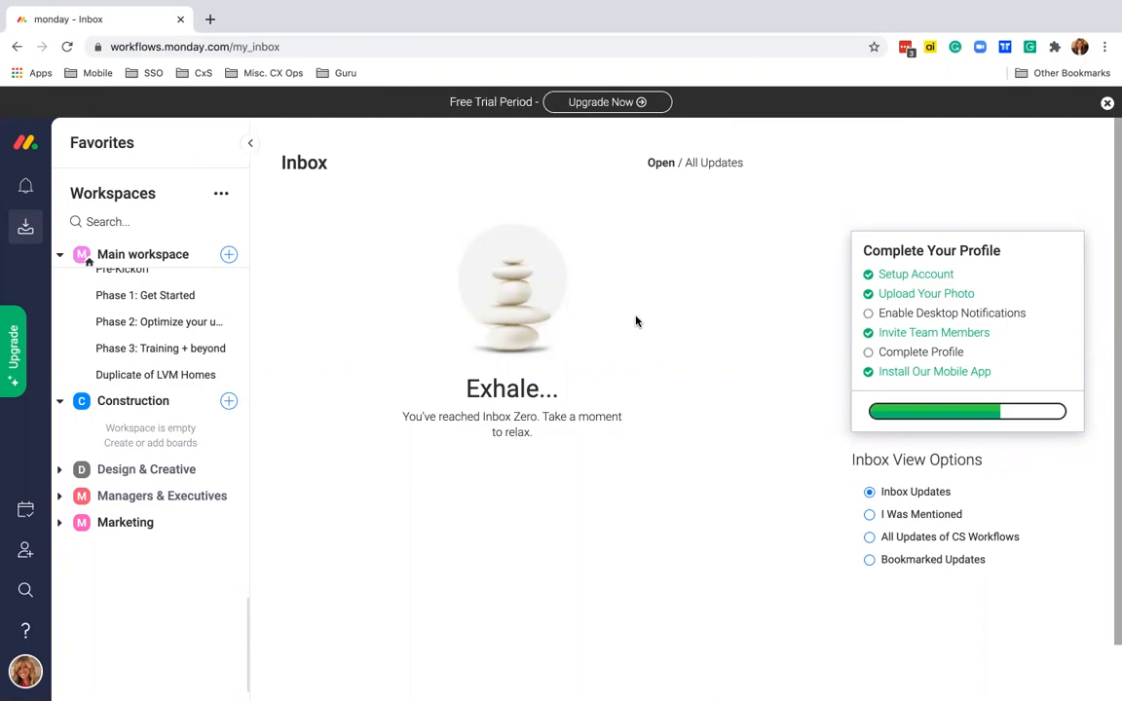
- Collapse the Main workspace's board list in the sidebar
{"action": "scroll", "coordinate": [136, 370], "scroll_direction": "down", "scroll_amount": 1}
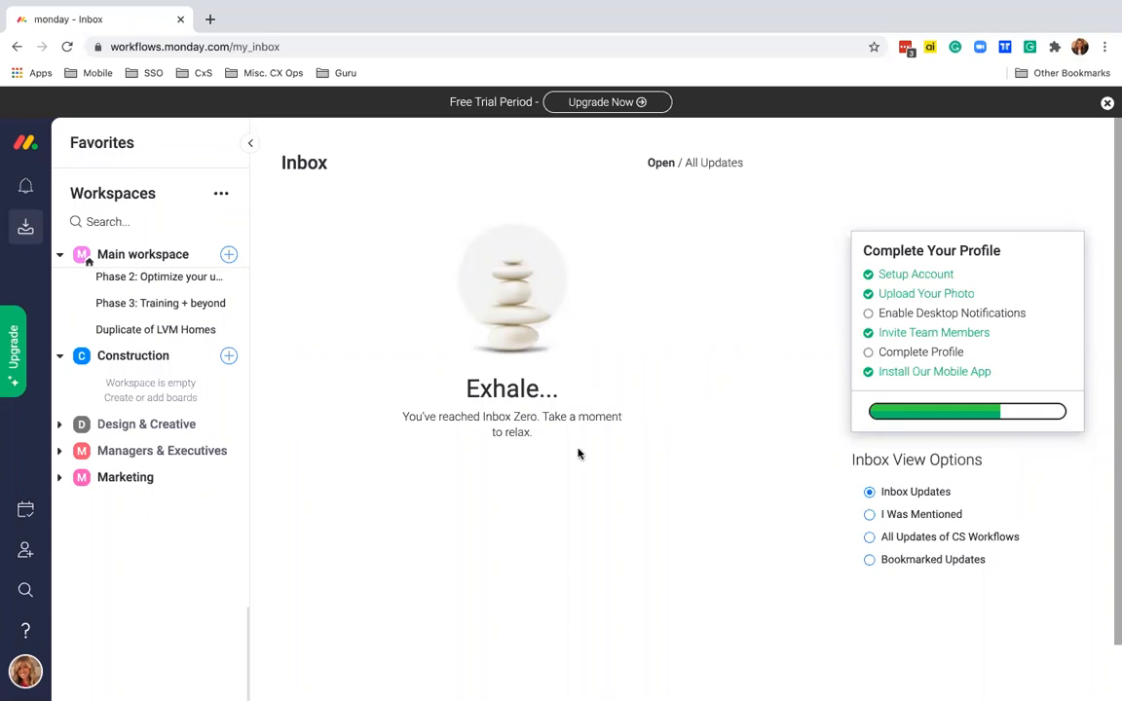
{"action": "left_click", "coordinate": [61, 255]}
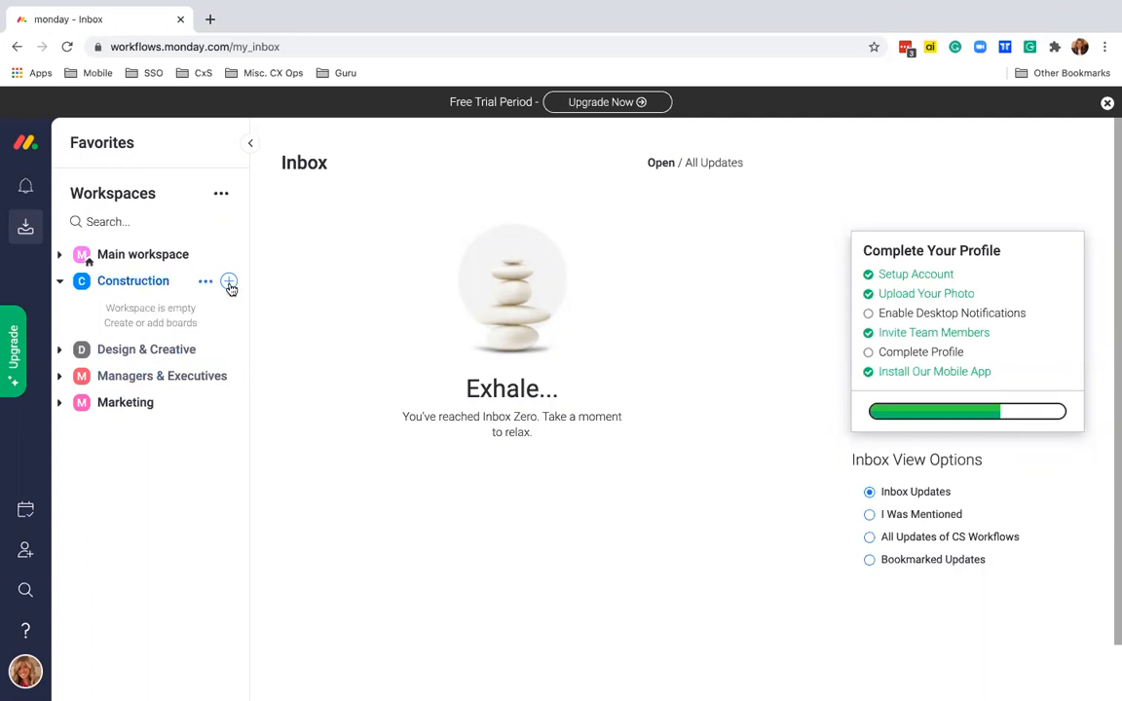
- Add a folder named 'Clients' to the Construction workspace and open its options
{"action": "left_click", "coordinate": [229, 282]}
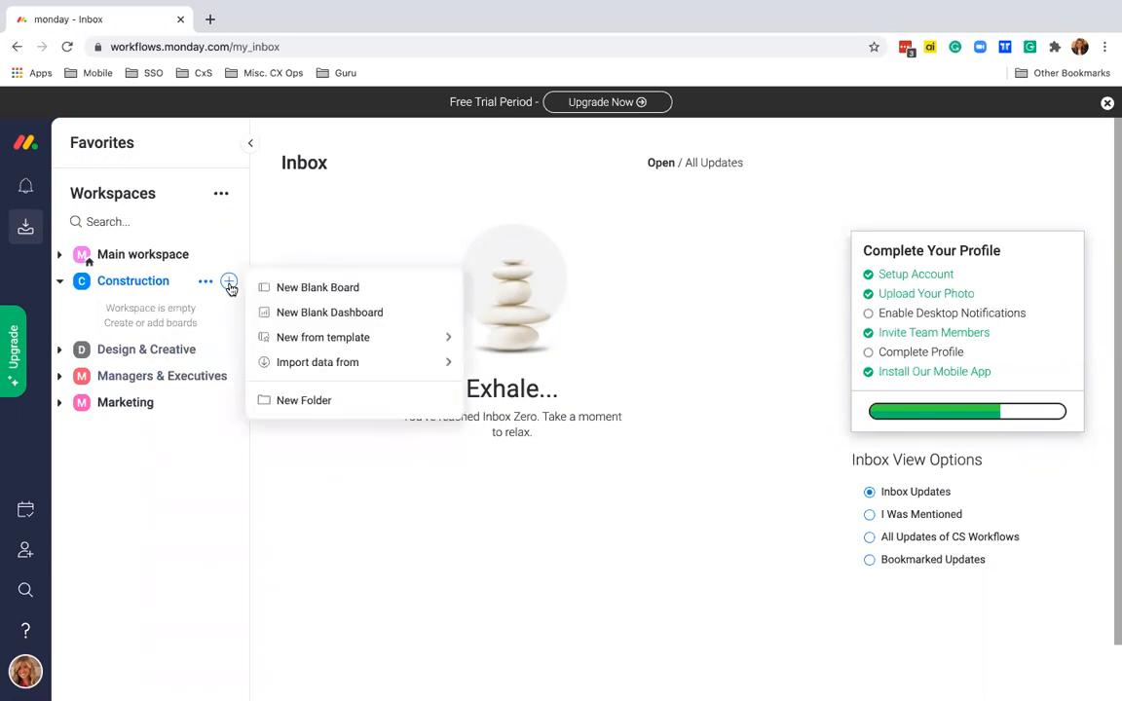
{"action": "left_click", "coordinate": [304, 402]}
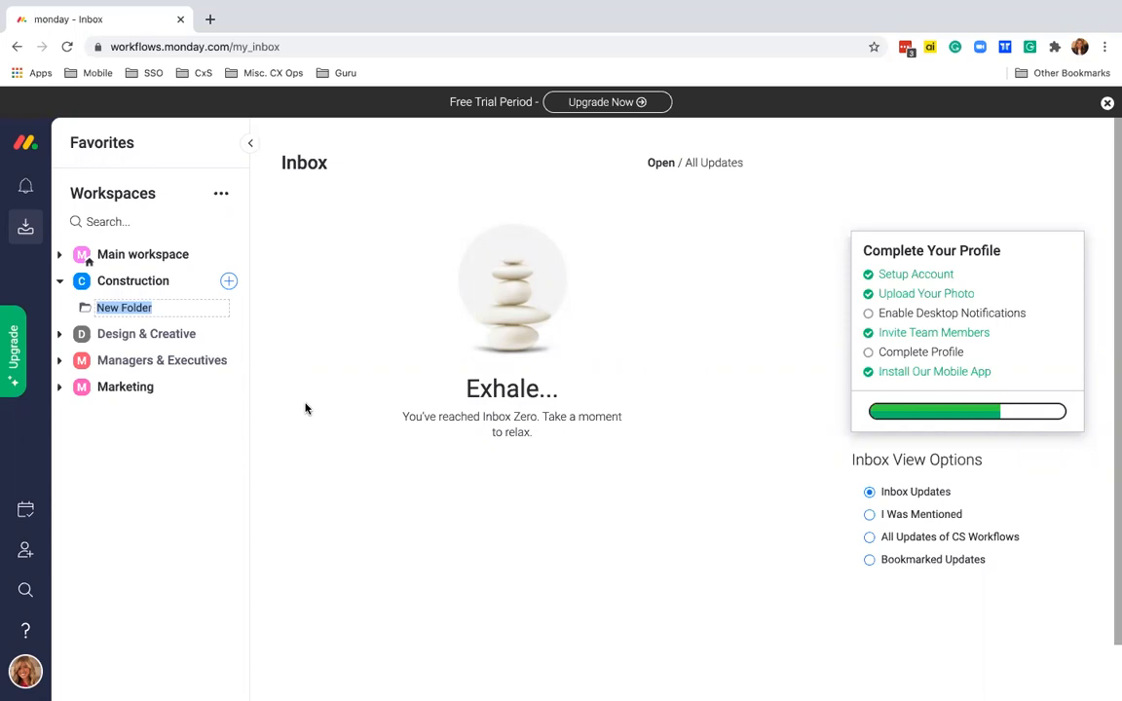
{"action": "type", "text": "Clie"}
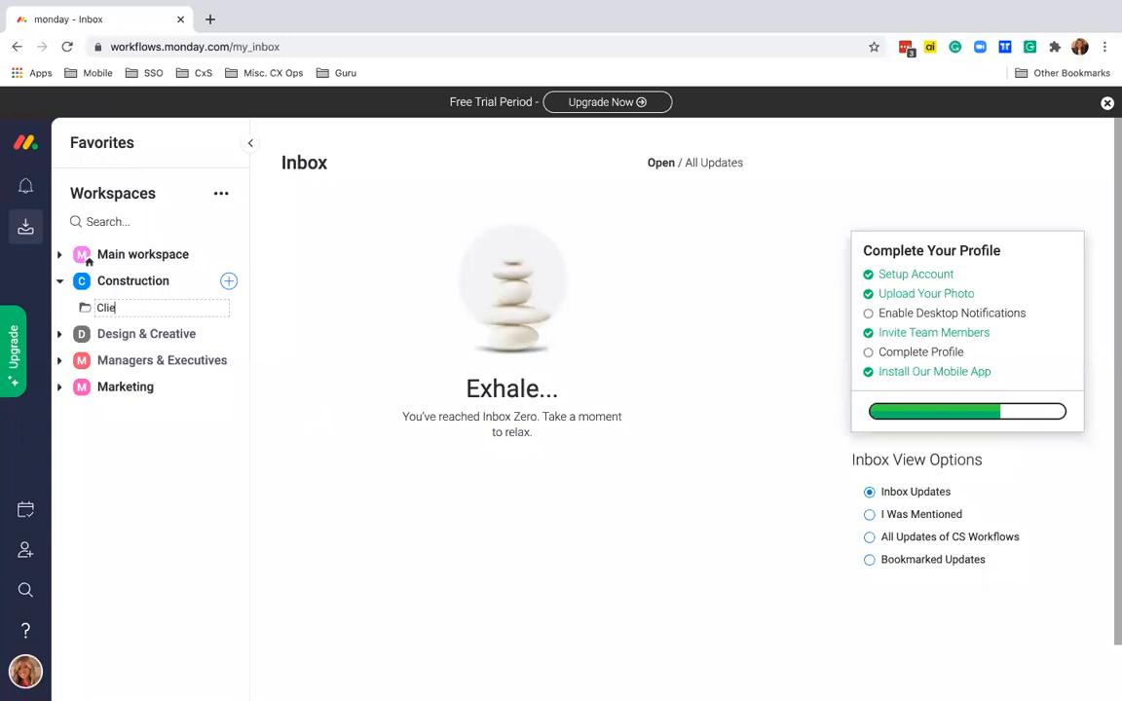
{"action": "type", "text": "nts"}
{"action": "left_click", "coordinate": [340, 341]}
{"action": "mouse_move", "coordinate": [220, 307]}
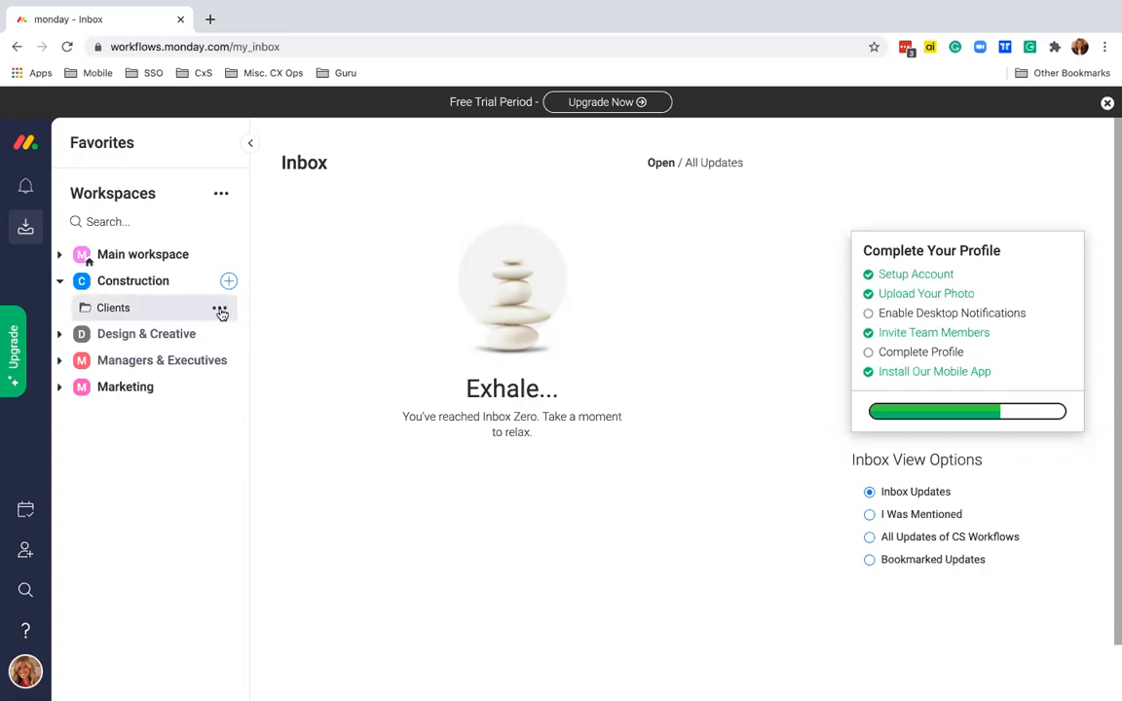
{"action": "left_click", "coordinate": [220, 310]}
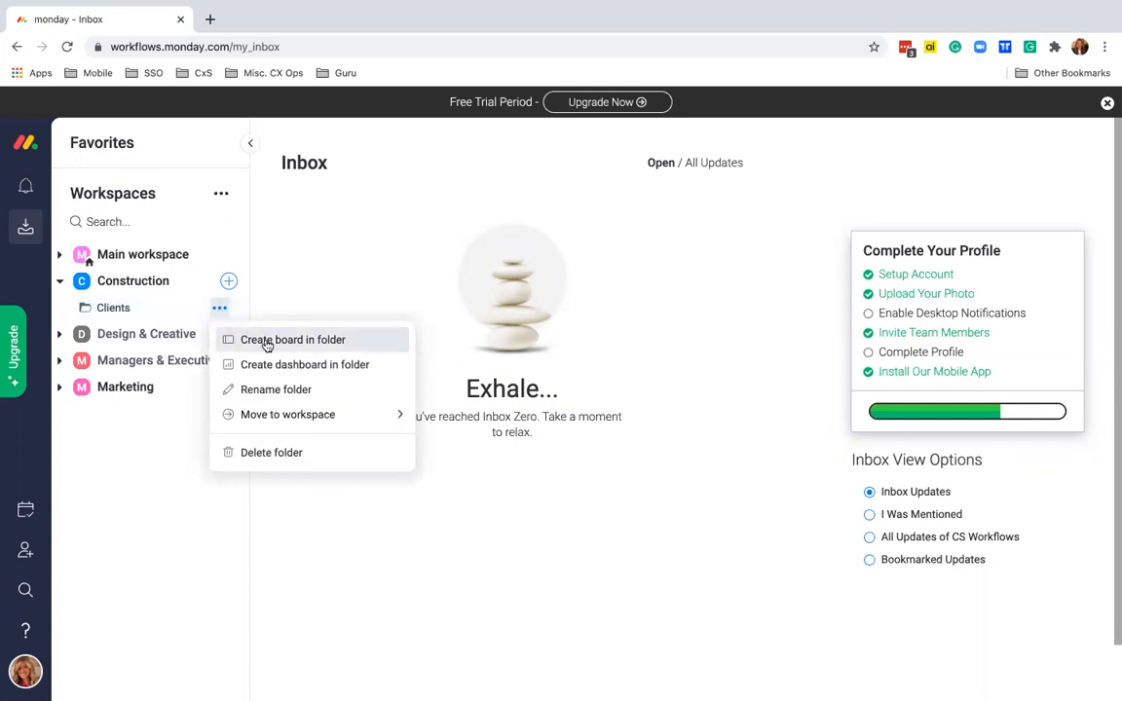
- Start a new board in the Clients folder from Build Your Own > Start from scratch
{"action": "left_click", "coordinate": [266, 342]}
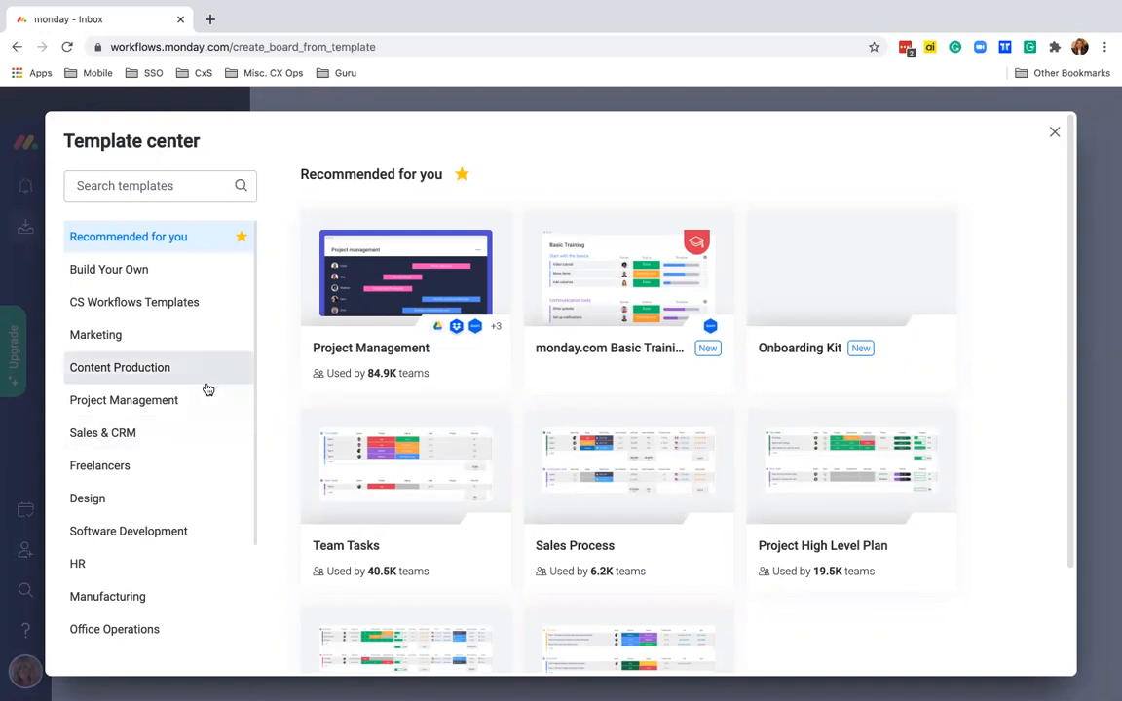
{"action": "scroll", "coordinate": [207, 387], "scroll_direction": "down", "scroll_amount": 3}
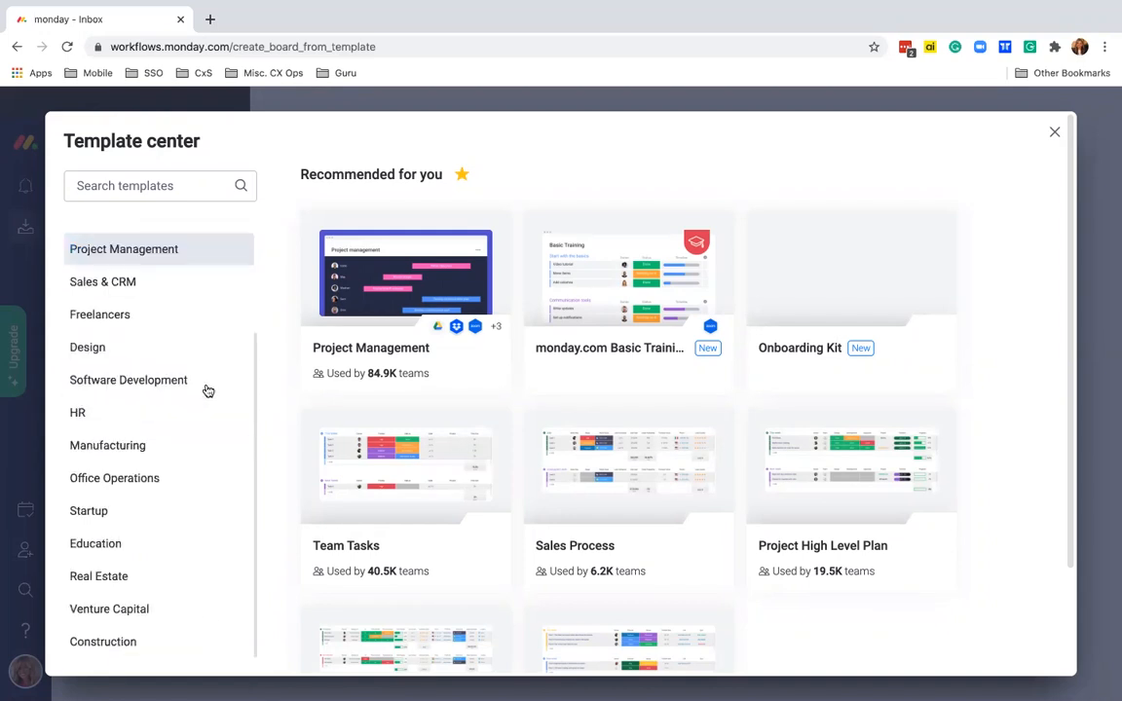
{"action": "left_click", "coordinate": [128, 645]}
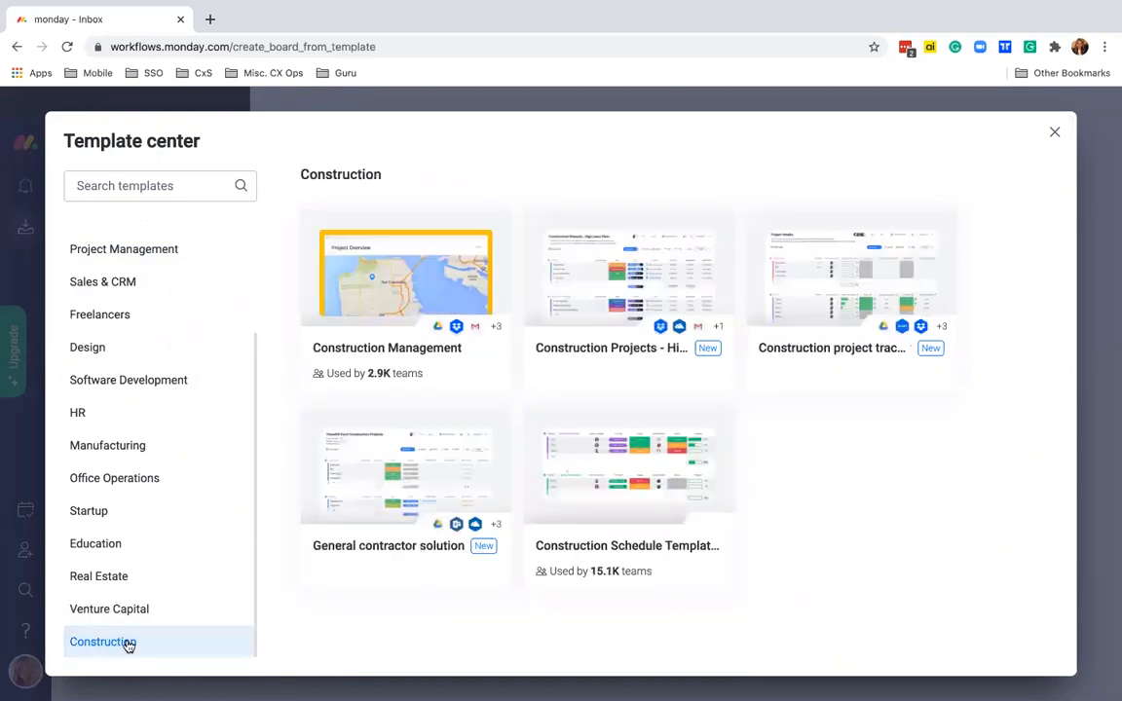
{"action": "mouse_move", "coordinate": [447, 351]}
{"action": "scroll", "coordinate": [180, 370], "scroll_direction": "up", "scroll_amount": 3}
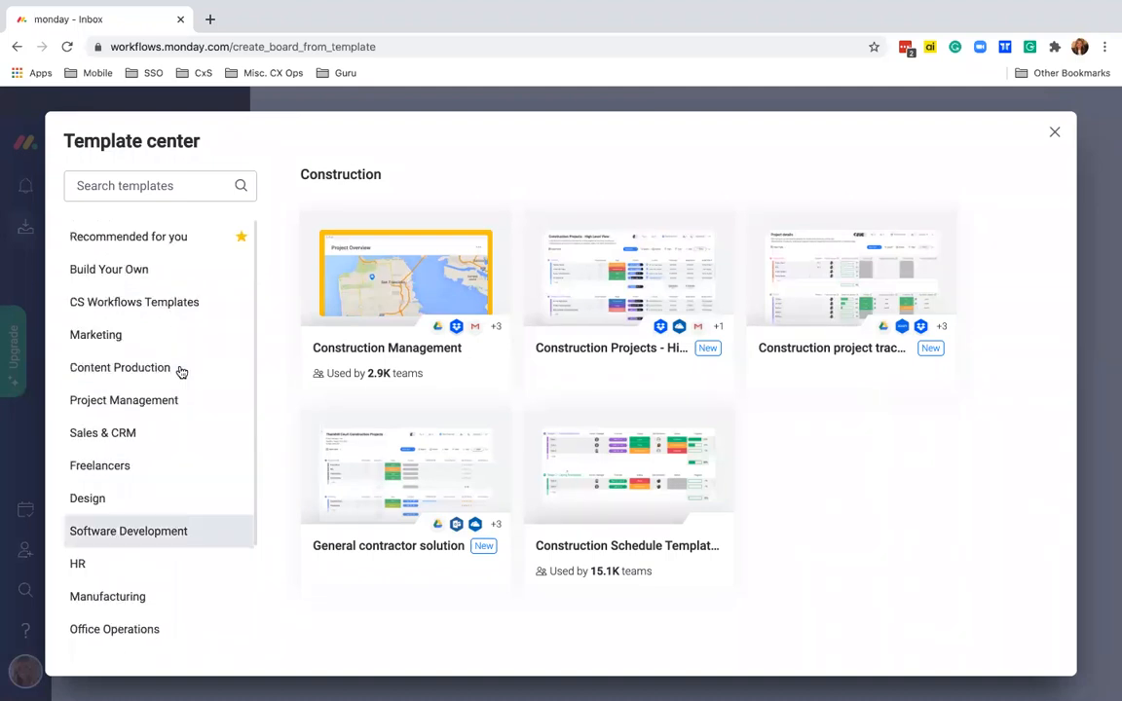
{"action": "left_click", "coordinate": [156, 271]}
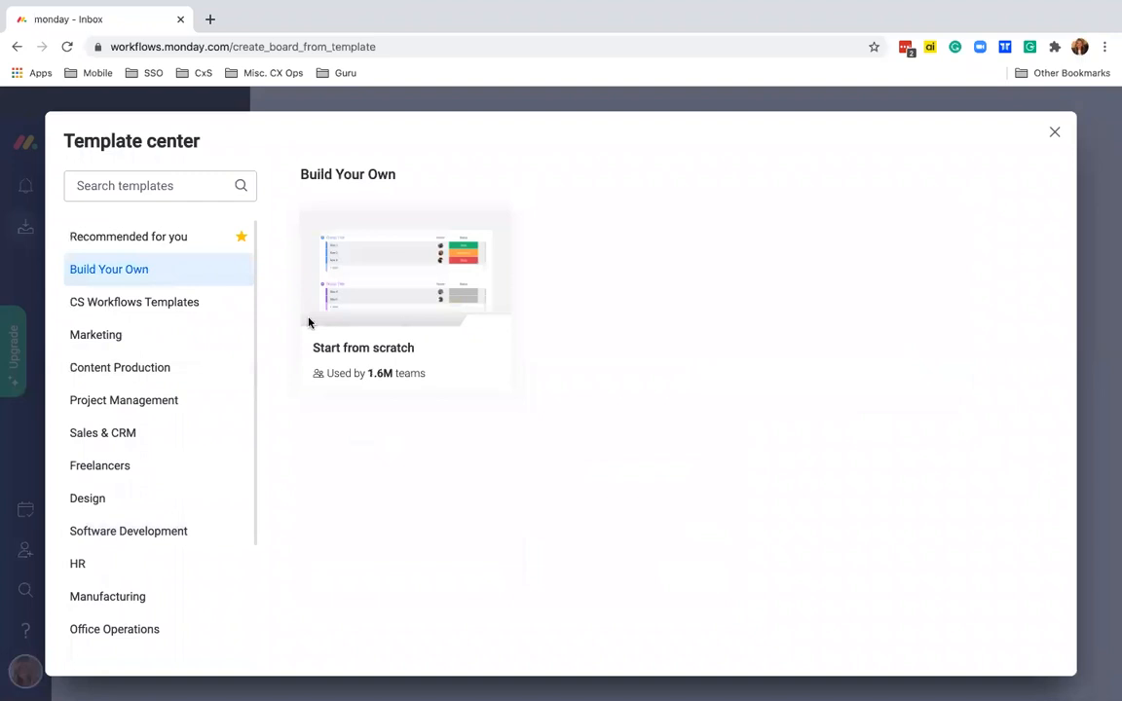
{"action": "mouse_move", "coordinate": [391, 281]}
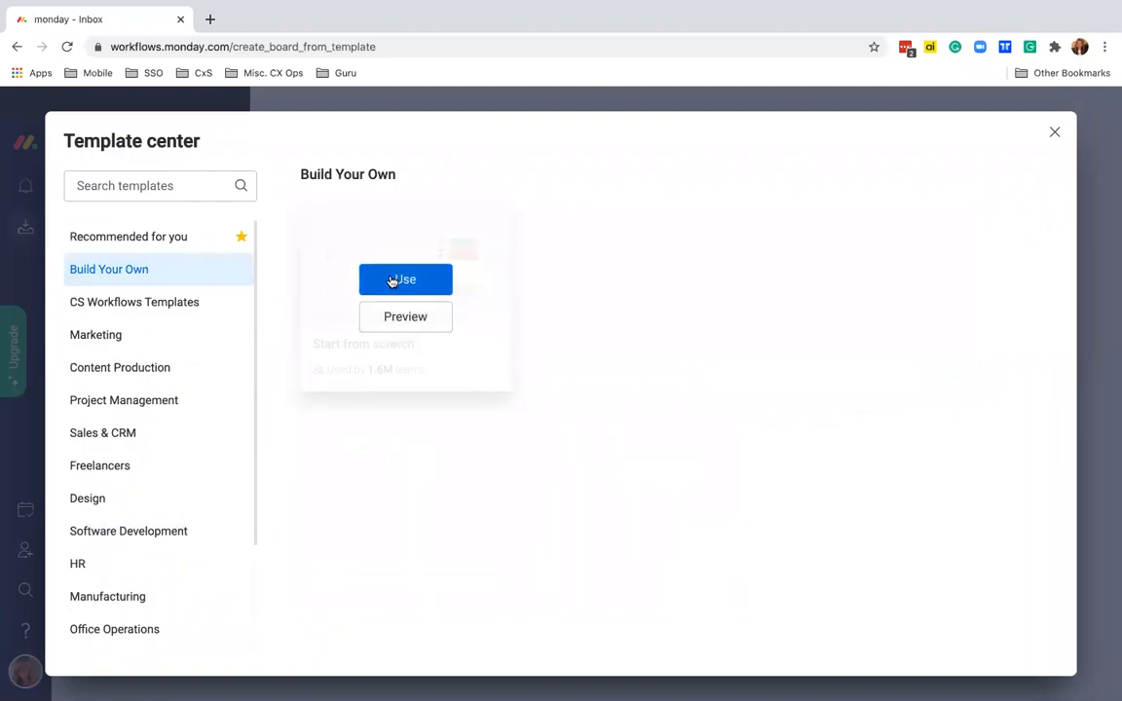
{"action": "left_click", "coordinate": [391, 280]}
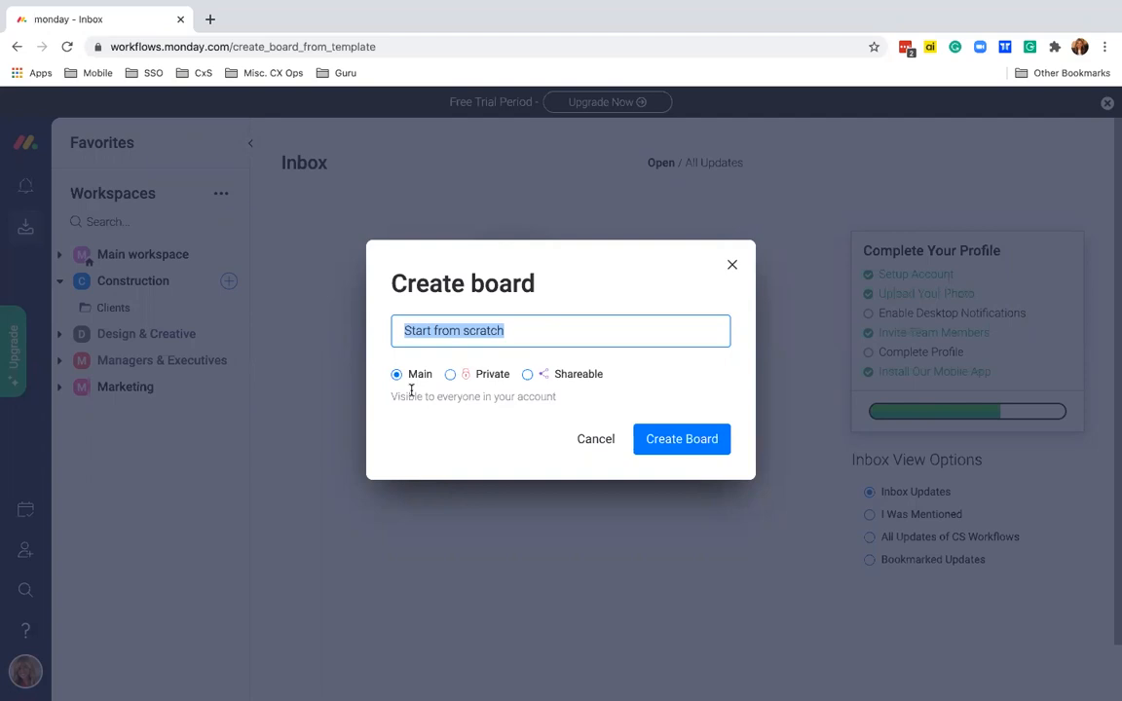
- Name the new board 'LVM Group' and create it
{"action": "type", "text": "LVM G"}
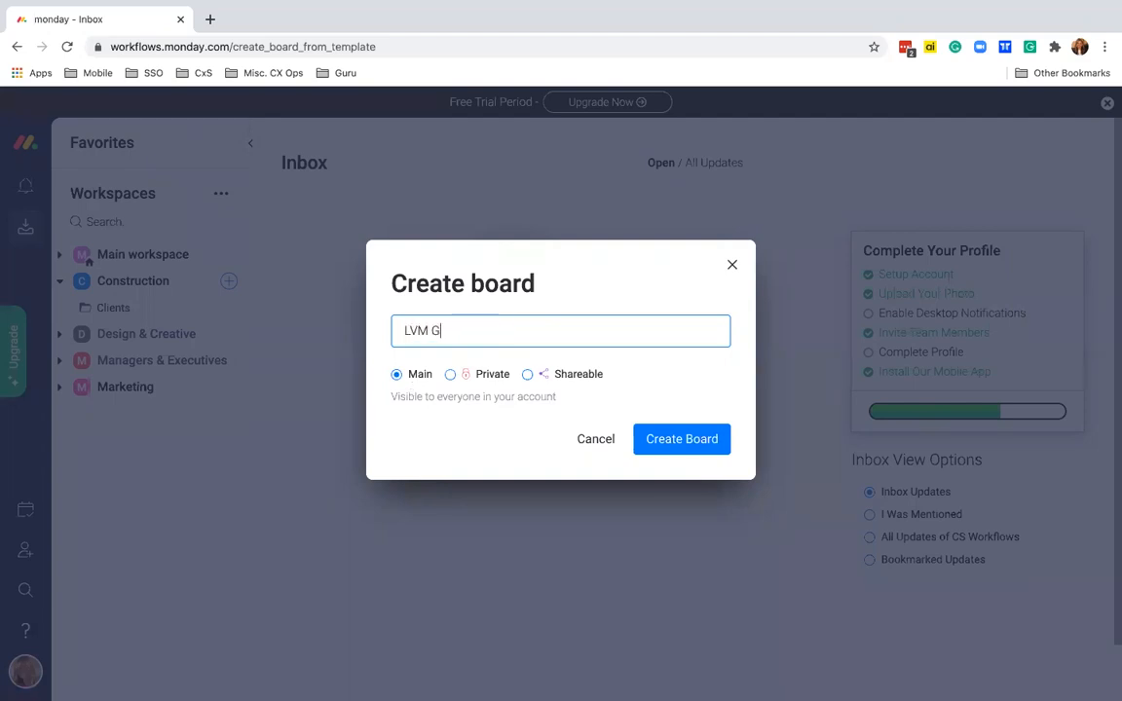
{"action": "type", "text": "roup"}
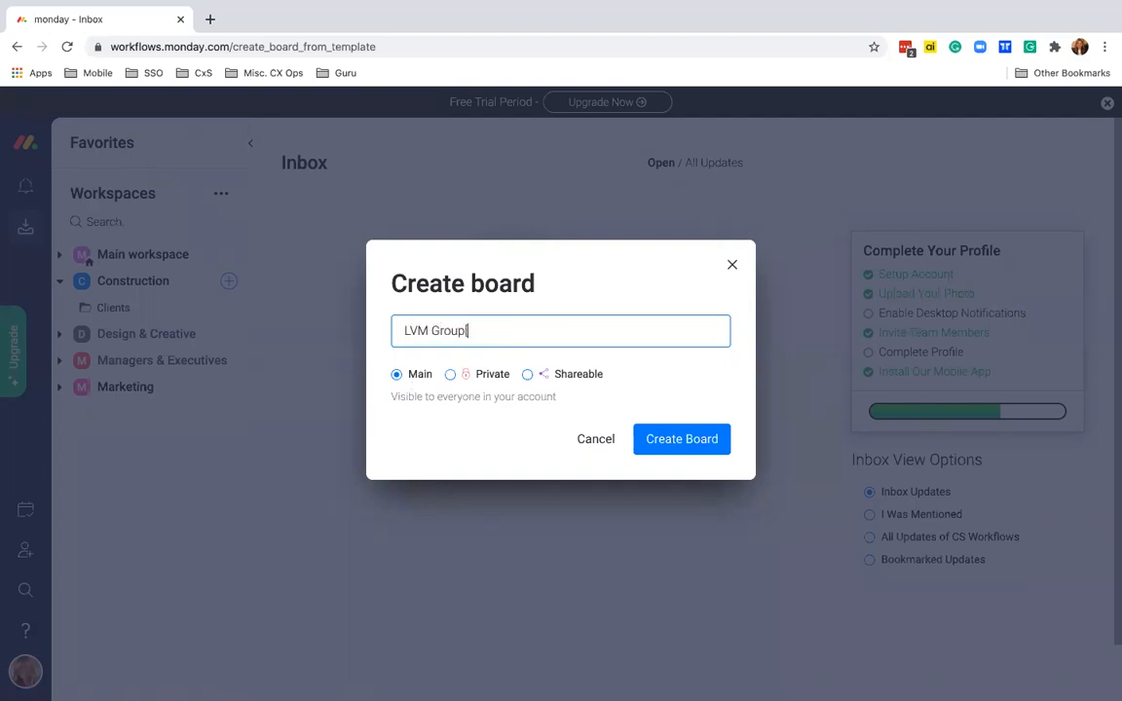
{"action": "left_click", "coordinate": [679, 439]}
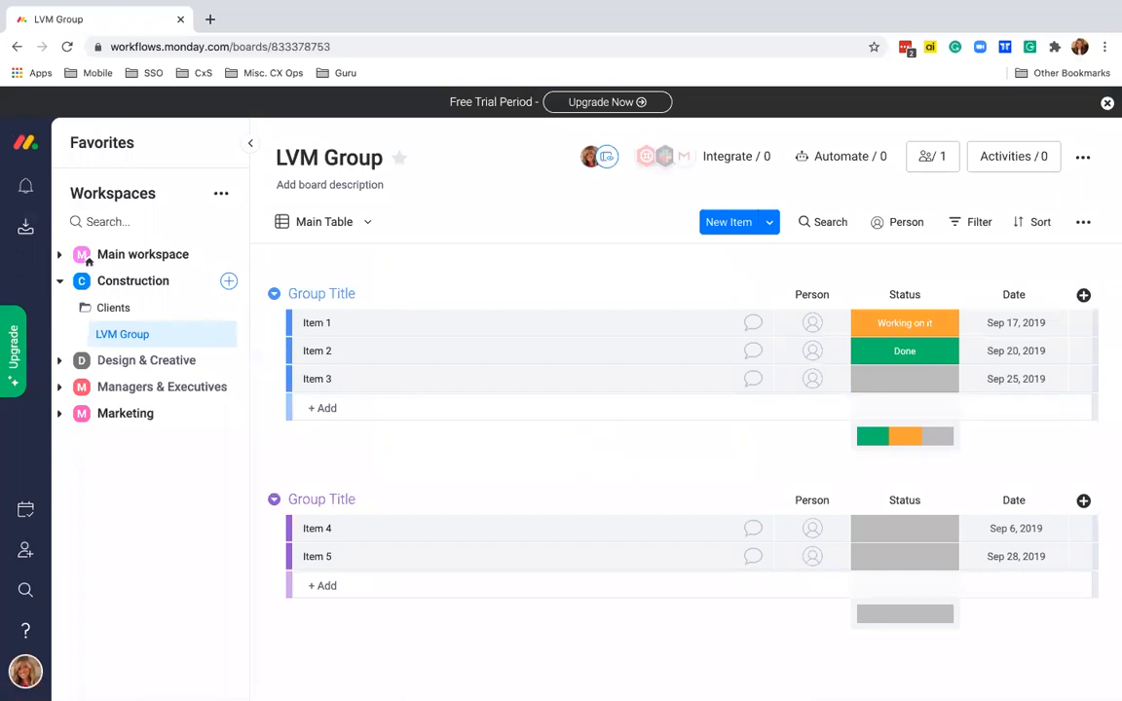
- Collapse the Workspaces sidebar so the LVM Group board is wider
{"action": "left_click", "coordinate": [248, 143]}
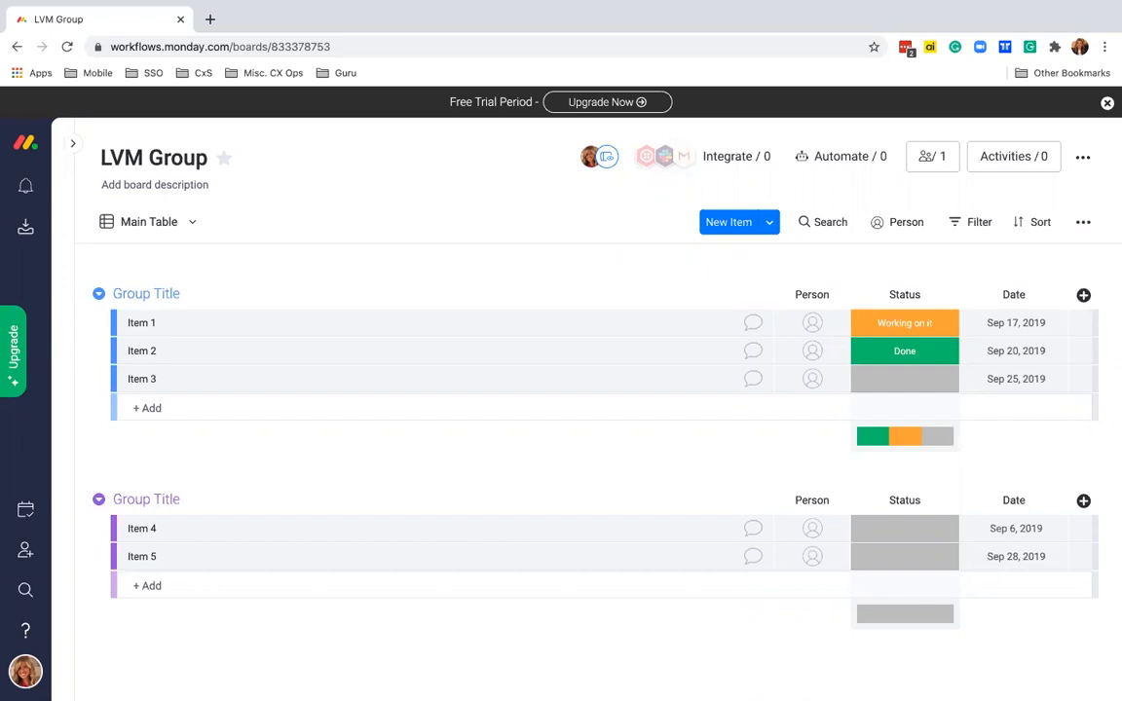
- Write a board description about tracking LVM Group window installations, with a contact e-mail for questions
{"action": "left_click", "coordinate": [199, 186]}
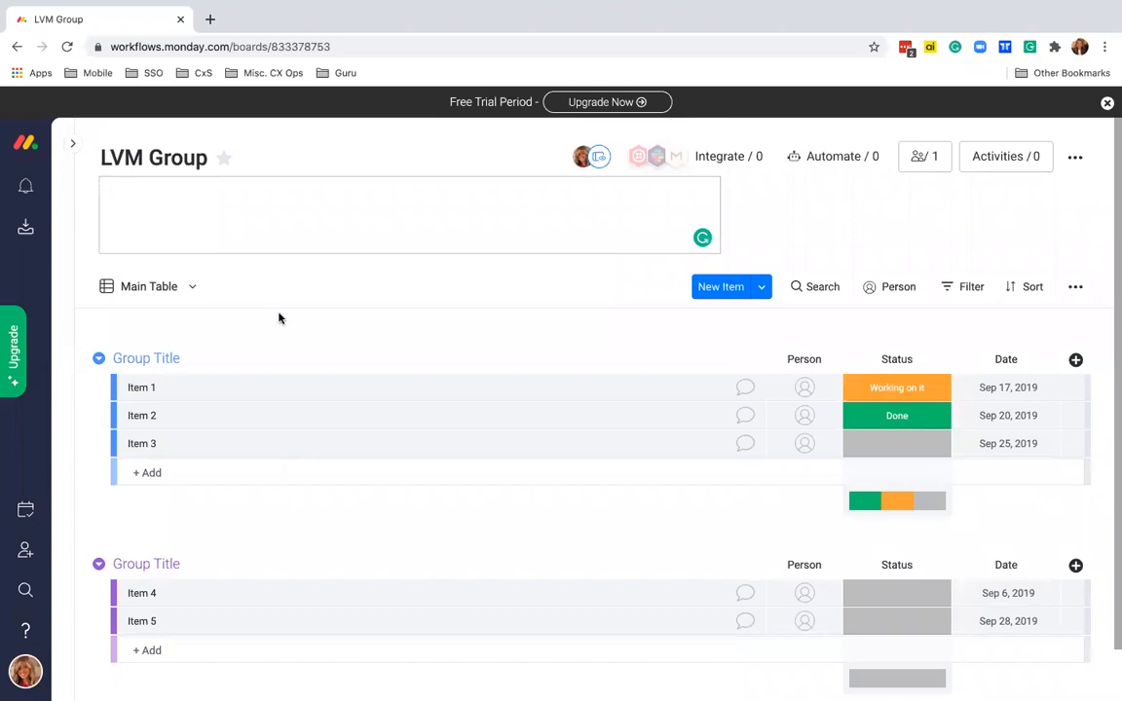
{"action": "type", "text": "This board tracks the progress of window installation for LVM Gropp"}
{"action": "key", "text": "BackSpace"}
{"action": "key", "text": "BackSpace"}
{"action": "type", "text": "up Dev"}
{"action": "key", "text": "BackSpace"}
{"action": "key", "text": "BackSpace"}
{"action": "key", "text": "BackSpace"}
{"action": "type", "text": "developments "}
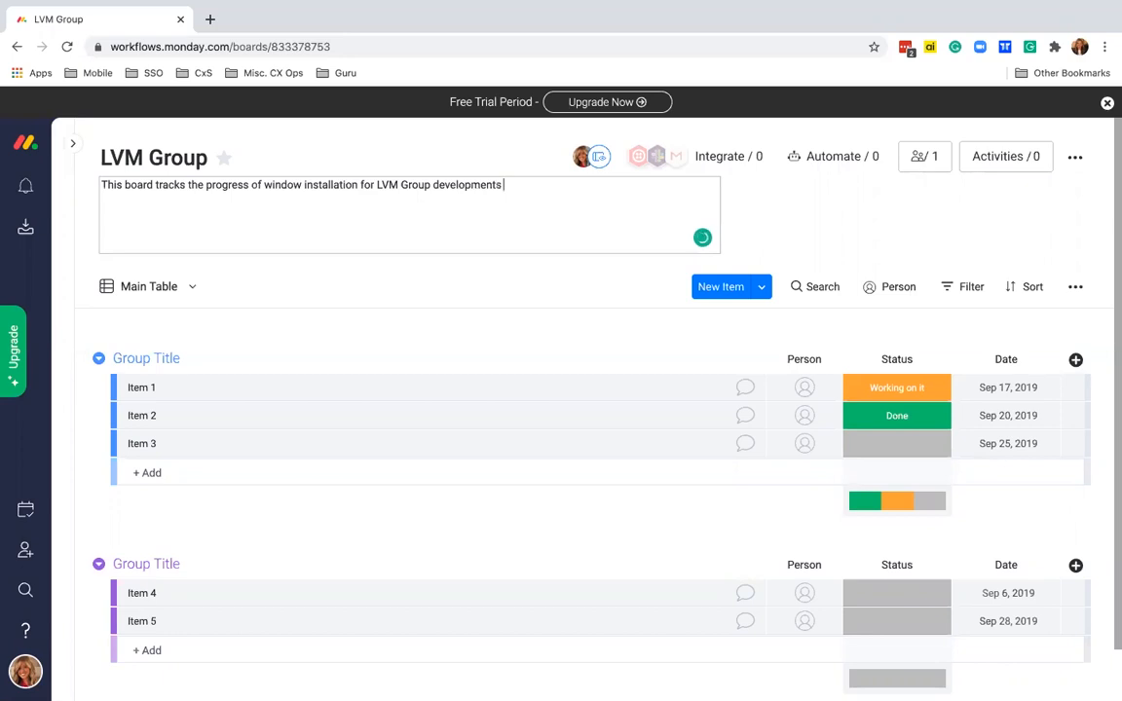
{"action": "type", "text": "we are currently working on.  Pleas"}
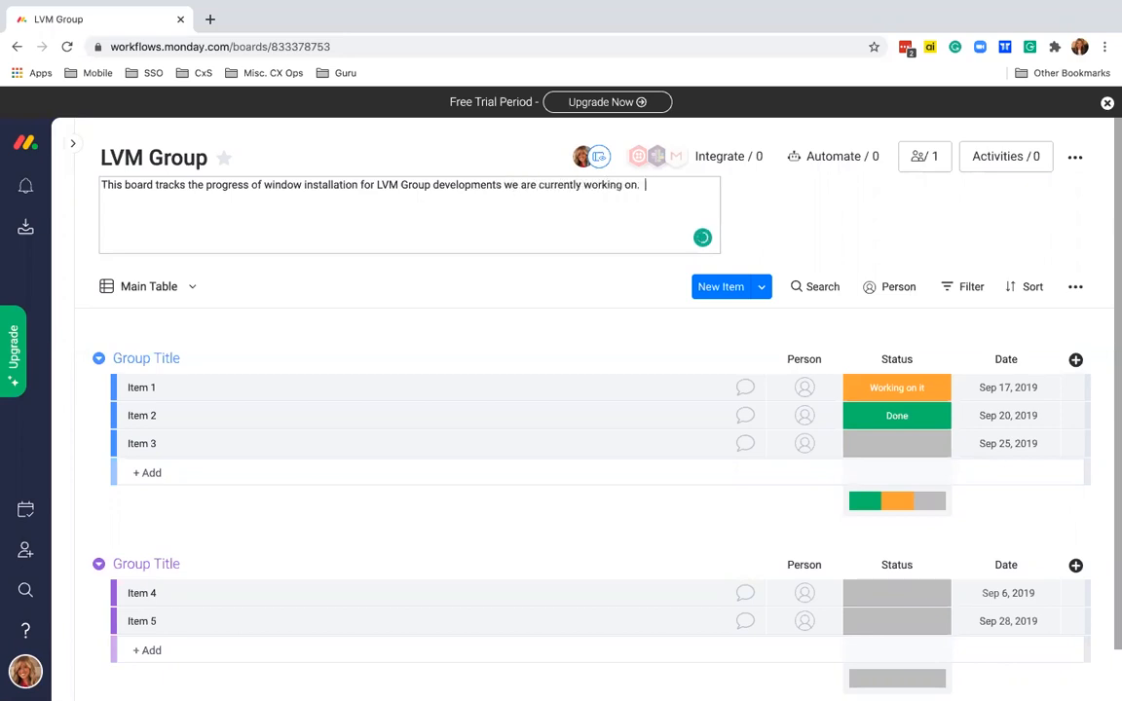
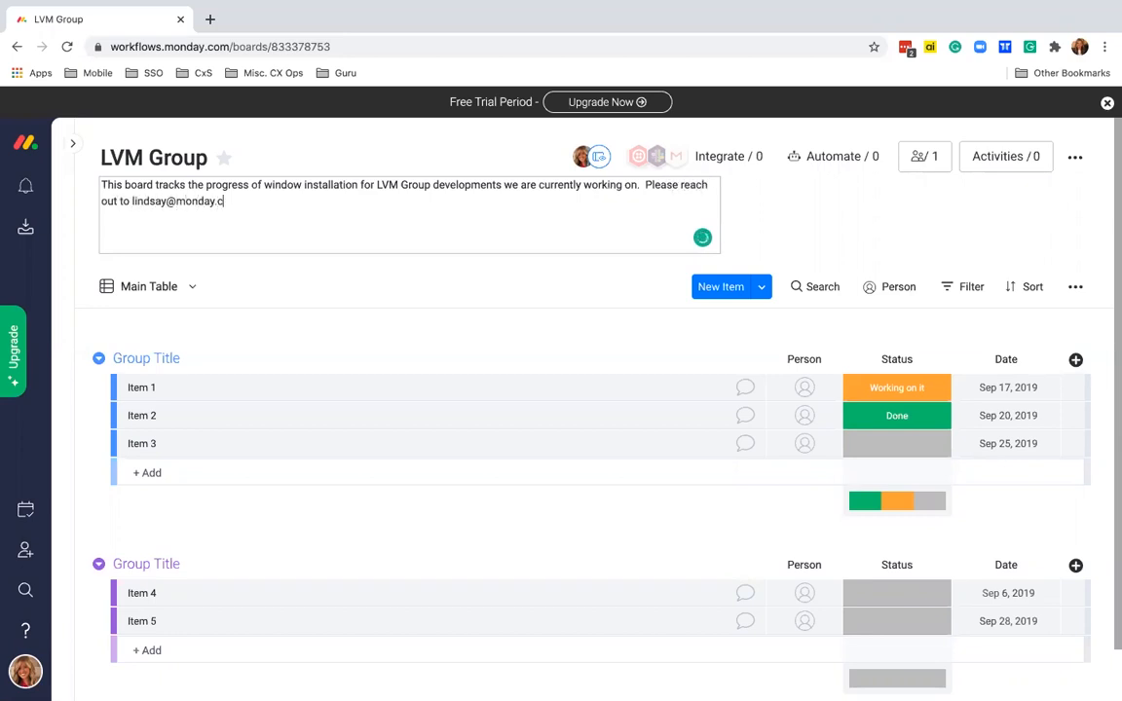
{"action": "type", "text": "any questions!"}
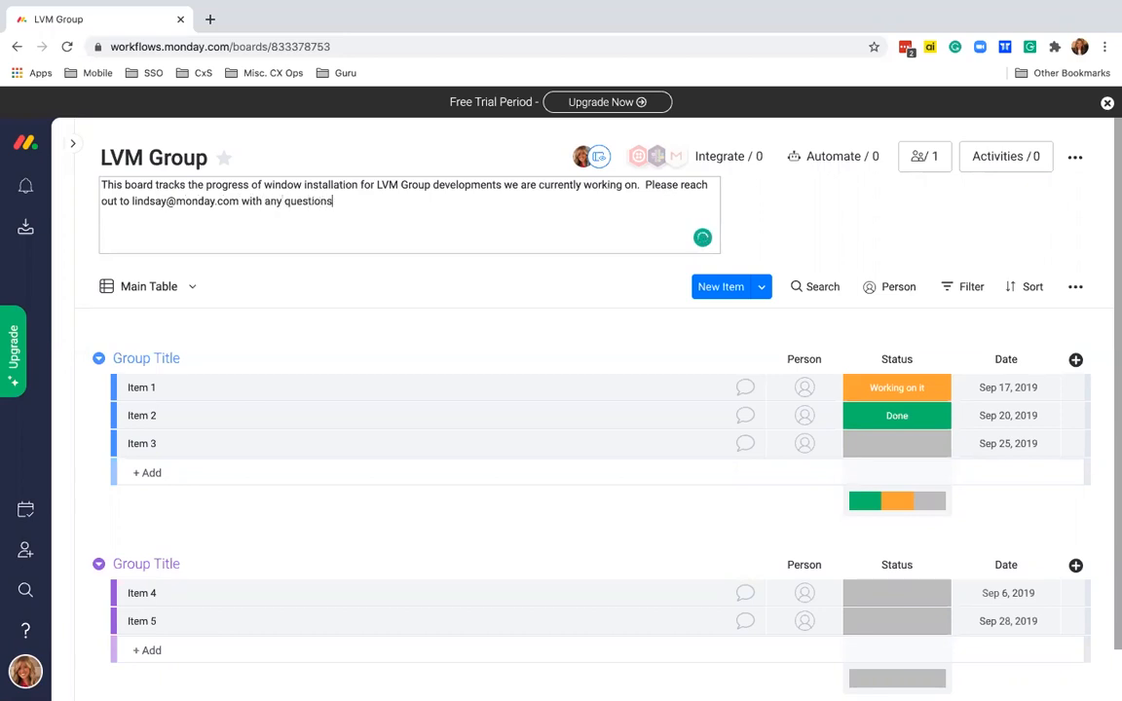
{"action": "left_click", "coordinate": [330, 294]}
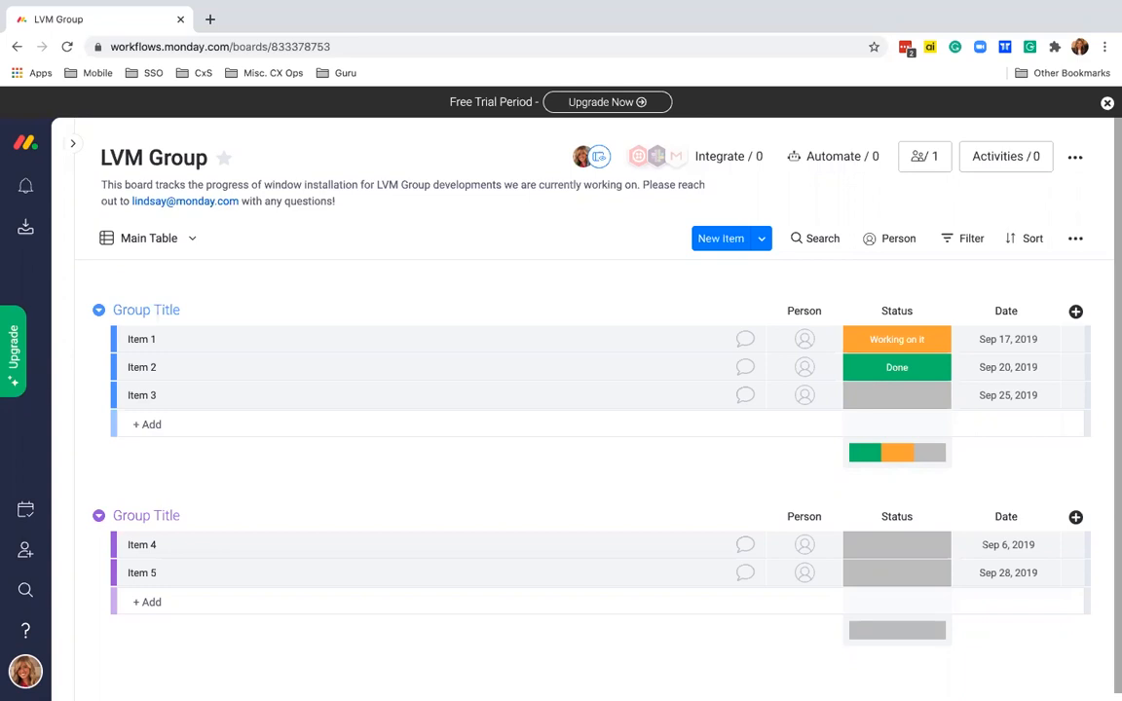
- Rename the two groups to 'The Homes At Fairview' and 'Mulberry Estates'
{"action": "left_click", "coordinate": [189, 307]}
{"action": "left_click_drag", "start_coordinate": [216, 309], "coordinate": [124, 309]}
{"action": "type", "text": "The Homes "}
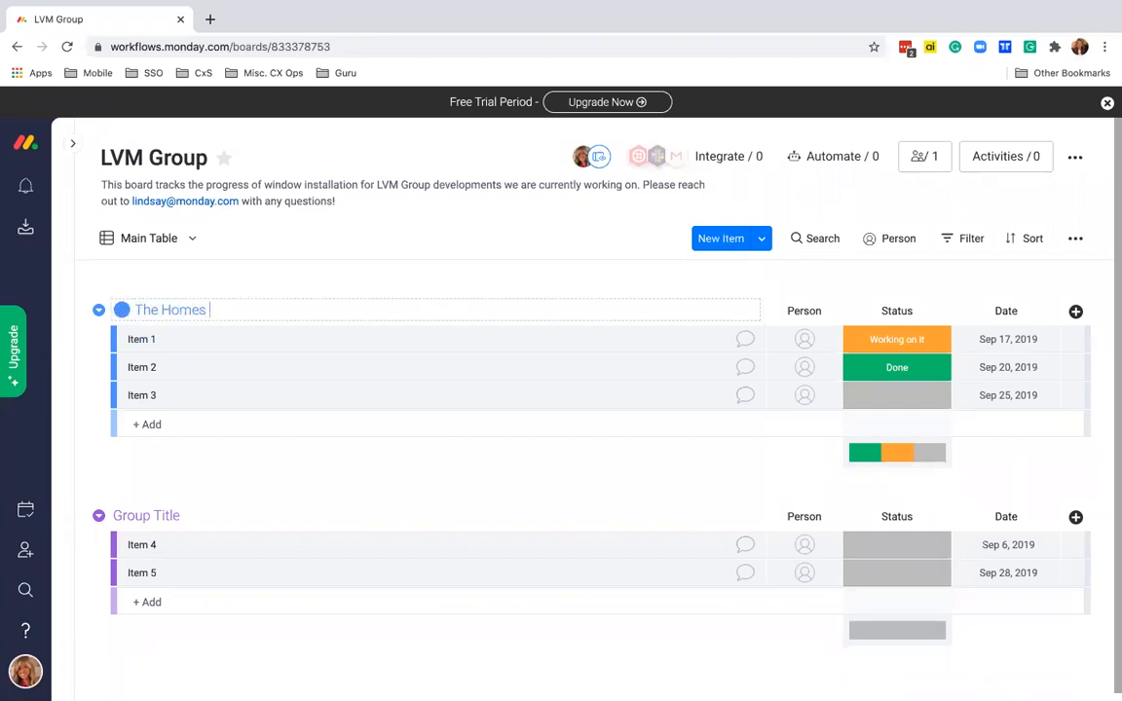
{"action": "type", "text": "At Fairview"}
{"action": "left_click", "coordinate": [180, 515]}
{"action": "left_click_drag", "start_coordinate": [203, 515], "coordinate": [135, 518]}
{"action": "type", "text": "Mulberry"}
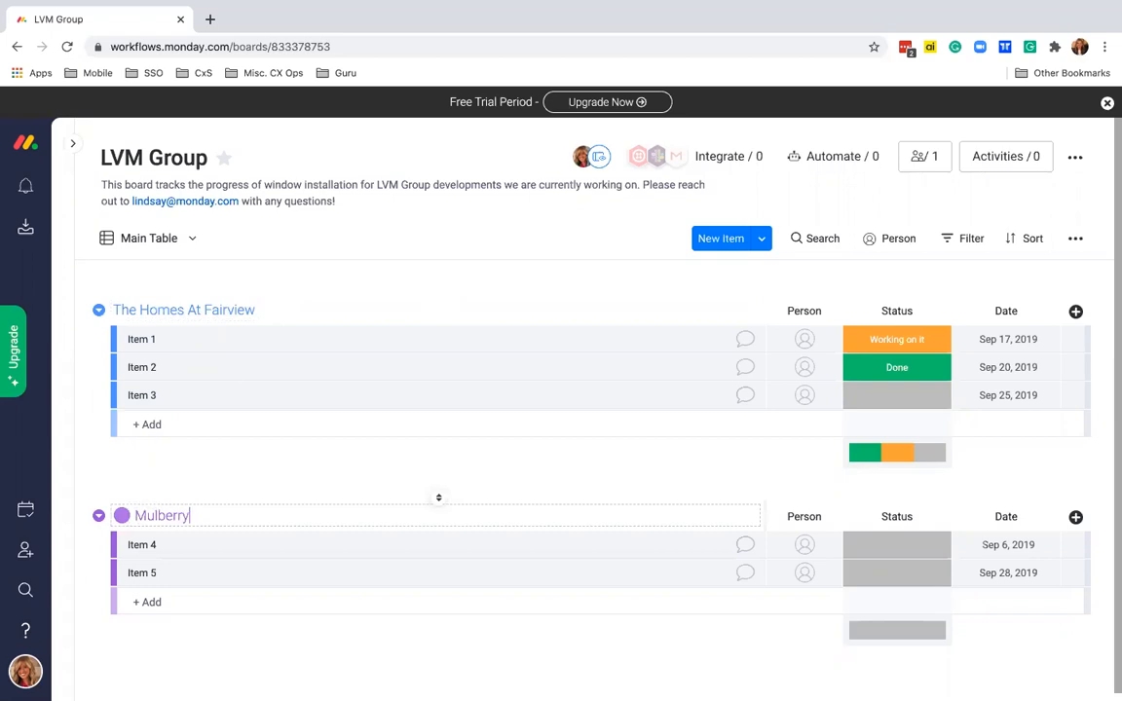
{"action": "type", "text": " Estates"}
{"action": "key", "text": "Return"}
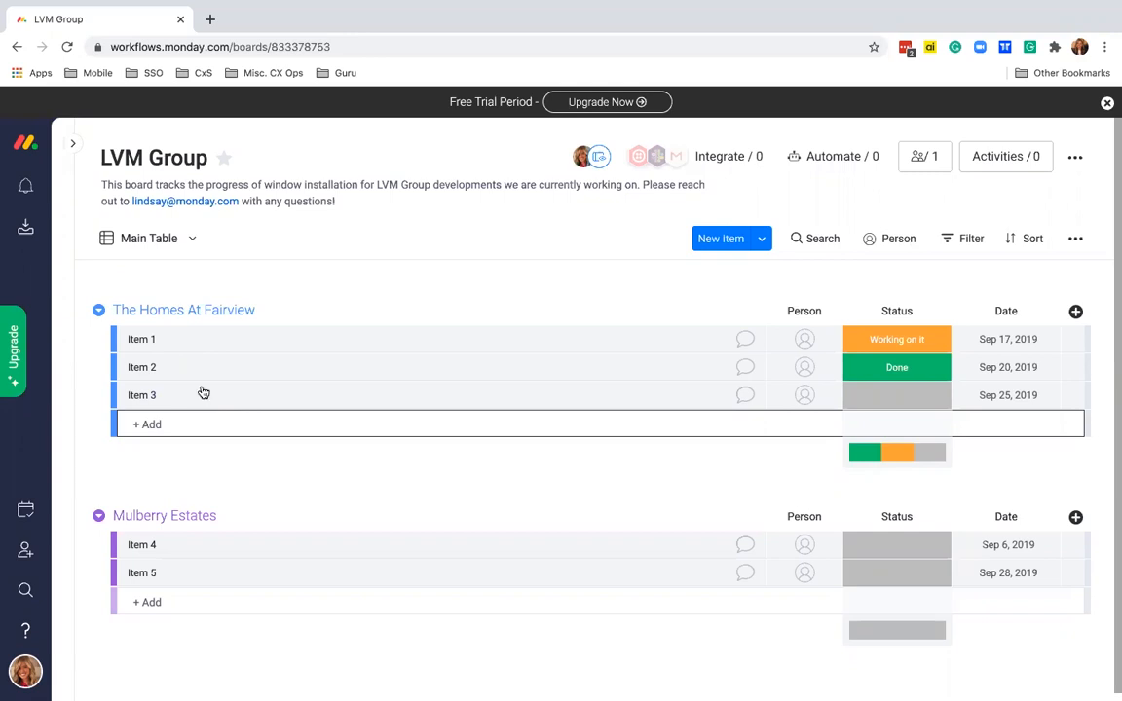
{"action": "left_click", "coordinate": [165, 339]}
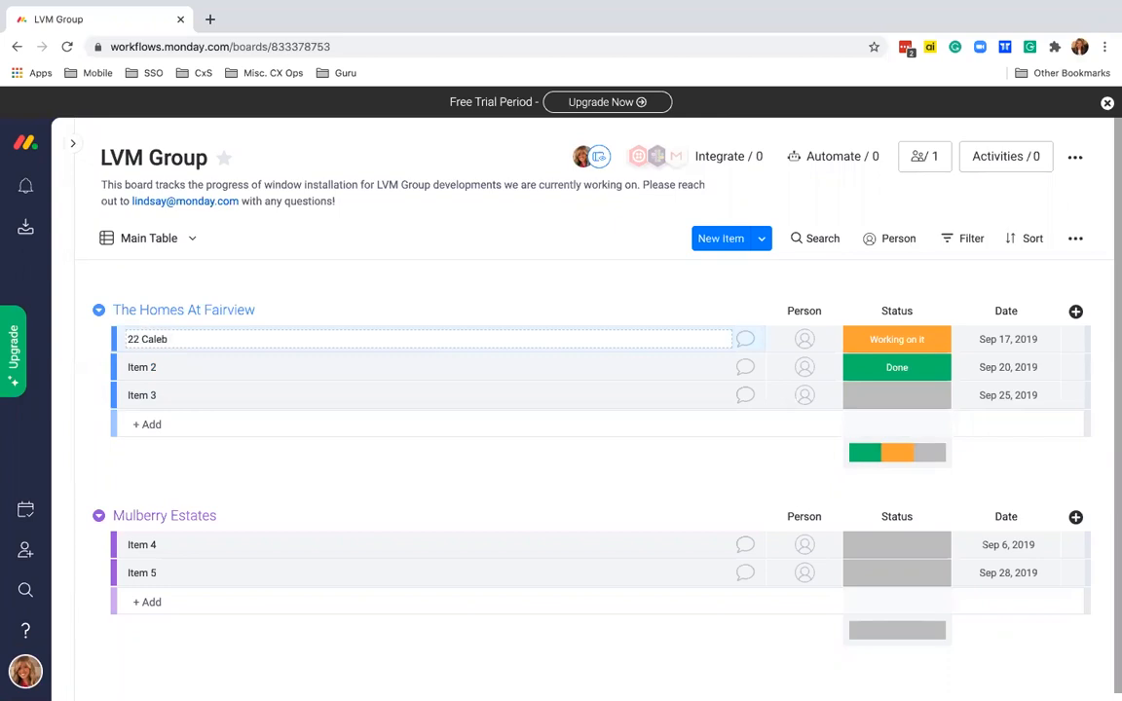
{"action": "key", "text": "Return"}
{"action": "left_click", "coordinate": [171, 372]}
{"action": "left_click_drag", "start_coordinate": [155, 367], "coordinate": [131, 368]}
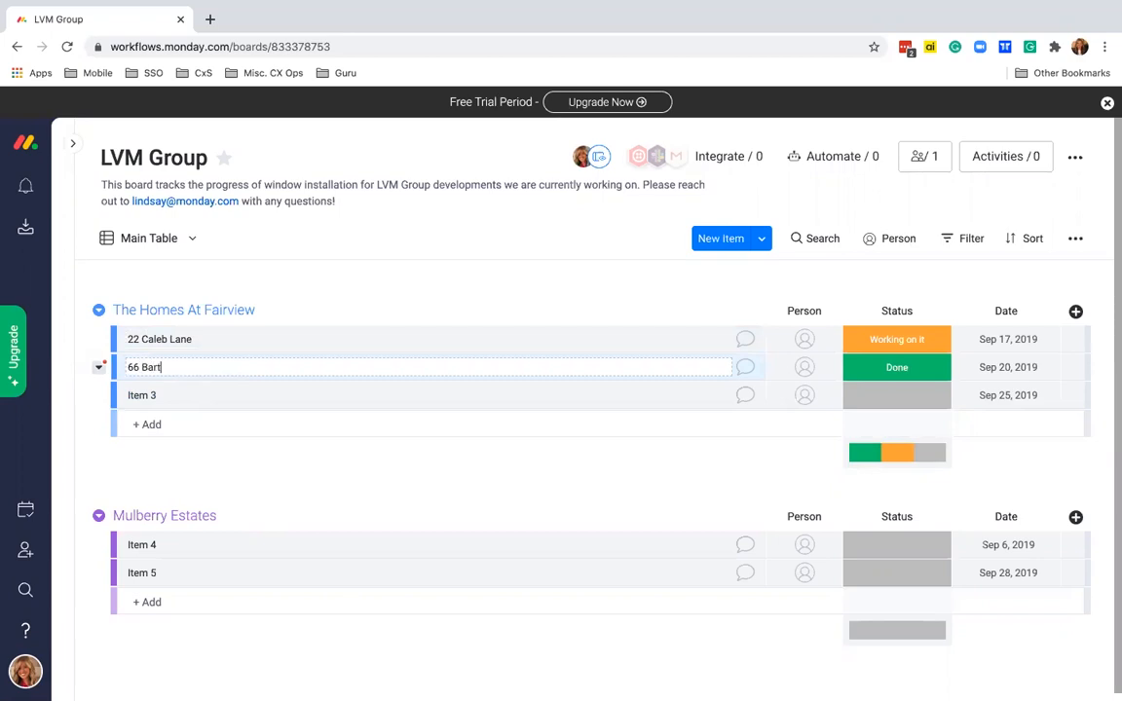
{"action": "left_click", "coordinate": [161, 394]}
{"action": "left_click_drag", "start_coordinate": [158, 395], "coordinate": [117, 397]}
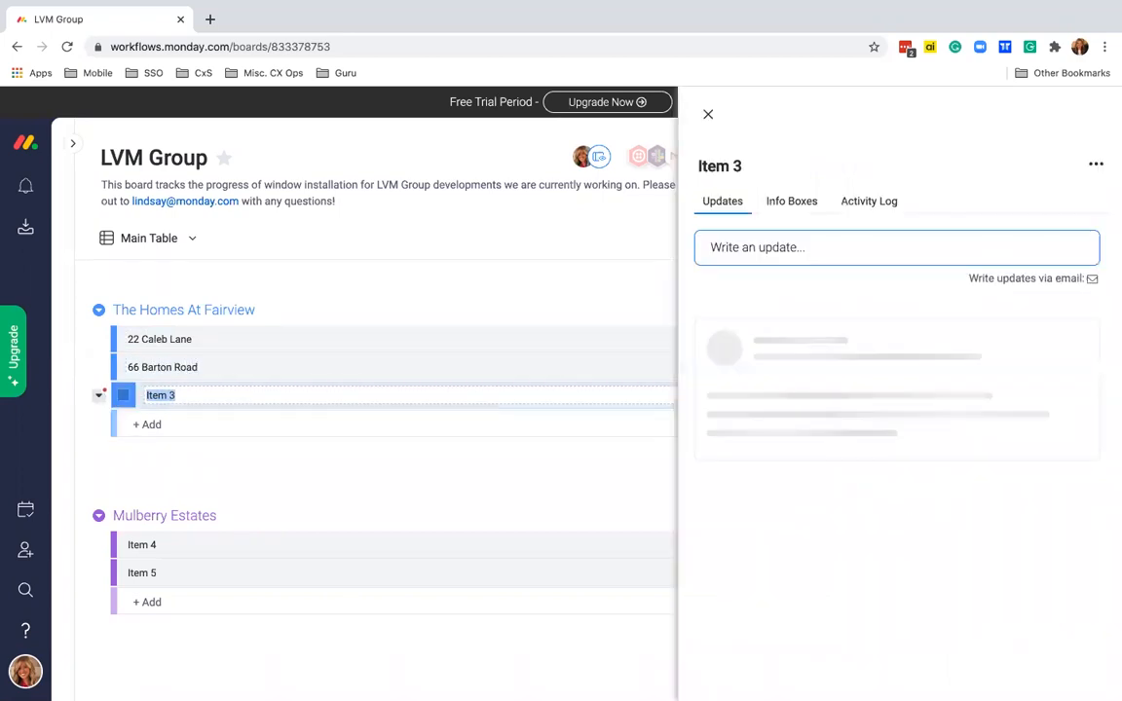
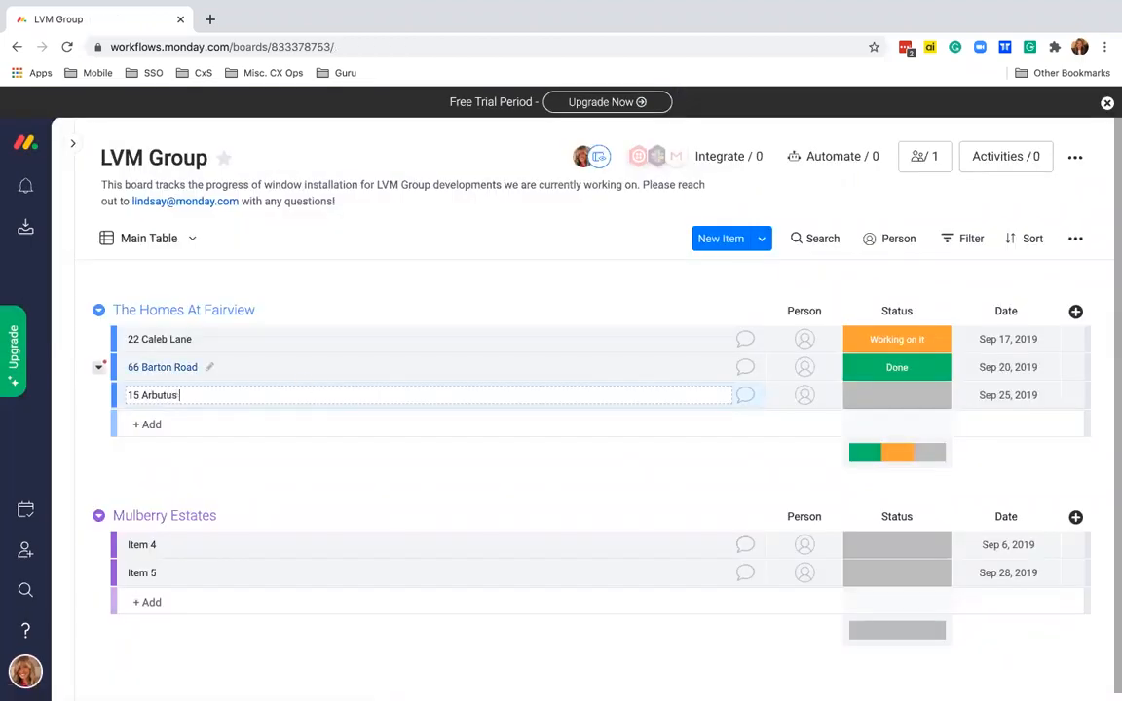
{"action": "type", "text": "ue"}
{"action": "key", "text": "Return"}
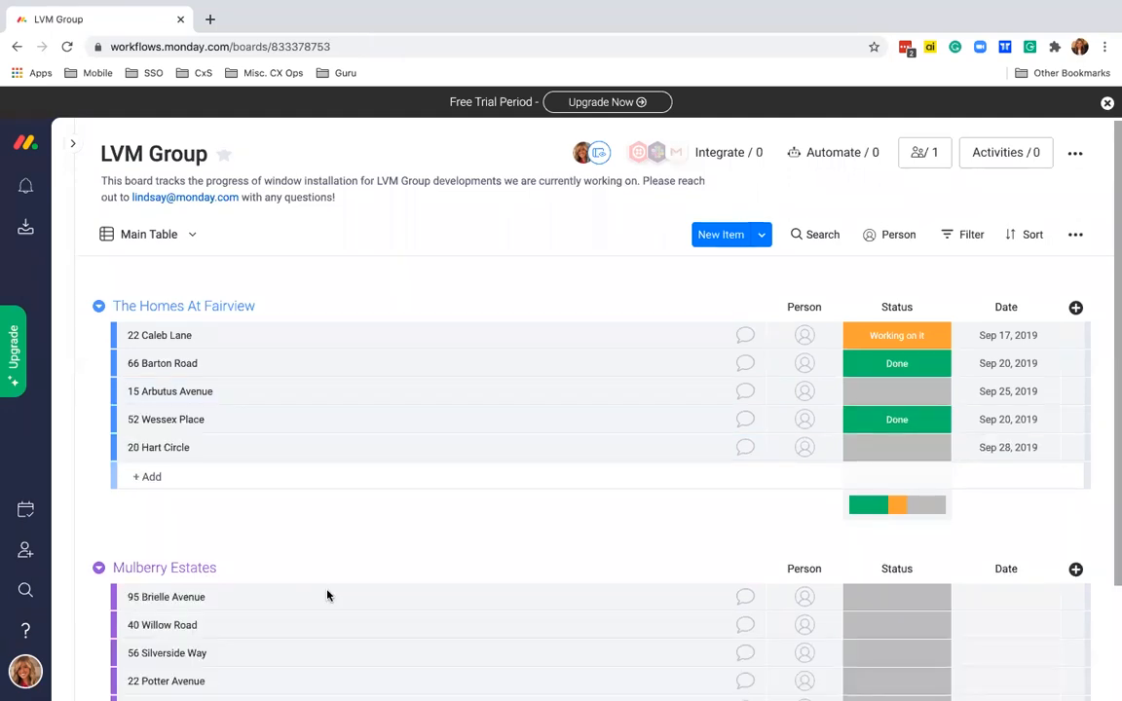
{"action": "scroll", "coordinate": [315, 491], "scroll_direction": "down", "scroll_amount": 1}
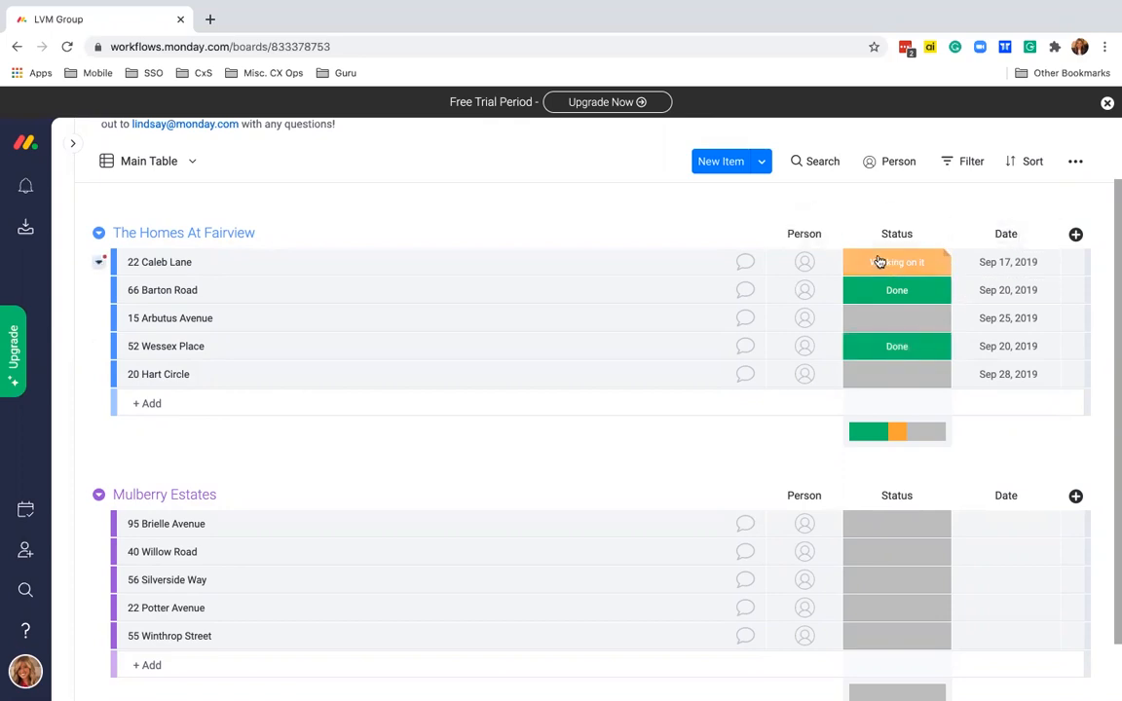
- Open the Column Center from the Add Column menu's More columns option
{"action": "left_click", "coordinate": [1077, 236]}
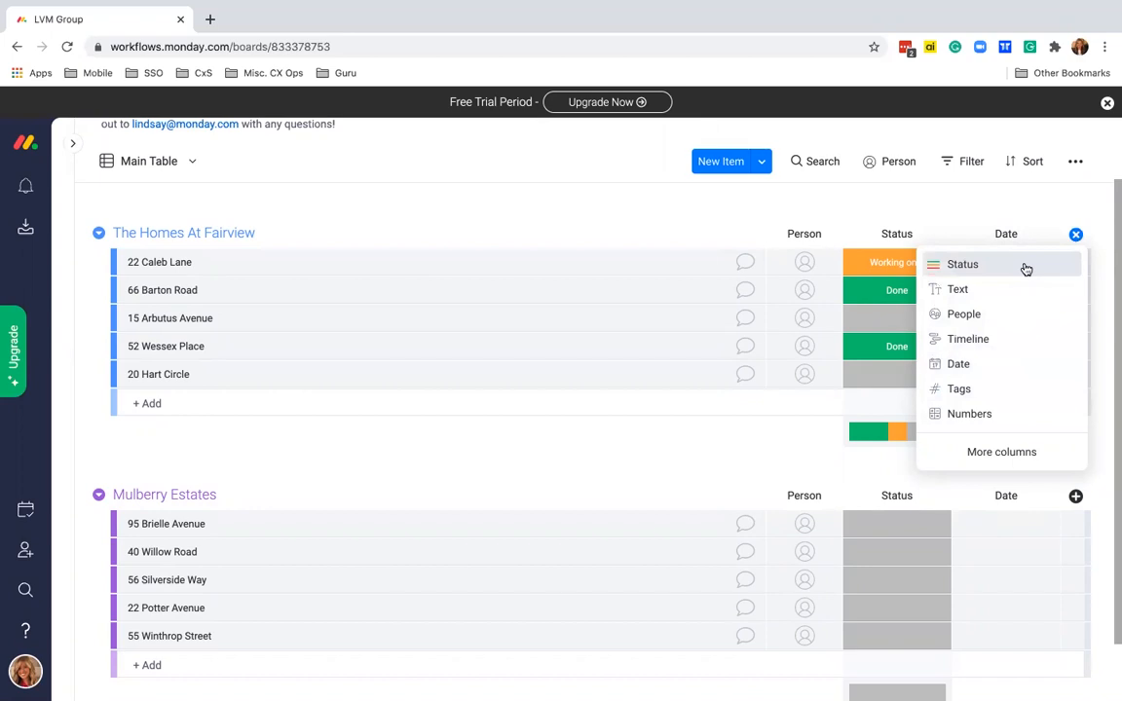
{"action": "left_click", "coordinate": [997, 454]}
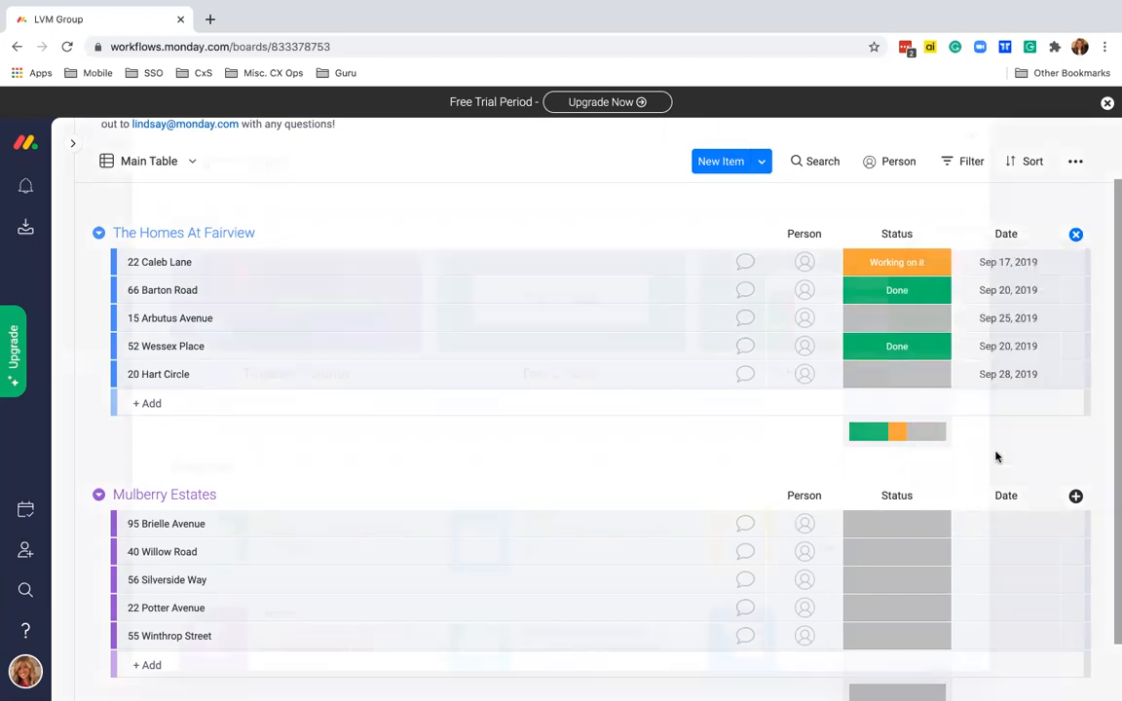
- Browse the Column Center's column types, then close it
{"action": "scroll", "coordinate": [667, 455], "scroll_direction": "down", "scroll_amount": 3}
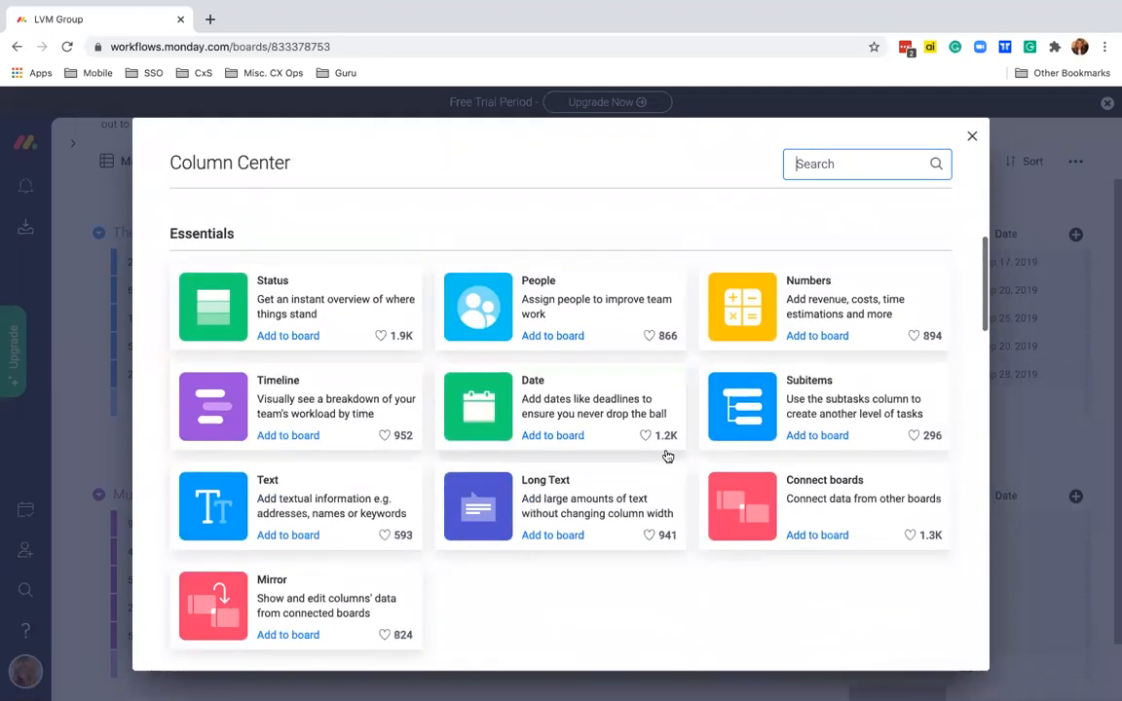
{"action": "scroll", "coordinate": [667, 455], "scroll_direction": "down", "scroll_amount": 1}
{"action": "scroll", "coordinate": [667, 455], "scroll_direction": "down", "scroll_amount": 1}
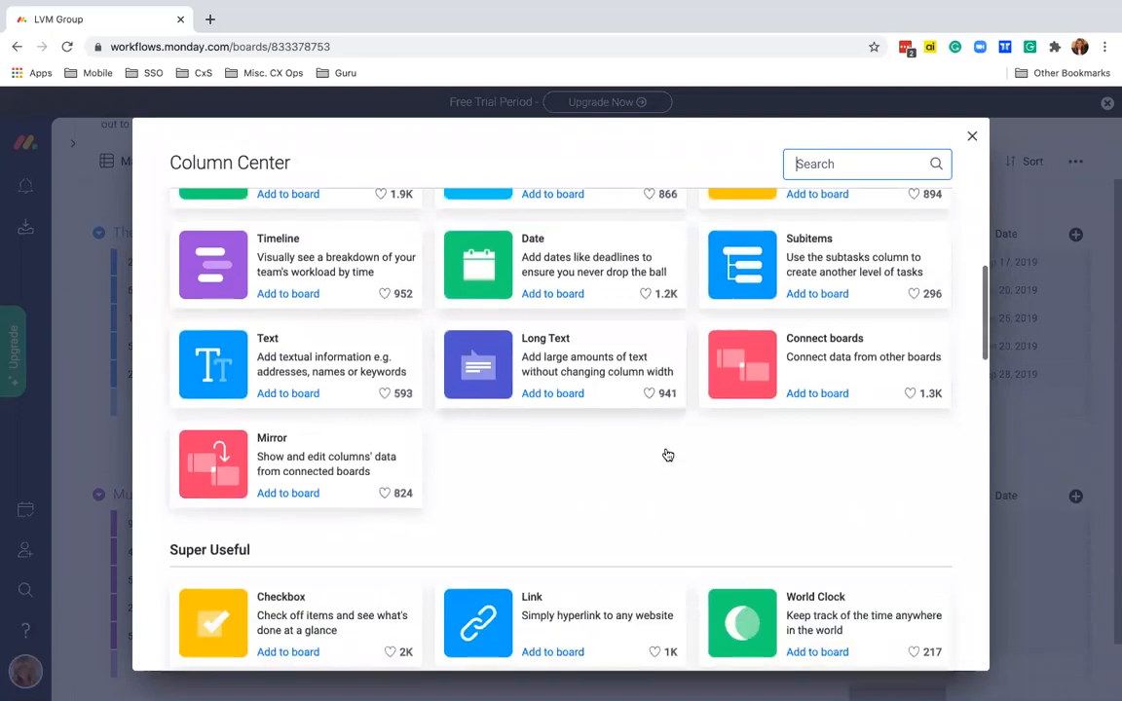
{"action": "scroll", "coordinate": [667, 454], "scroll_direction": "down", "scroll_amount": 1}
{"action": "scroll", "coordinate": [667, 454], "scroll_direction": "down", "scroll_amount": 3}
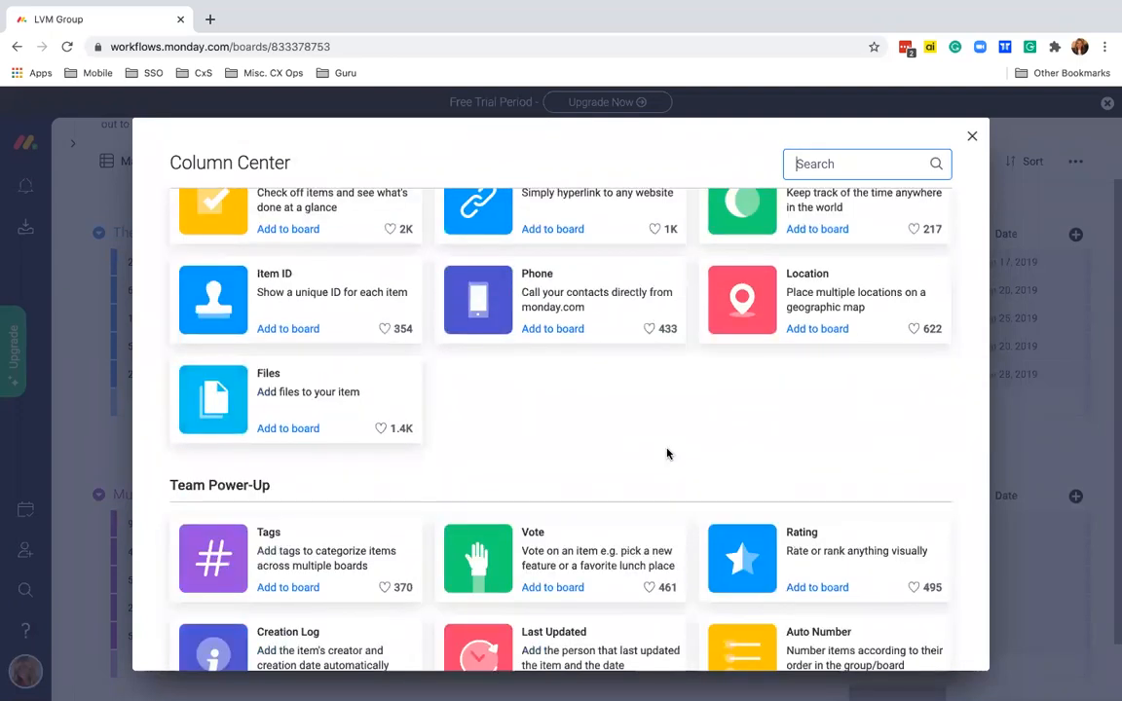
{"action": "left_click", "coordinate": [973, 139]}
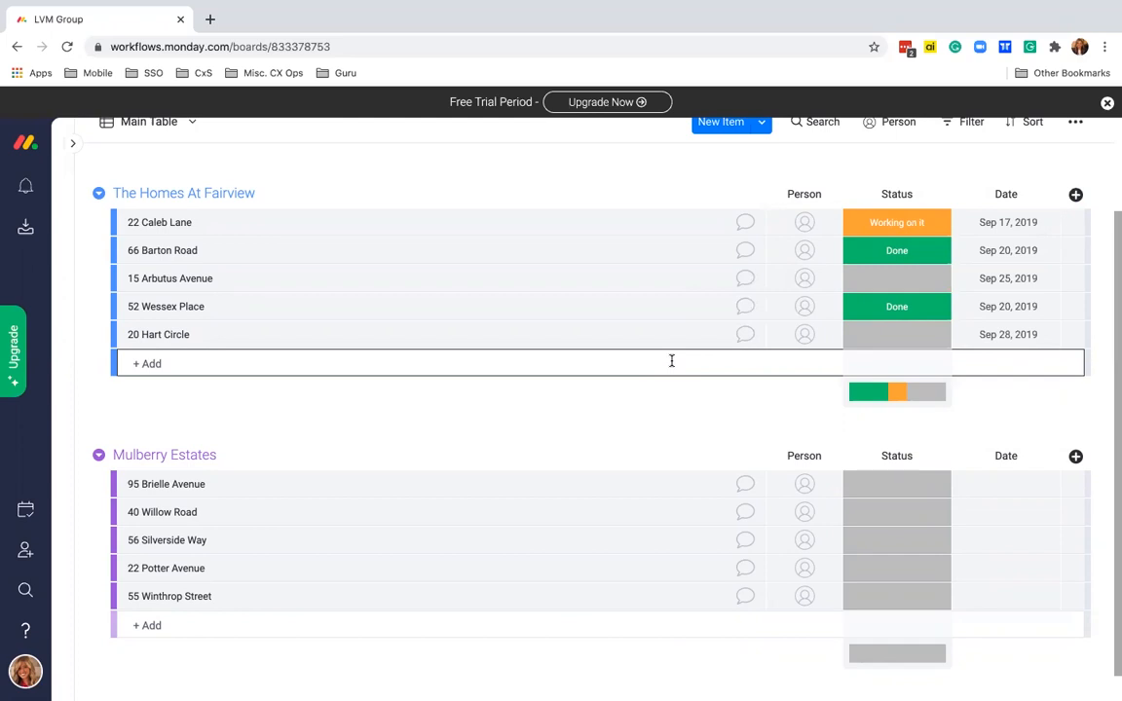
{"action": "left_click", "coordinate": [805, 224]}
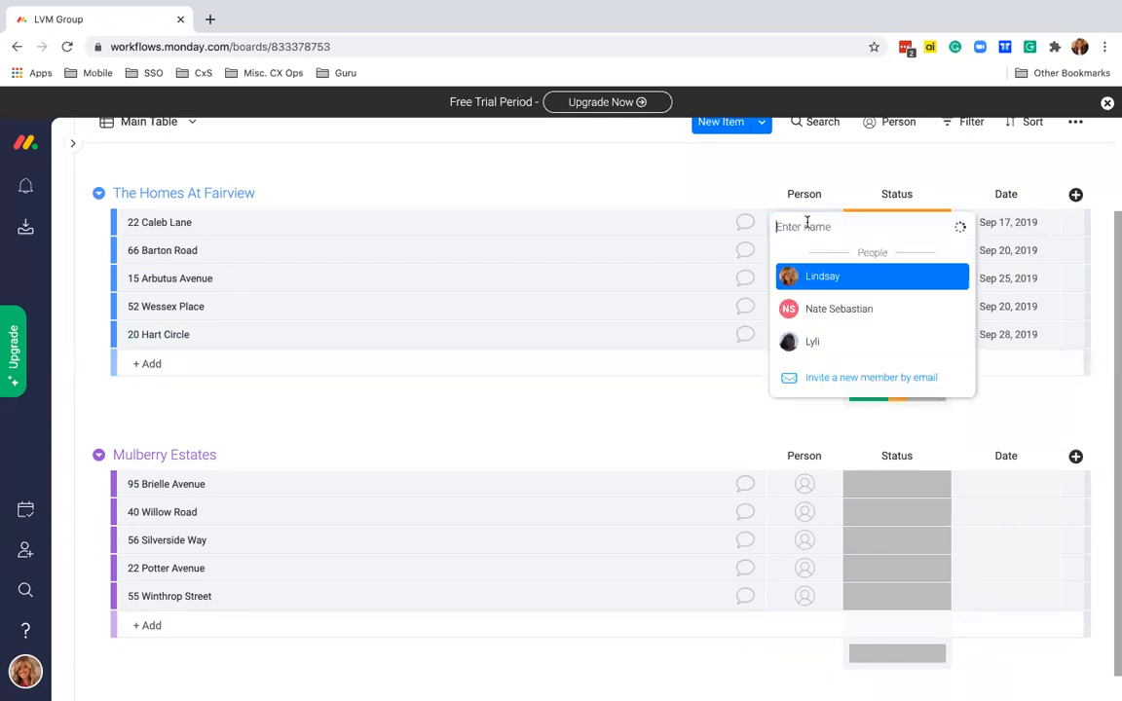
{"action": "left_click", "coordinate": [814, 280]}
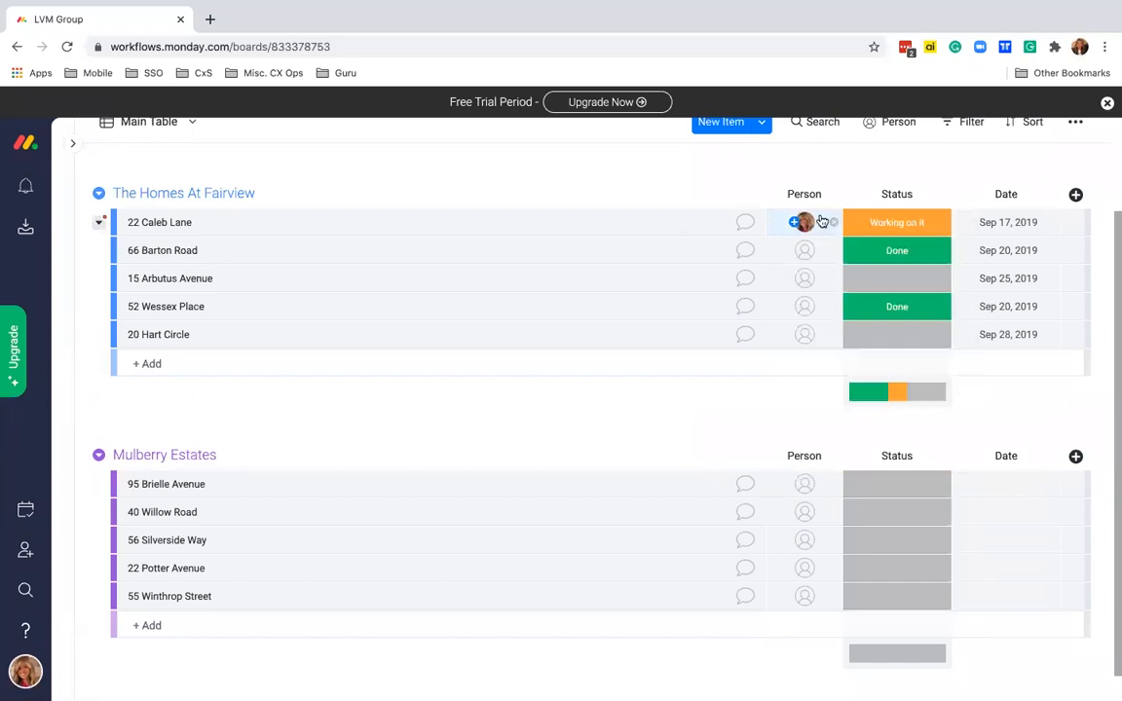
{"action": "left_click", "coordinate": [833, 226]}
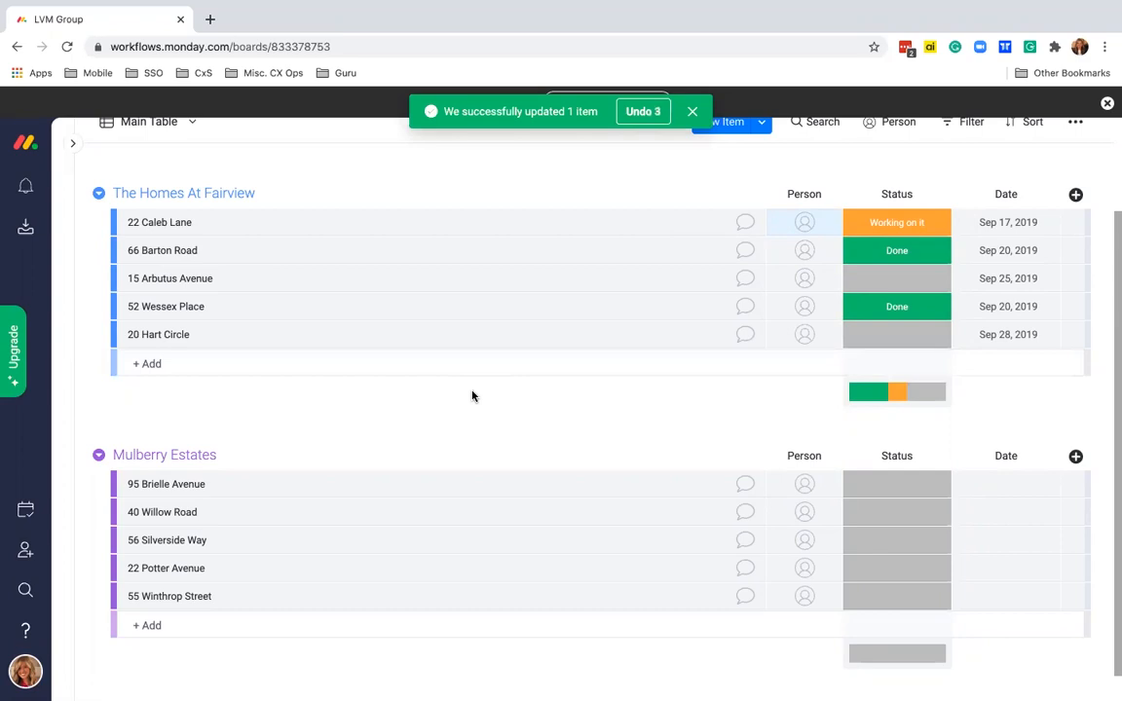
- Go to the Teams page from the account menu and view Team 1's members
{"action": "left_click", "coordinate": [27, 670]}
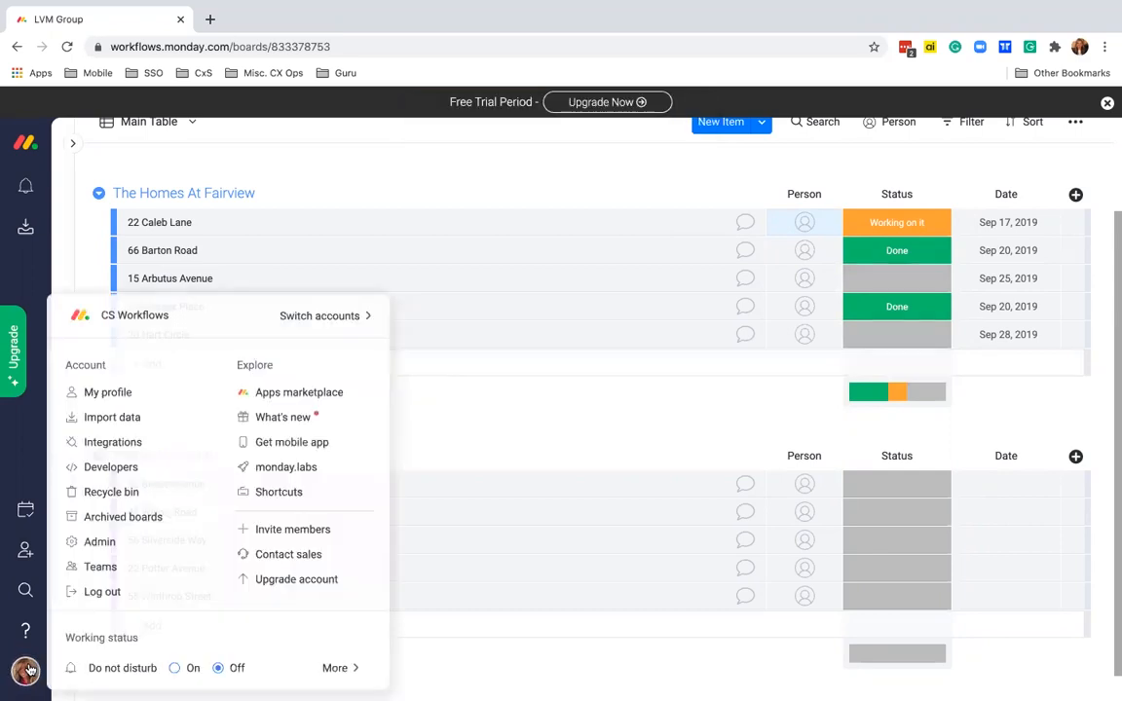
{"action": "left_click", "coordinate": [98, 574]}
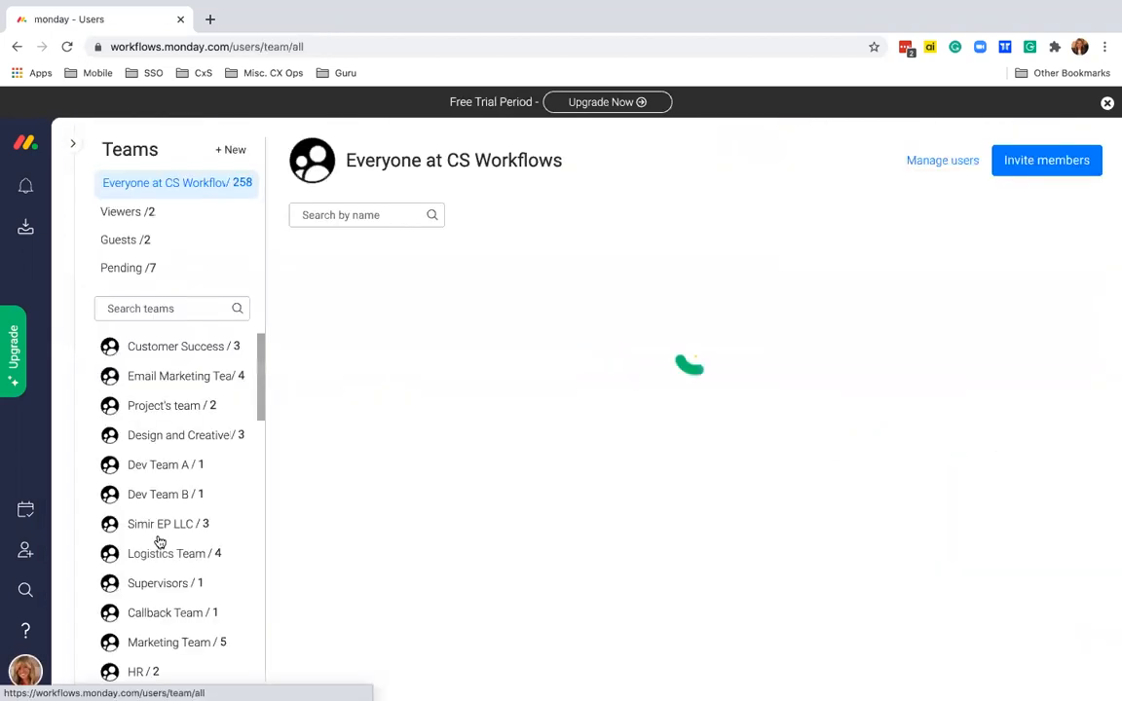
{"action": "scroll", "coordinate": [207, 499], "scroll_direction": "down", "scroll_amount": 5}
{"action": "scroll", "coordinate": [207, 499], "scroll_direction": "down", "scroll_amount": 5}
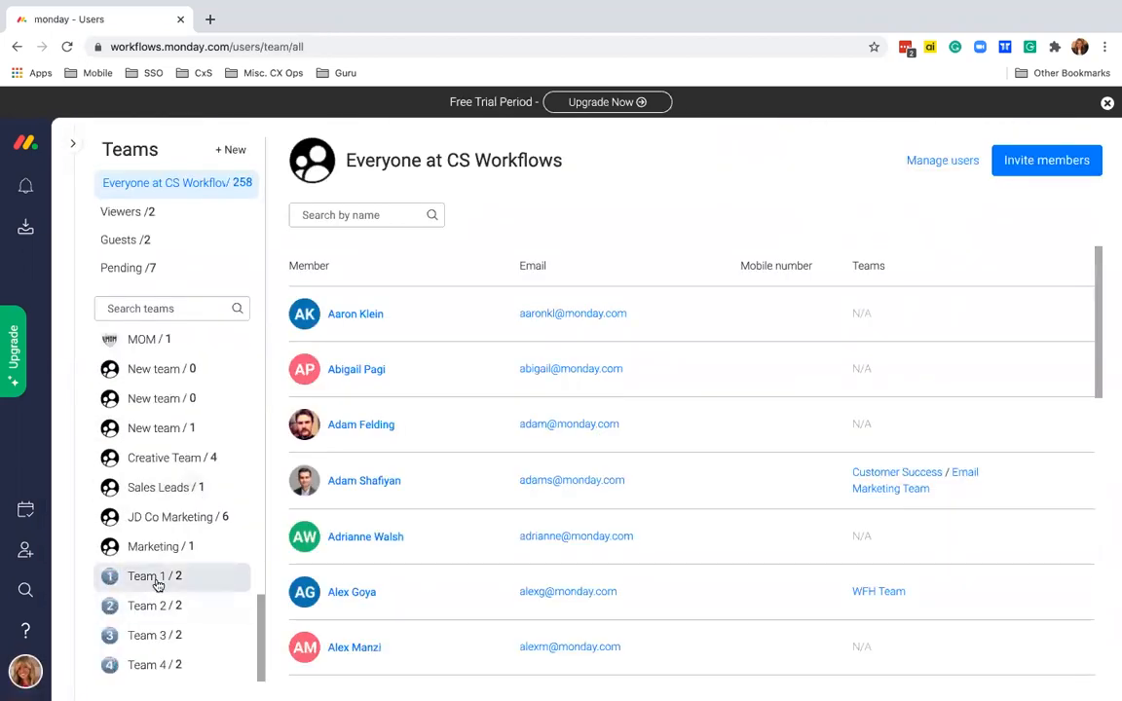
{"action": "left_click", "coordinate": [156, 582]}
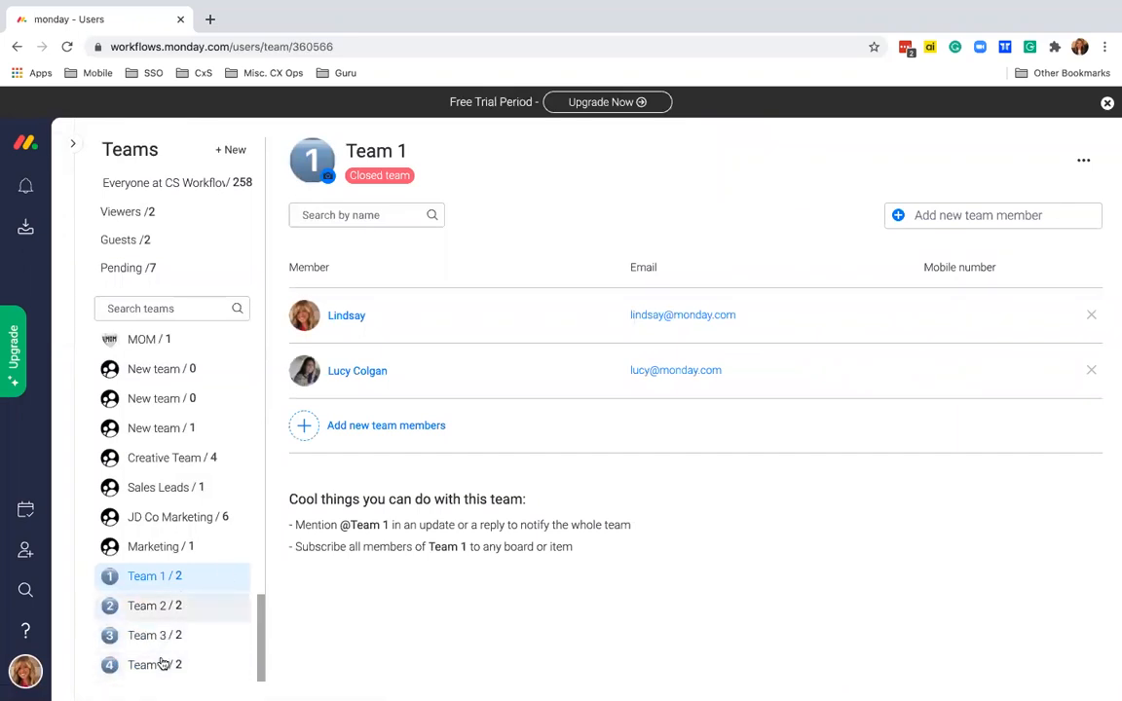
- Start a new team, then return to the LVM Group board
{"action": "left_click", "coordinate": [231, 149]}
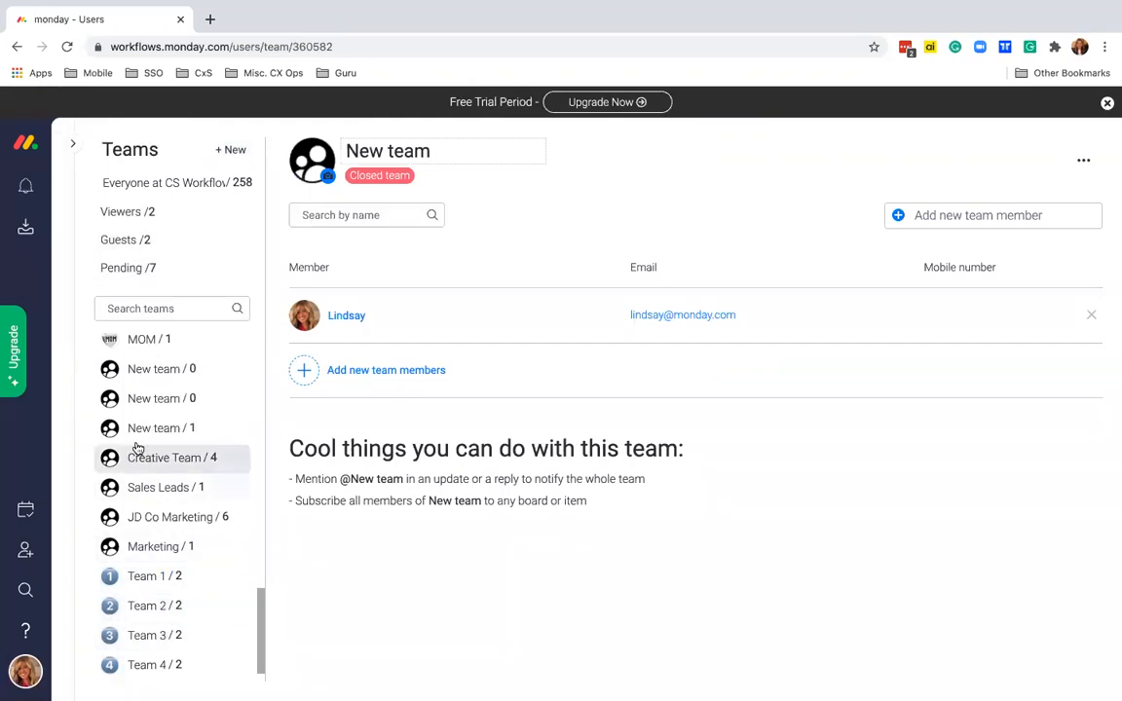
{"action": "left_click", "coordinate": [73, 143]}
{"action": "left_click", "coordinate": [122, 459]}
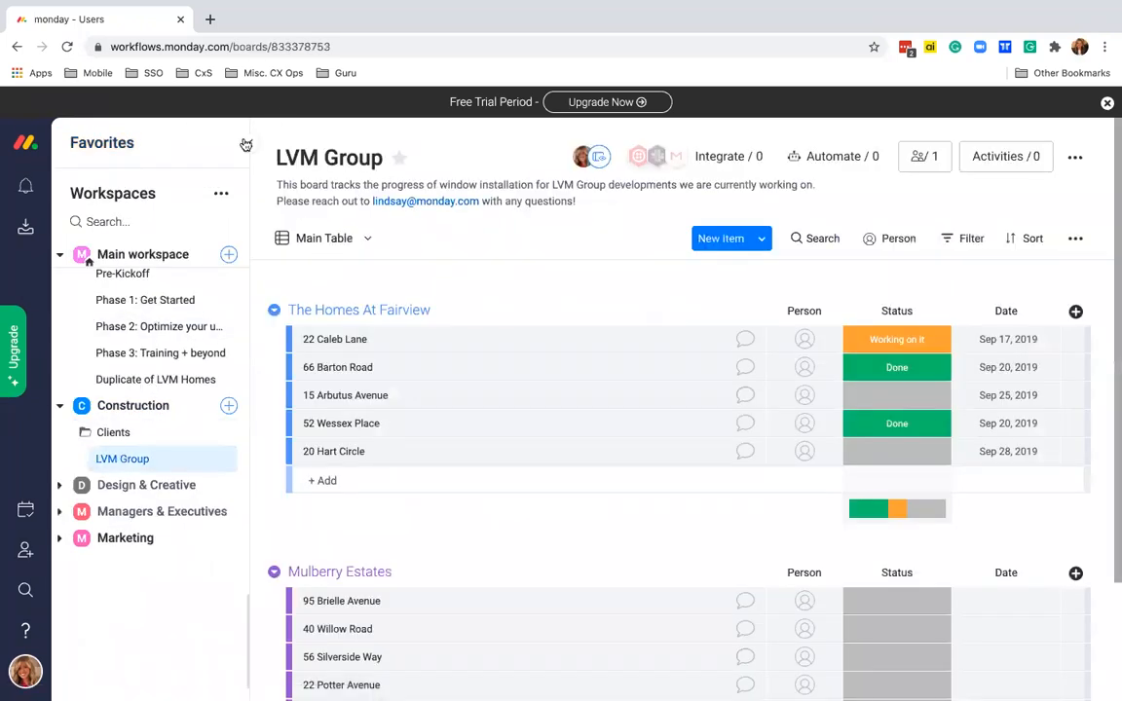
{"action": "left_click", "coordinate": [247, 147]}
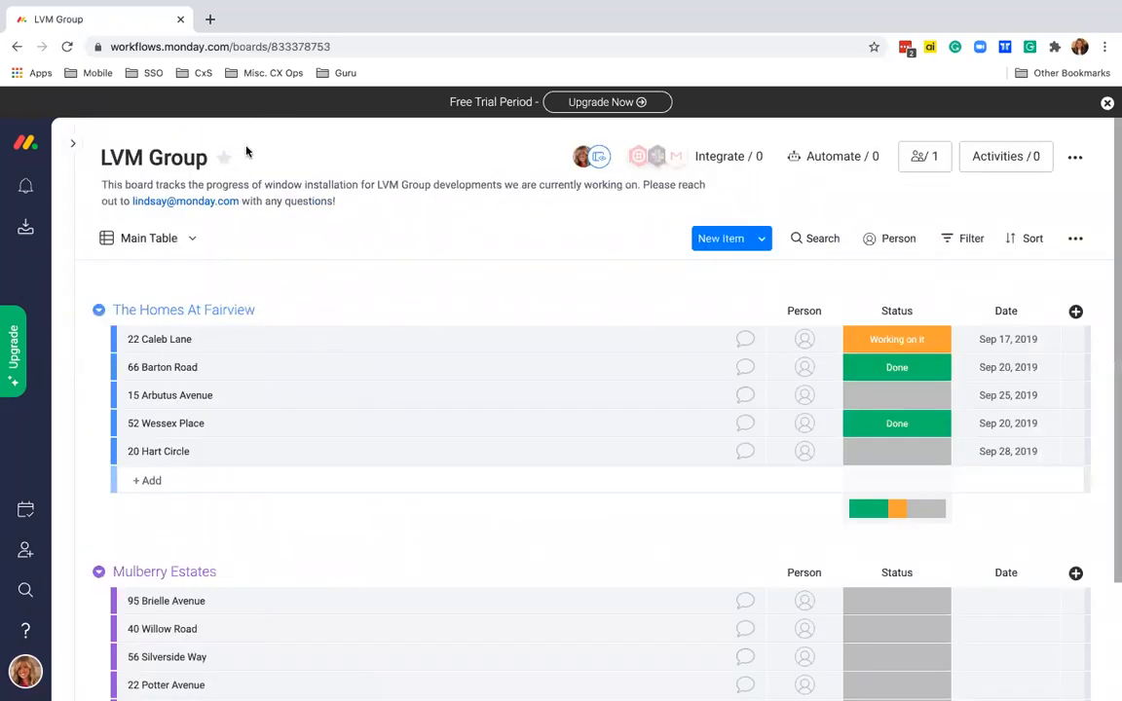
{"action": "left_click", "coordinate": [808, 340]}
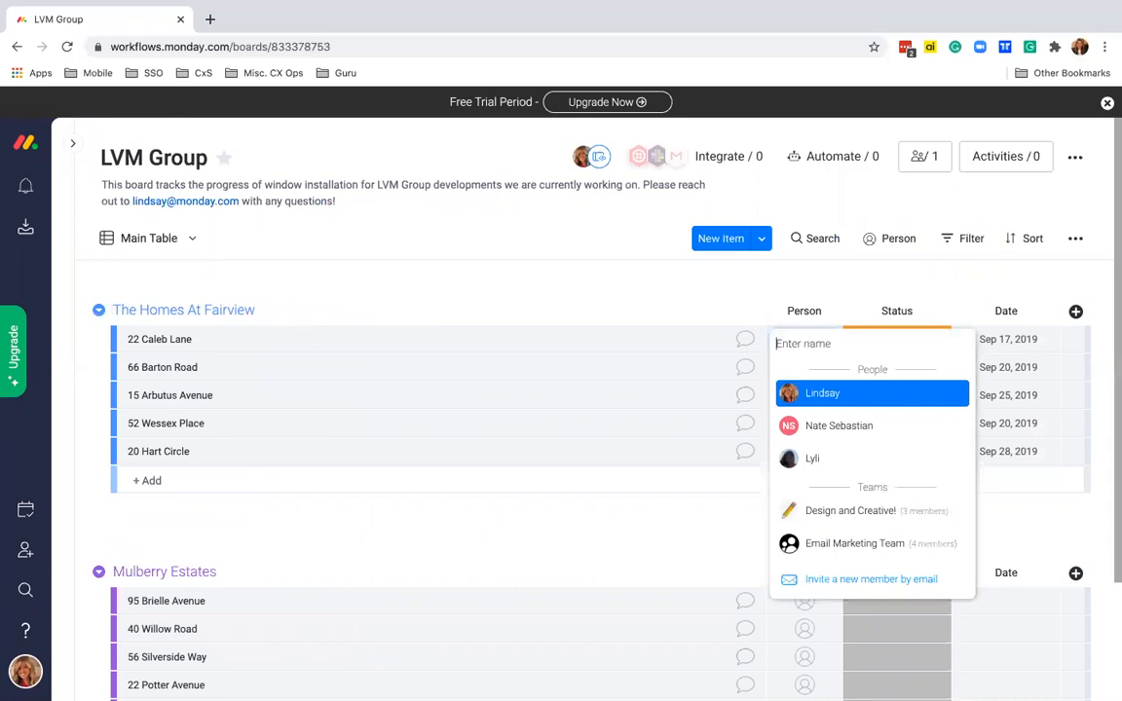
{"action": "type", "text": "team 1"}
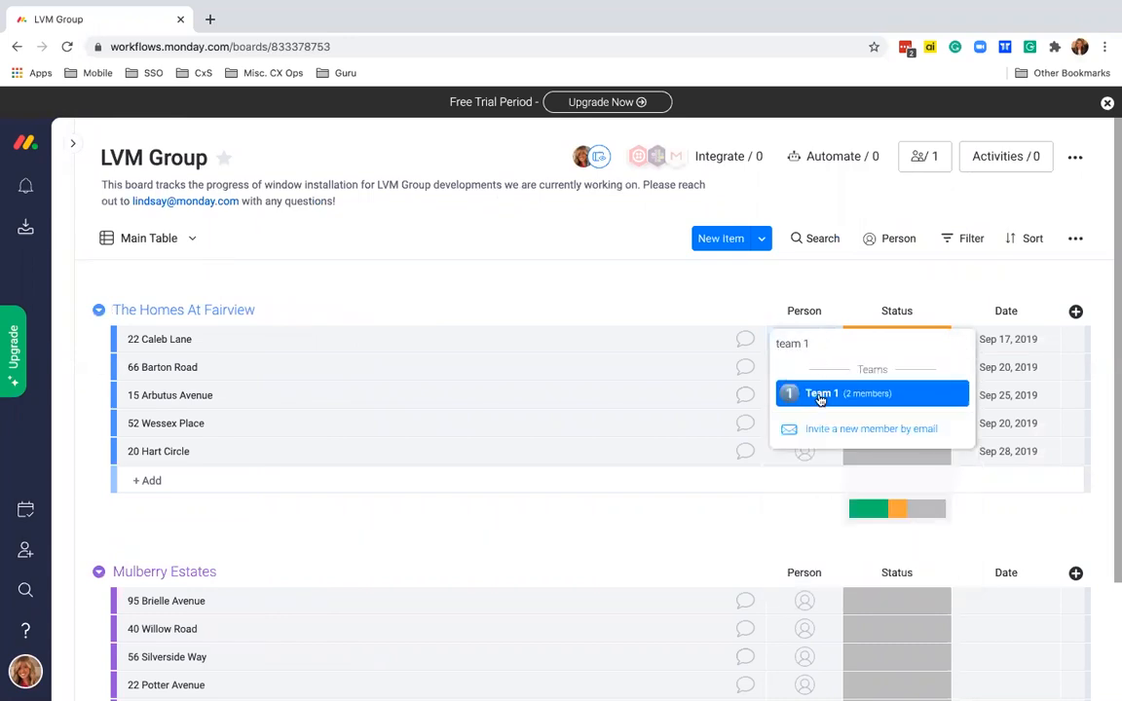
{"action": "left_click", "coordinate": [820, 395]}
{"action": "left_click", "coordinate": [807, 370]}
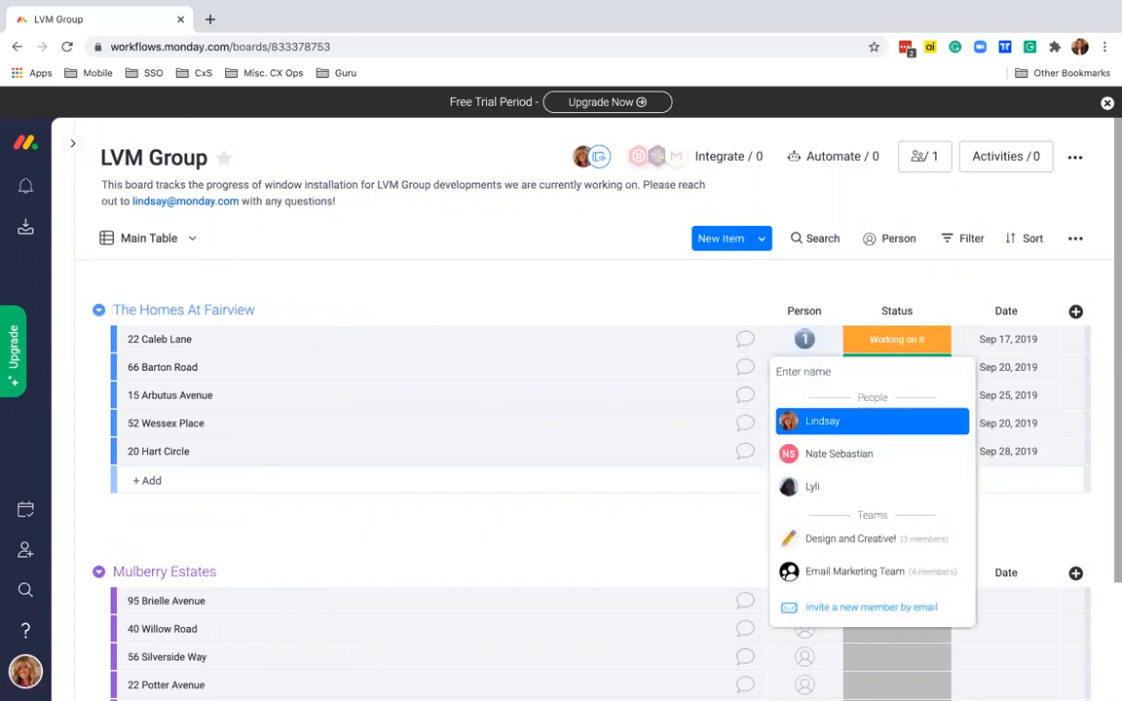
{"action": "type", "text": "team 2"}
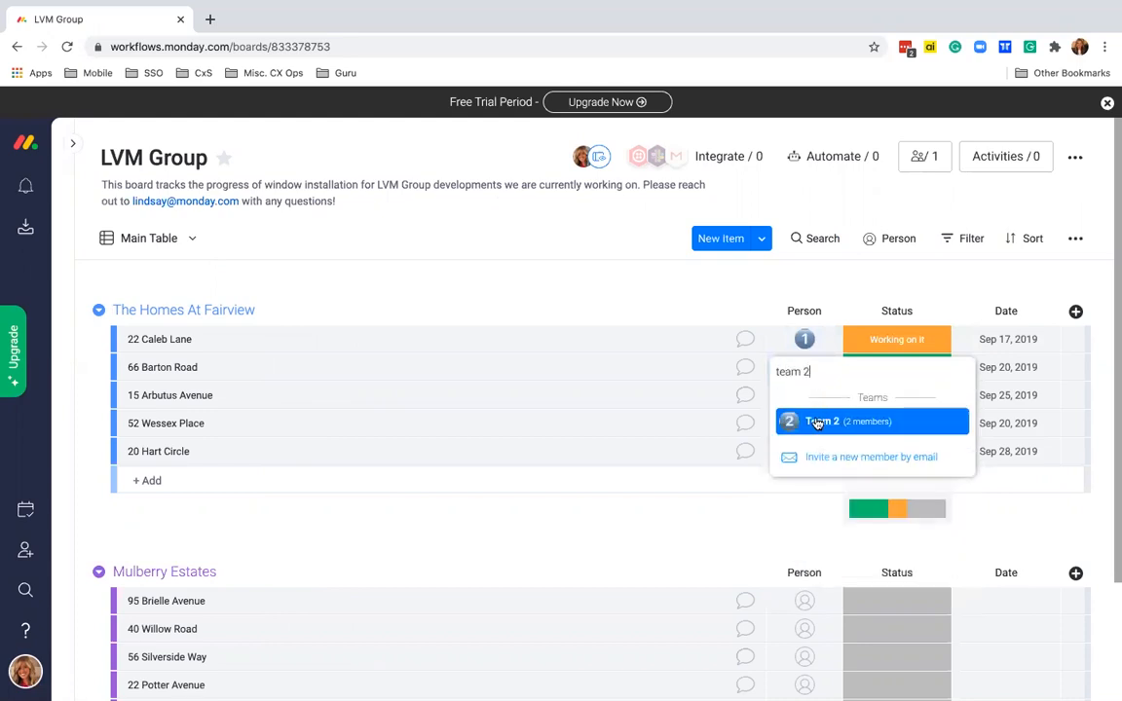
{"action": "left_click", "coordinate": [817, 421]}
{"action": "left_click", "coordinate": [807, 395]}
{"action": "type", "text": "team"}
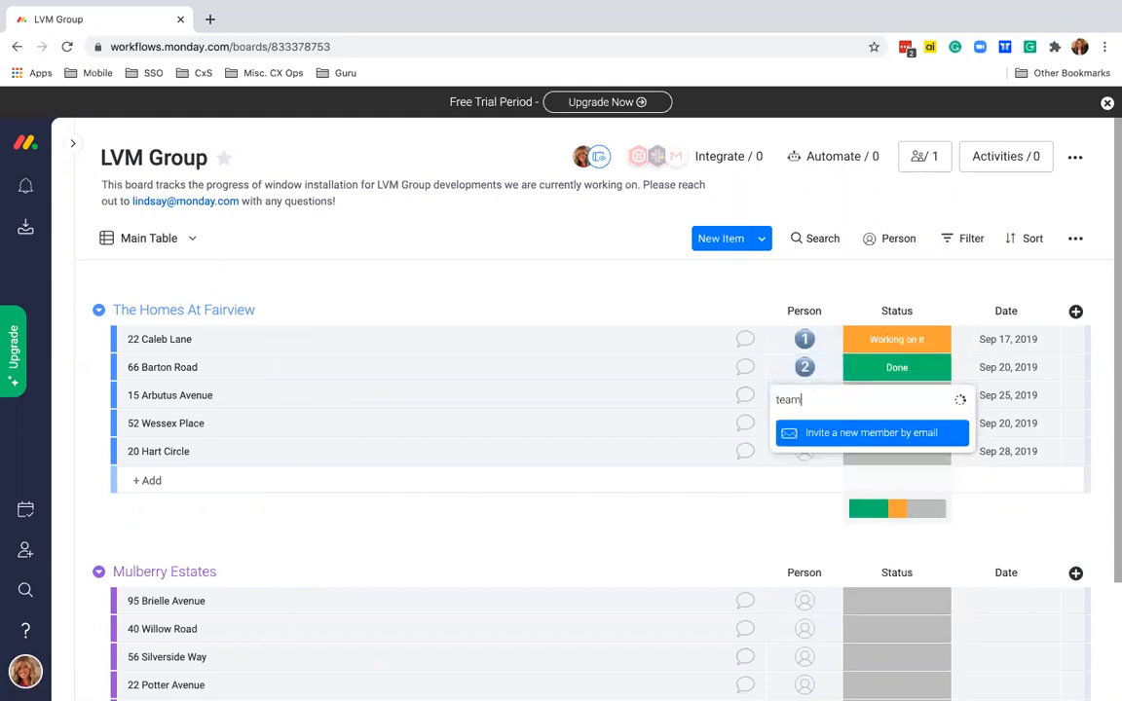
{"action": "type", "text": " 3"}
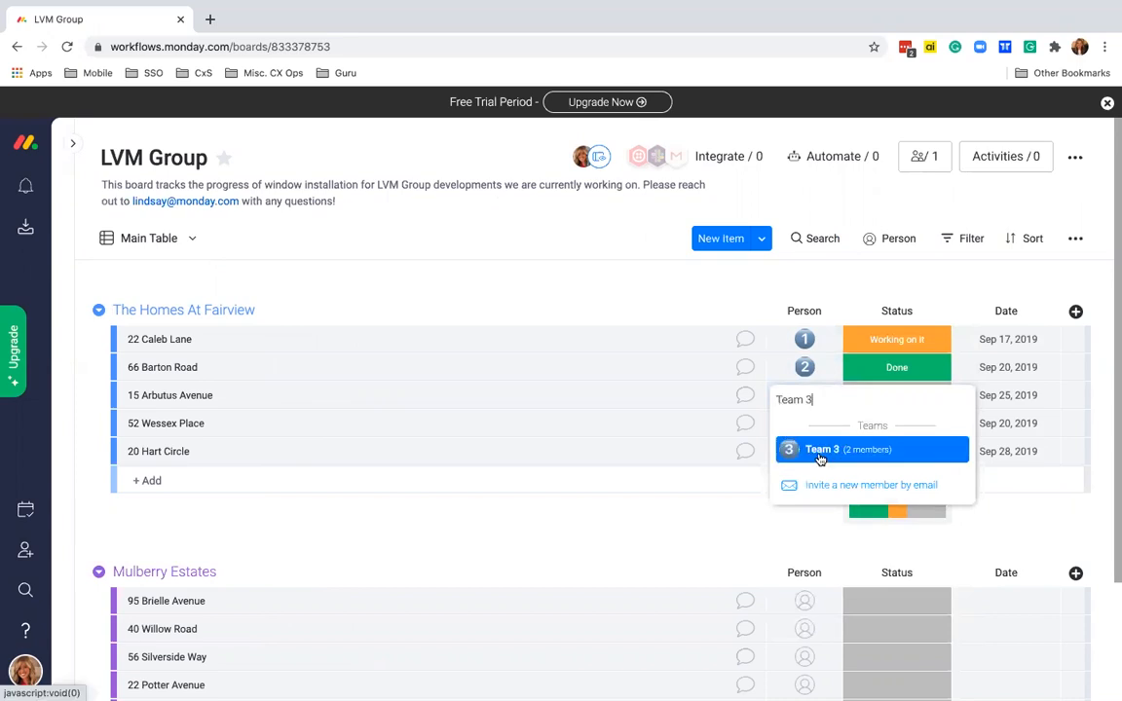
{"action": "left_click", "coordinate": [818, 455]}
{"action": "left_click", "coordinate": [814, 434]}
{"action": "type", "text": "team 4"}
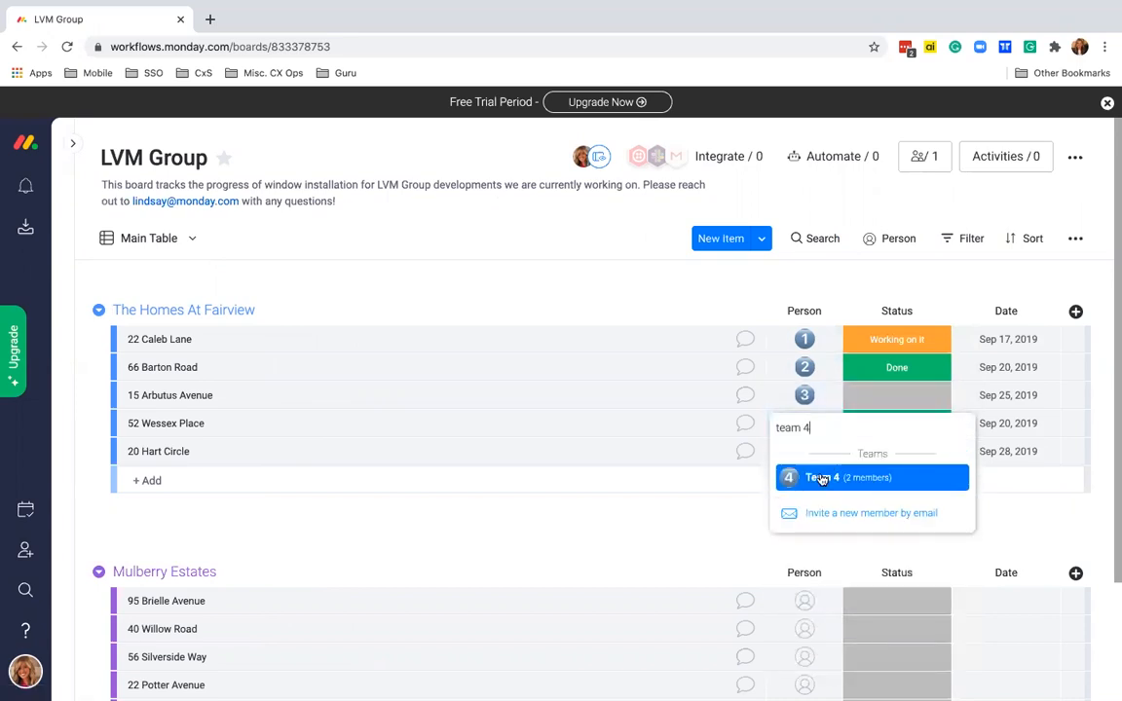
{"action": "left_click", "coordinate": [793, 474]}
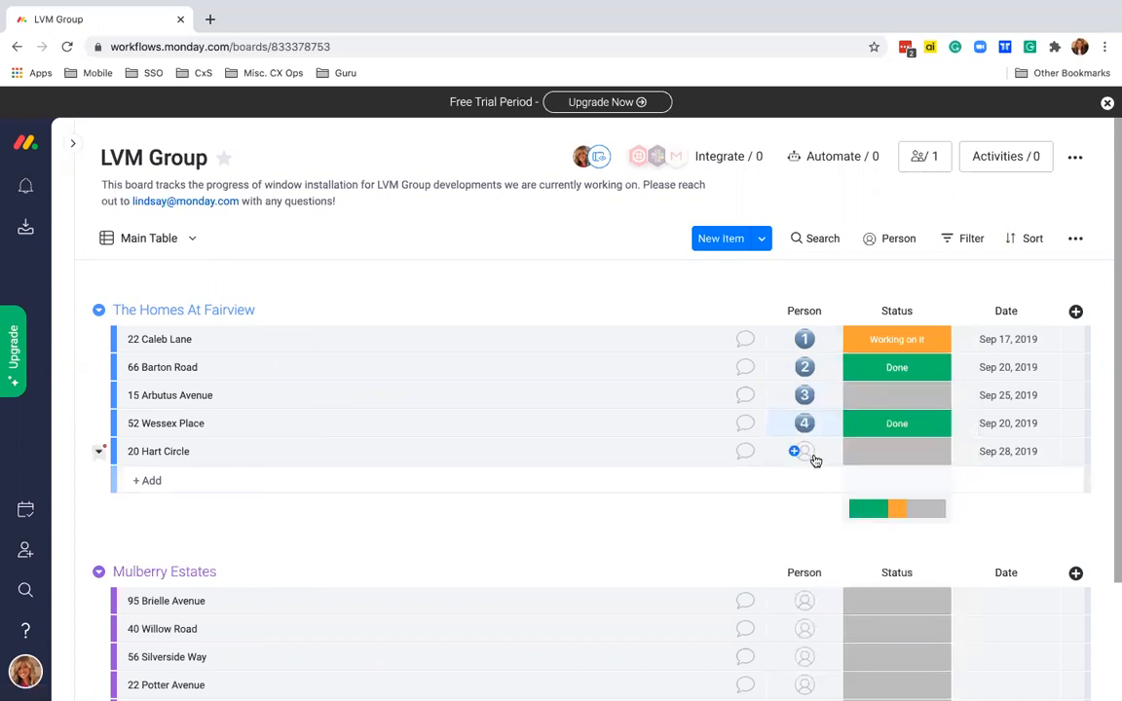
{"action": "left_click", "coordinate": [808, 454]}
{"action": "type", "text": "team 2"}
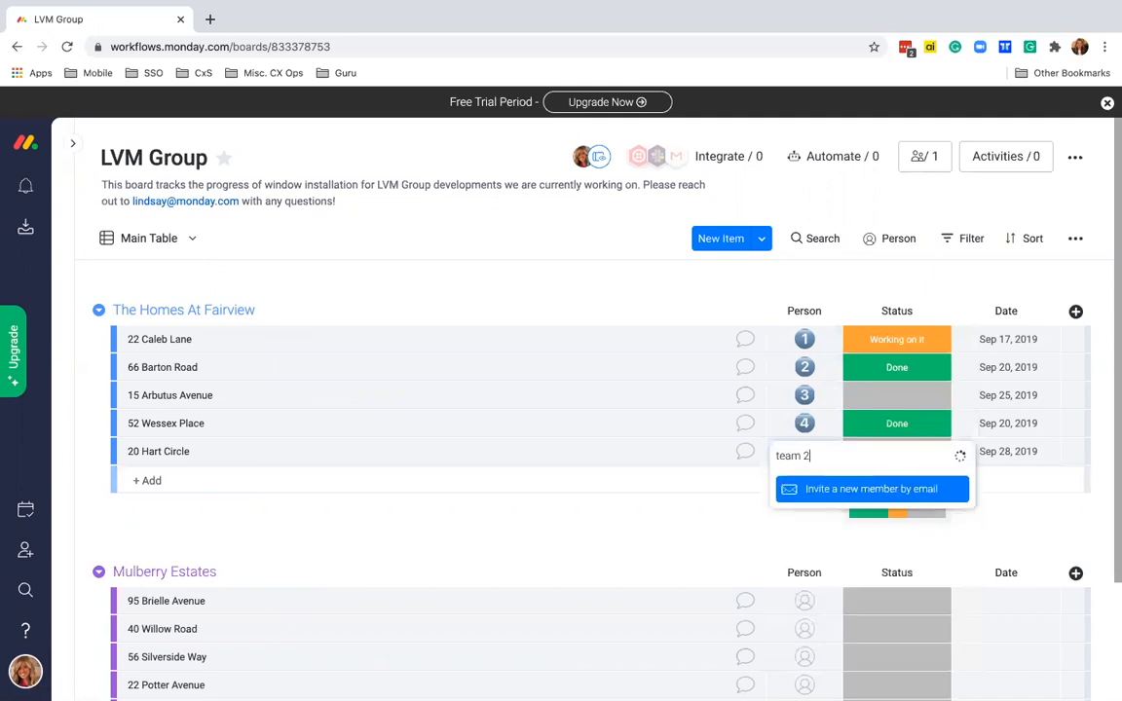
{"action": "left_click", "coordinate": [785, 503]}
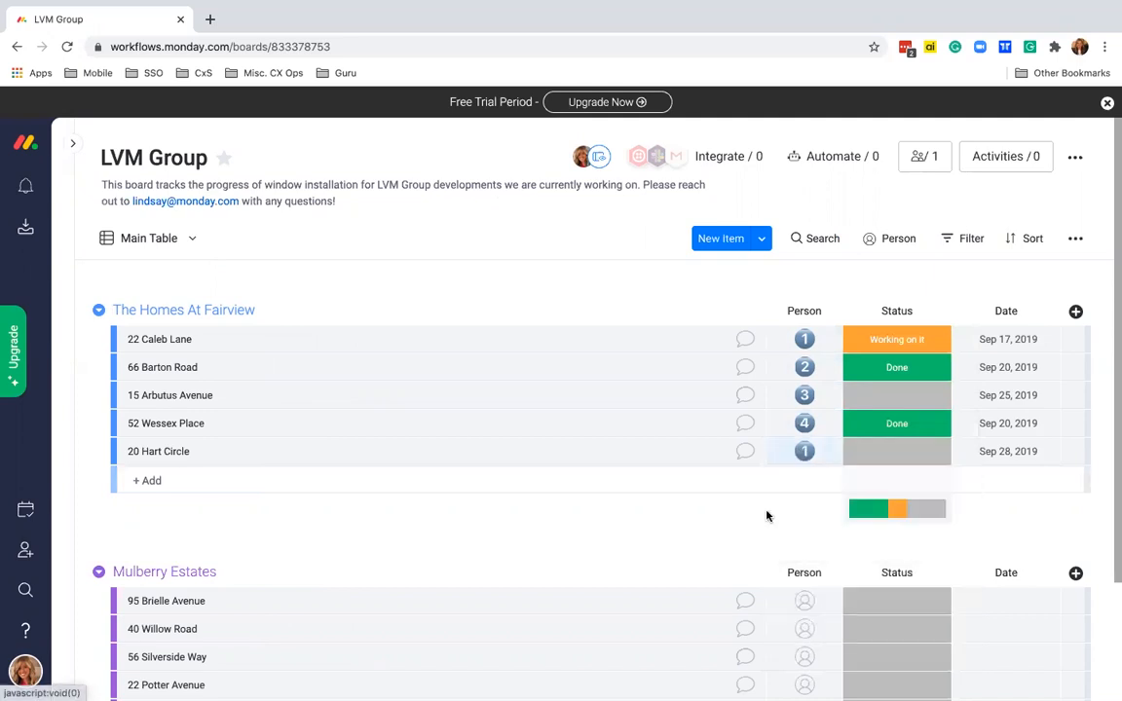
- Scroll down the board and bring up the account options menu
{"action": "scroll", "coordinate": [763, 517], "scroll_direction": "down", "scroll_amount": 1}
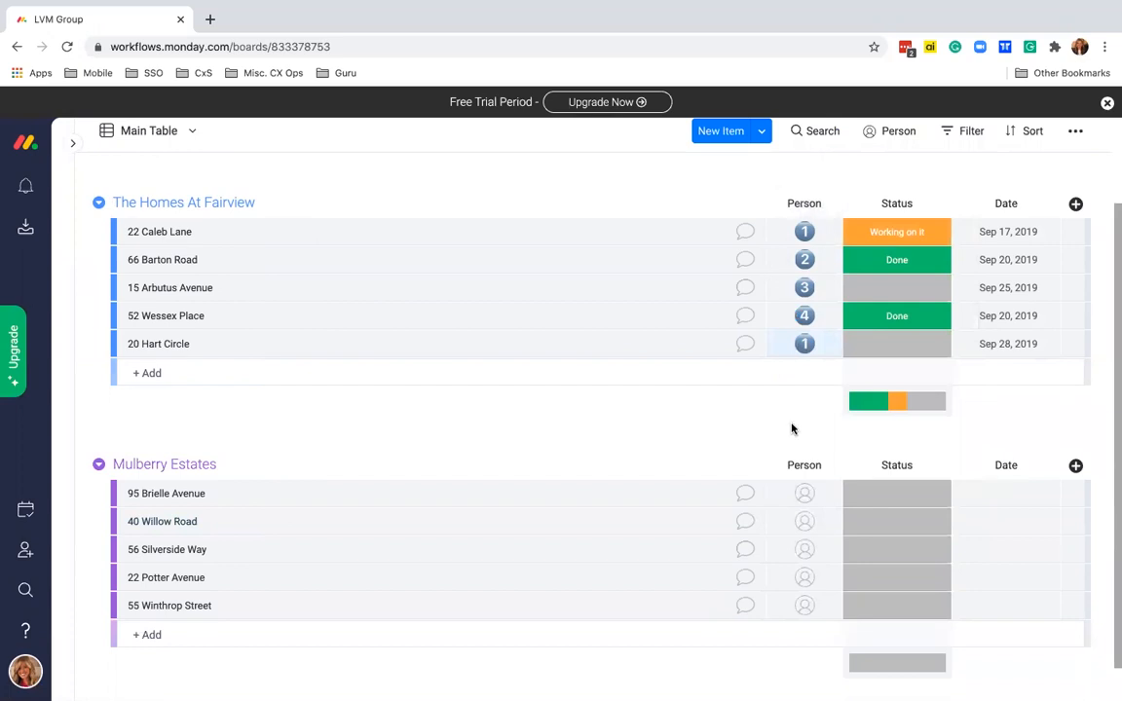
{"action": "scroll", "coordinate": [794, 430], "scroll_direction": "down", "scroll_amount": 1}
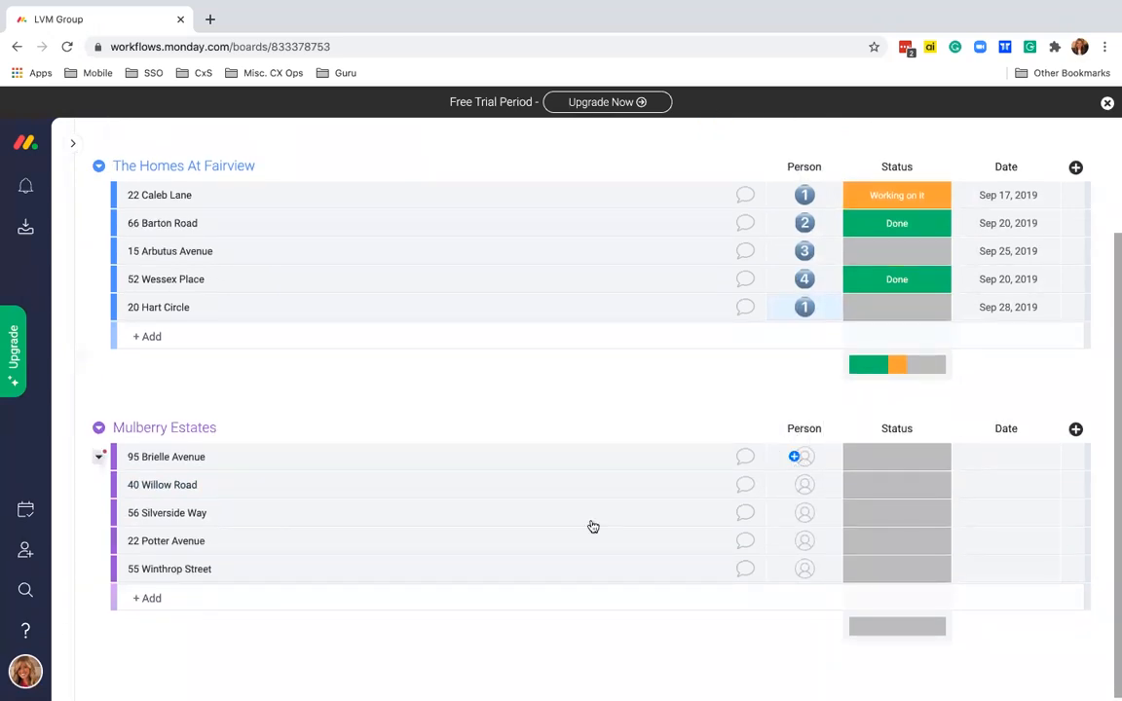
{"action": "left_click", "coordinate": [26, 671]}
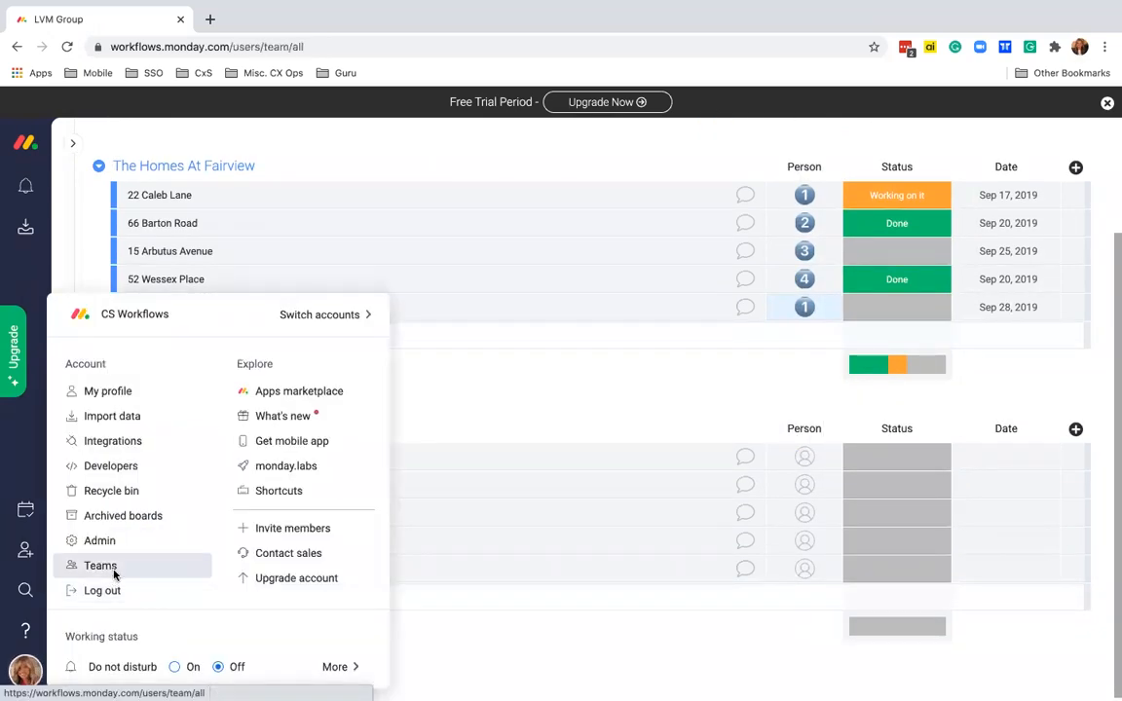
- Open the Teams overview and view Team 1's two members
{"action": "left_click", "coordinate": [114, 576]}
{"action": "scroll", "coordinate": [146, 604], "scroll_direction": "down", "scroll_amount": 6}
{"action": "left_click", "coordinate": [154, 557]}
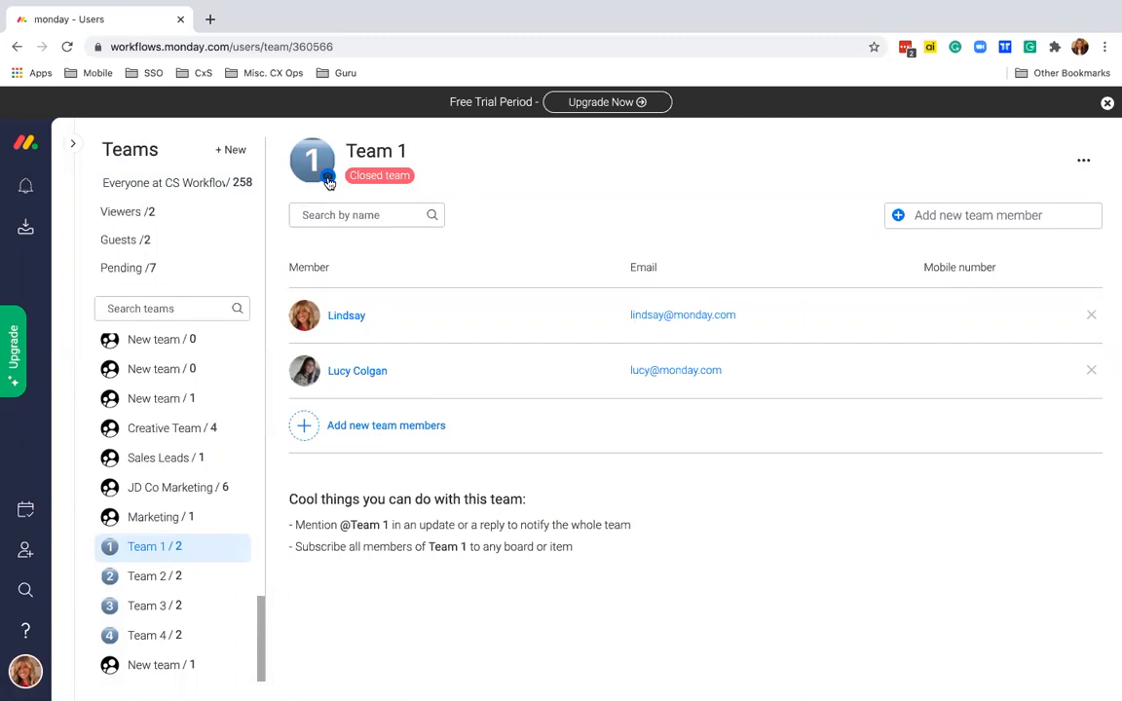
- Return to the LVM Group board under Construction > Clients
{"action": "left_click", "coordinate": [72, 143]}
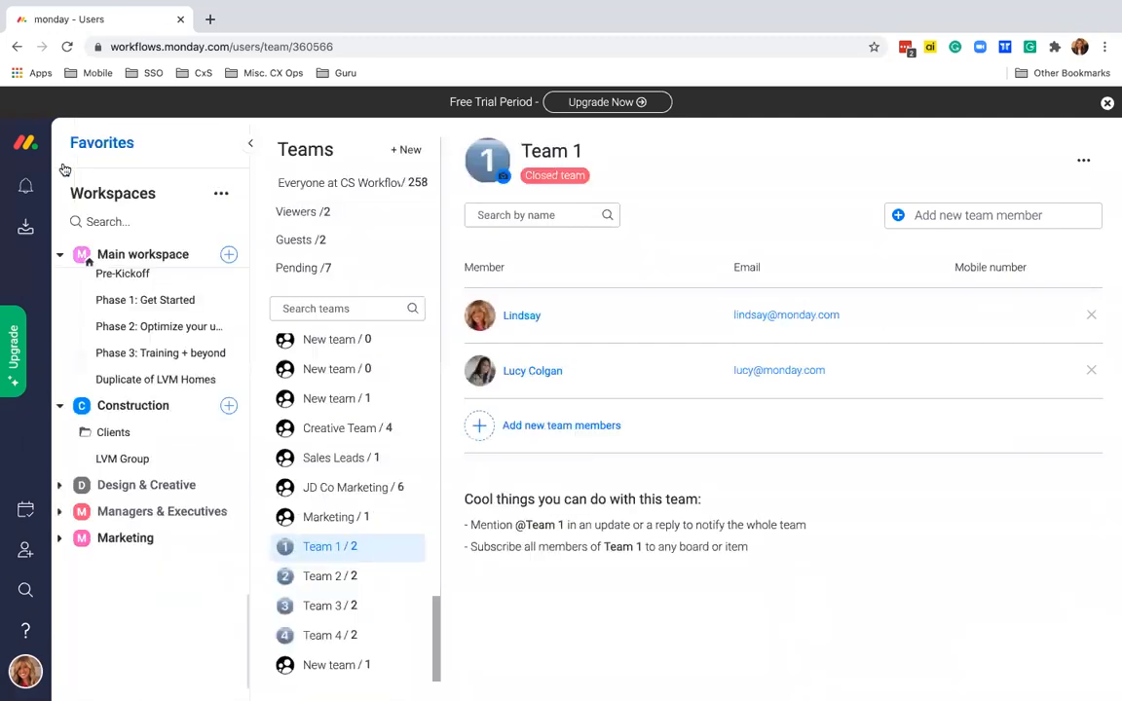
{"action": "left_click", "coordinate": [125, 457]}
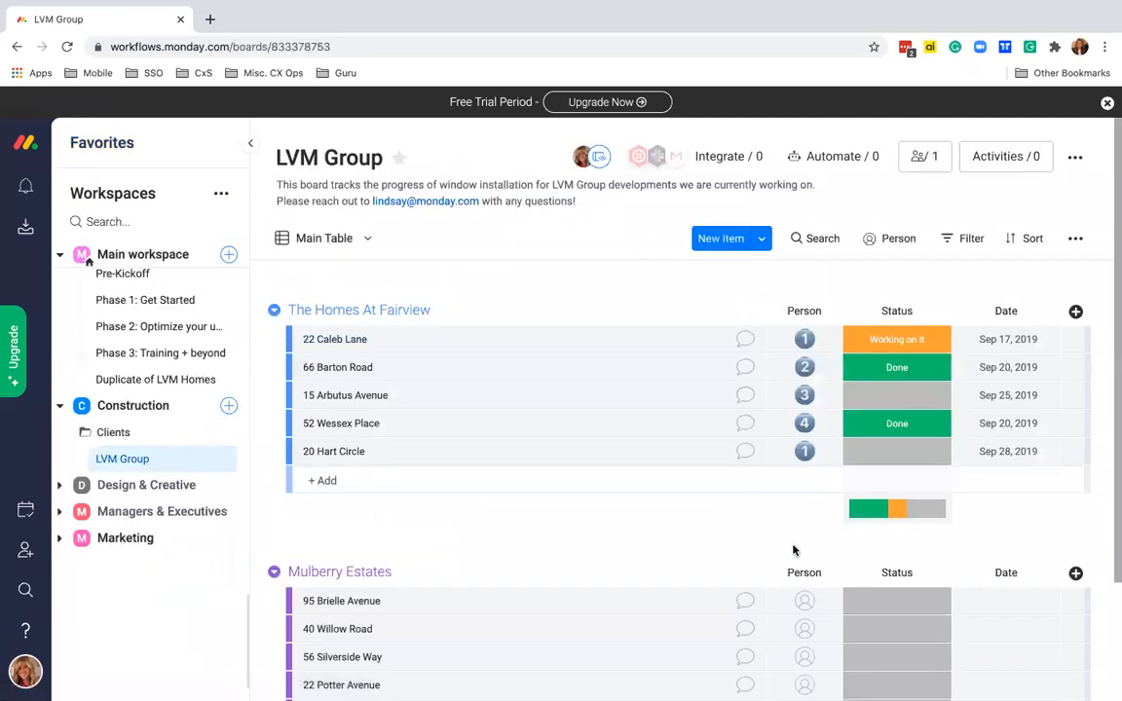
{"action": "scroll", "coordinate": [797, 549], "scroll_direction": "down", "scroll_amount": 1}
{"action": "left_click", "coordinate": [801, 546]}
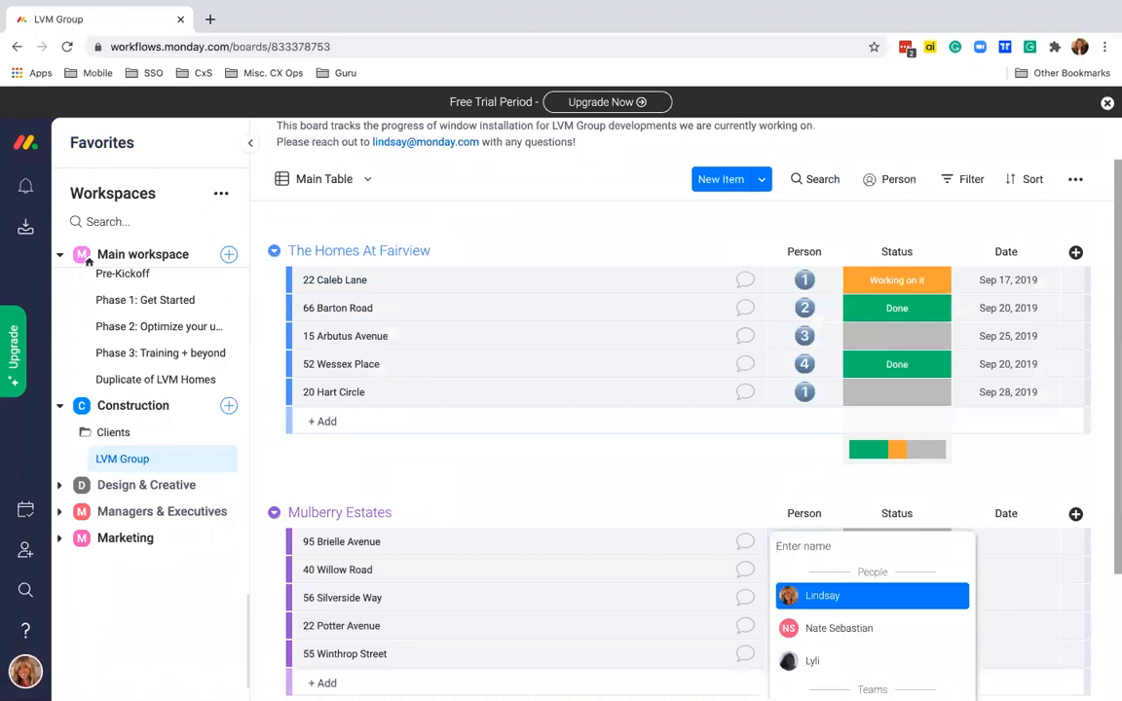
{"action": "type", "text": "team 2"}
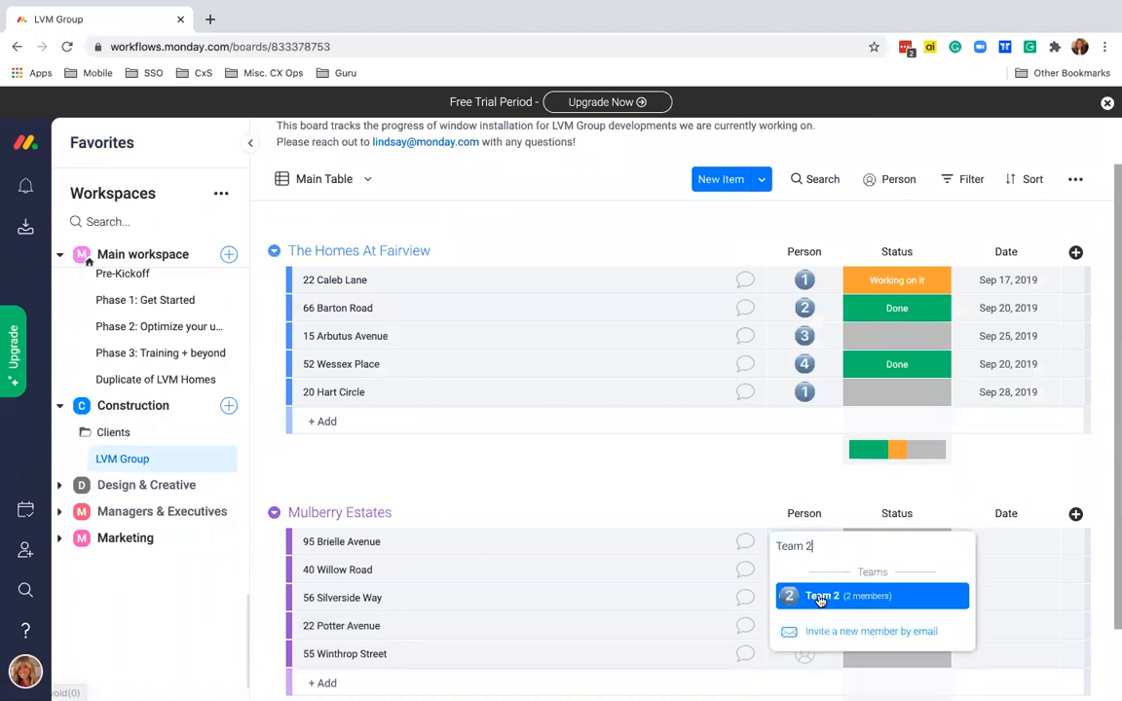
{"action": "left_click", "coordinate": [819, 598]}
{"action": "scroll", "coordinate": [819, 601], "scroll_direction": "down", "scroll_amount": 1}
{"action": "left_click", "coordinate": [805, 480]}
{"action": "type", "text": "team 3"}
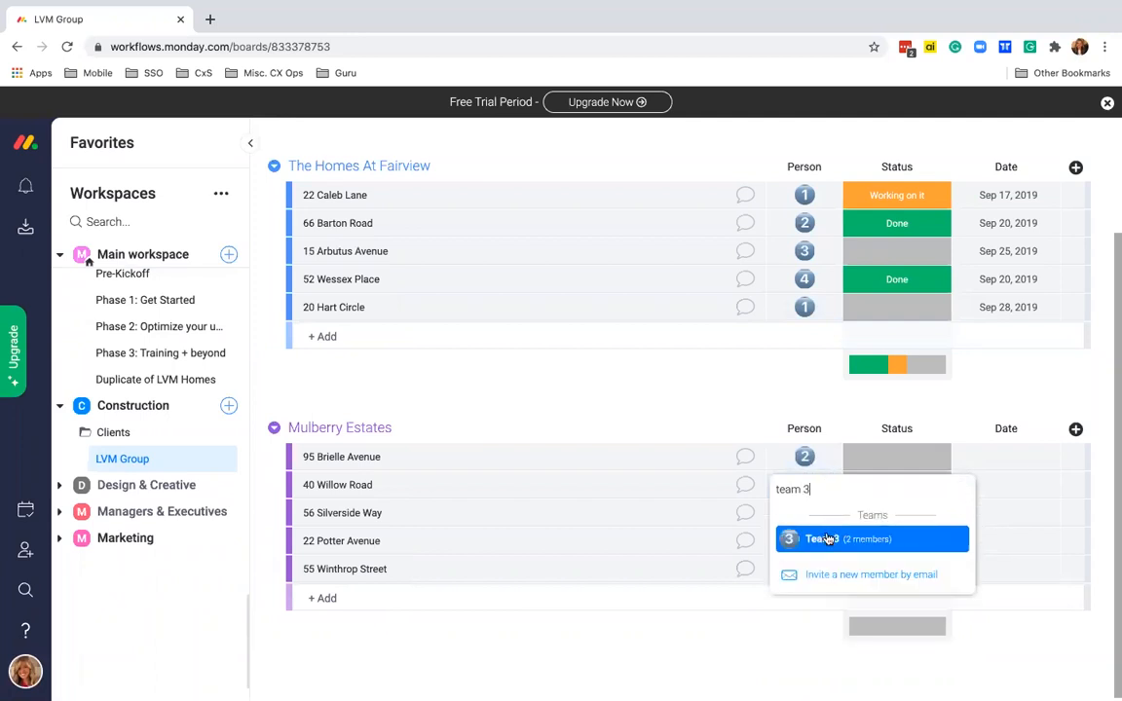
{"action": "left_click", "coordinate": [827, 540]}
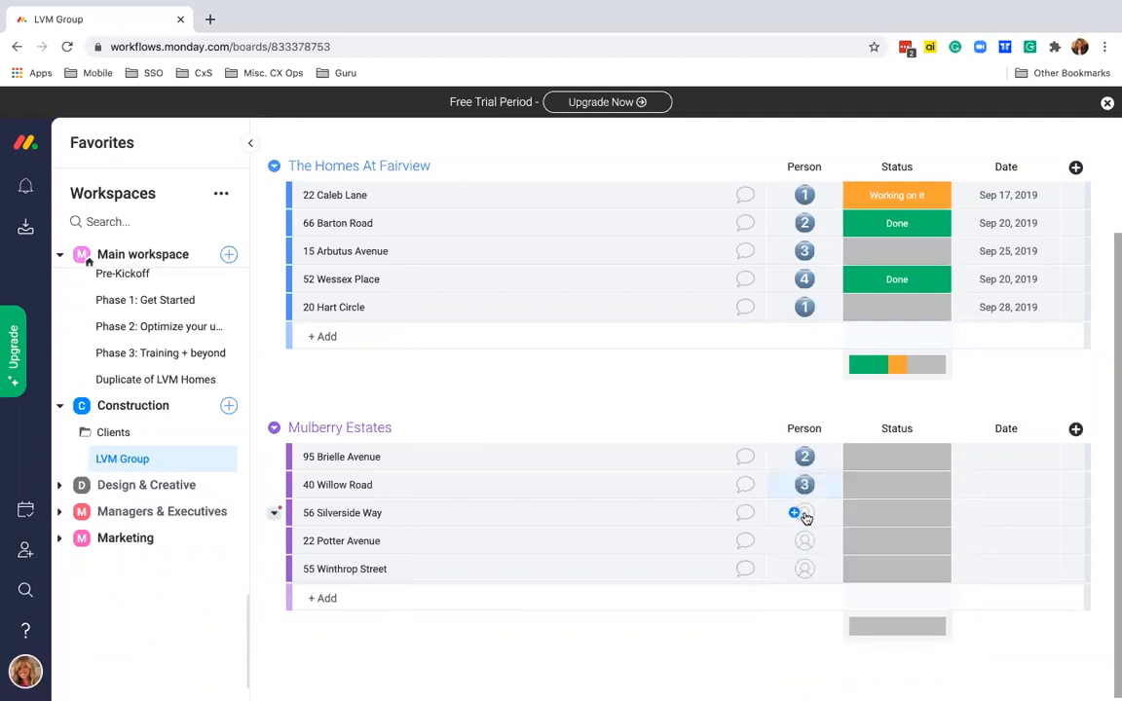
{"action": "left_click", "coordinate": [806, 512]}
{"action": "type", "text": "team "}
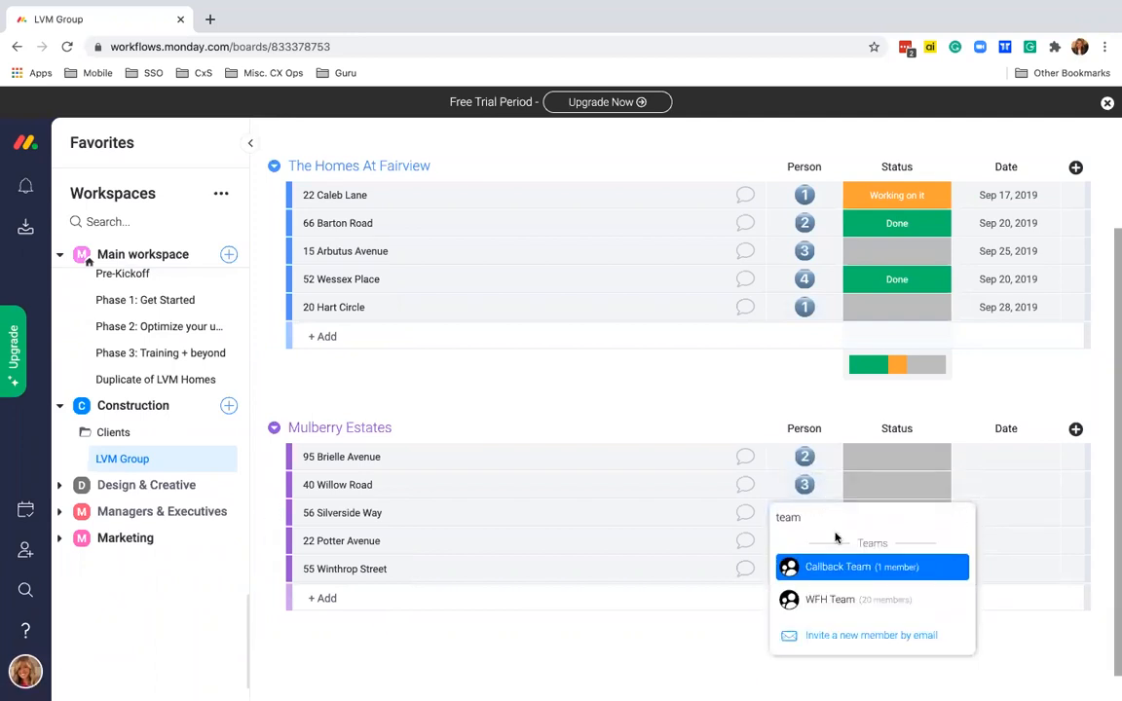
{"action": "type", "text": "4"}
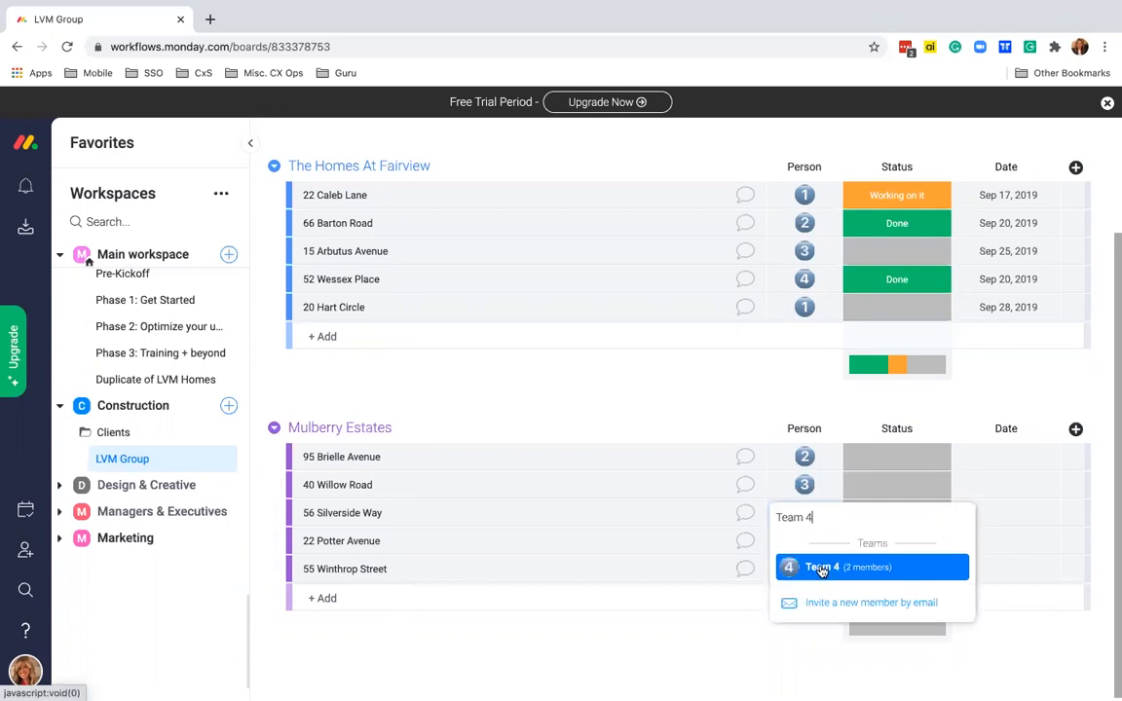
{"action": "left_click", "coordinate": [823, 567]}
{"action": "left_click", "coordinate": [804, 536]}
{"action": "type", "text": "team 1"}
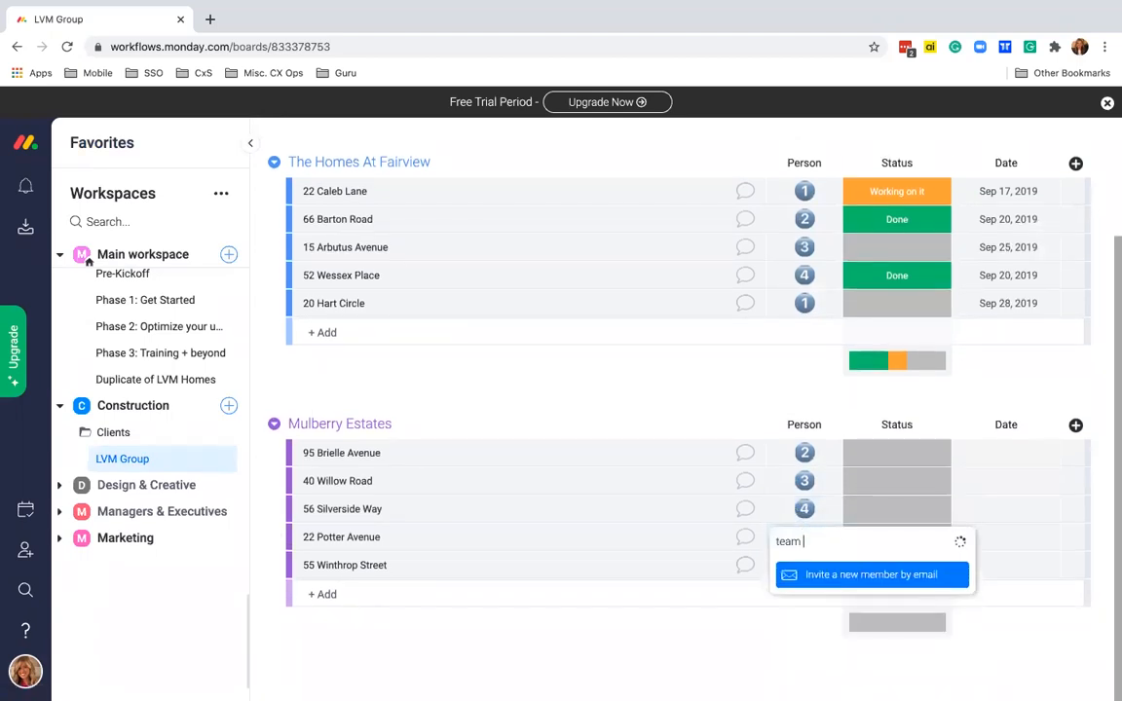
{"action": "left_click", "coordinate": [814, 581]}
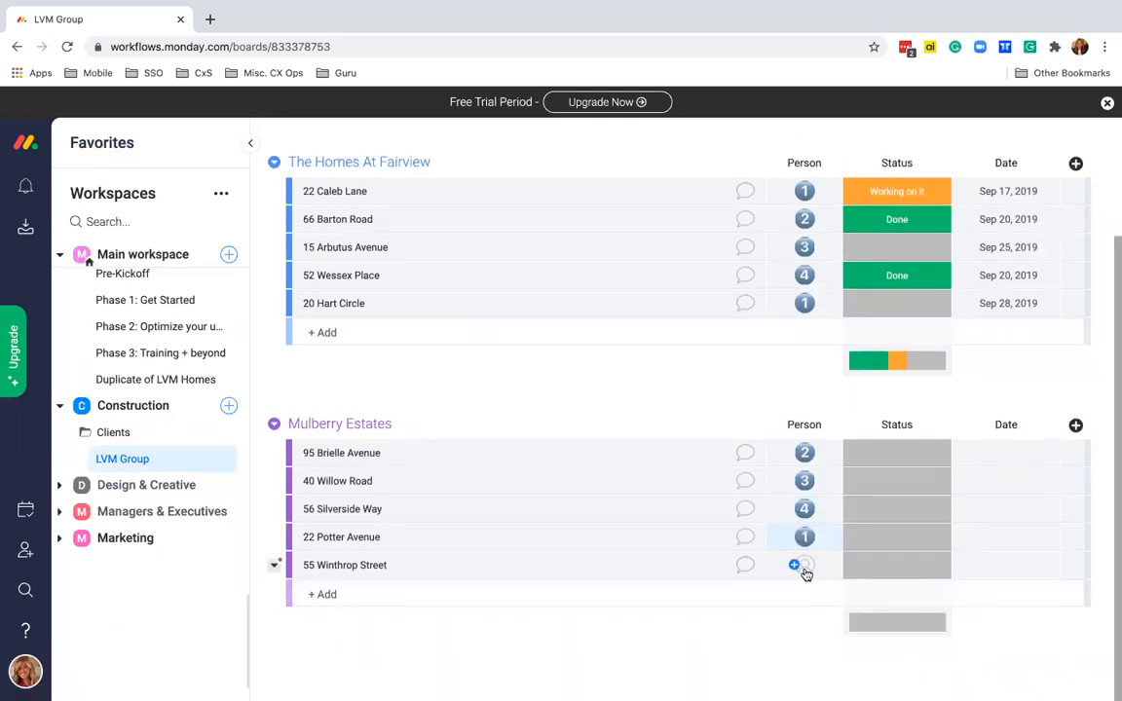
{"action": "left_click", "coordinate": [806, 568]}
{"action": "type", "text": "team"}
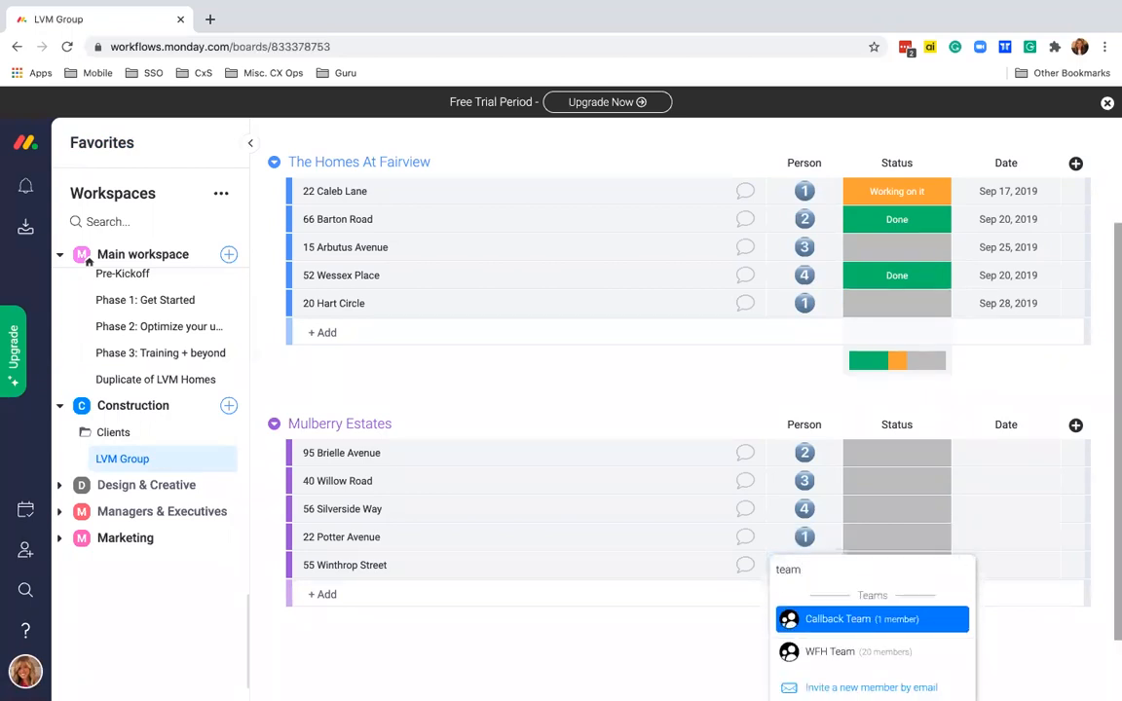
{"action": "type", "text": " 1"}
{"action": "key", "text": "BackSpace"}
{"action": "type", "text": "2"}
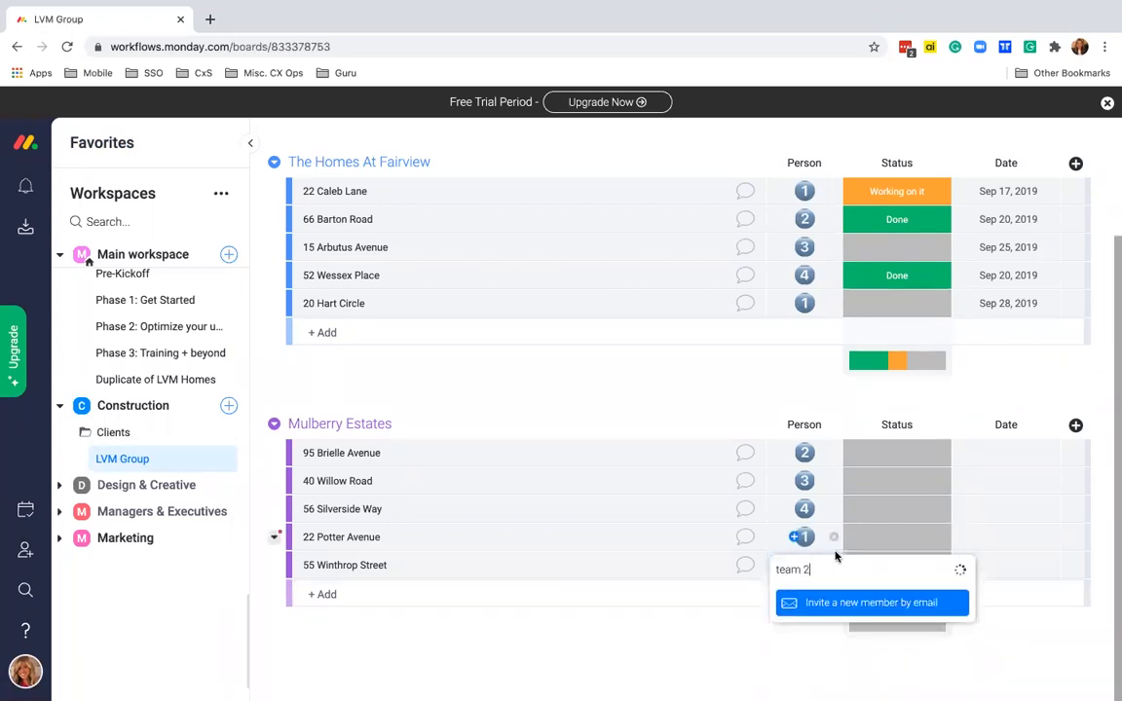
{"action": "left_click", "coordinate": [824, 621]}
{"action": "scroll", "coordinate": [797, 319], "scroll_direction": "up", "scroll_amount": 1}
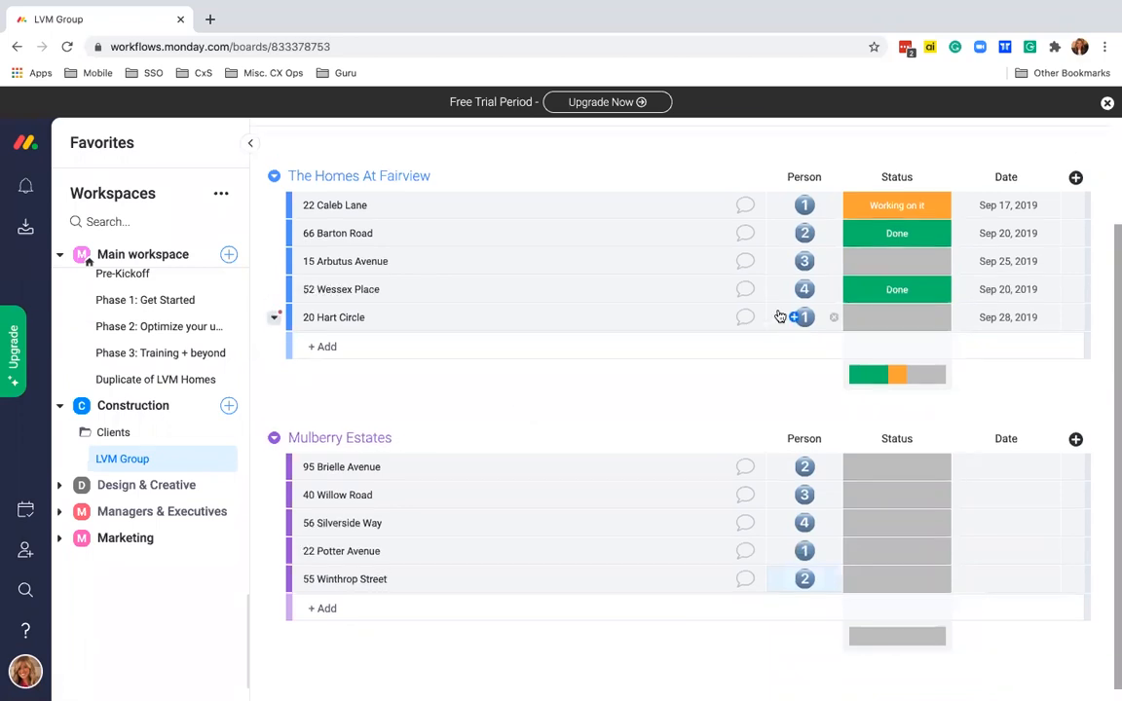
{"action": "left_click", "coordinate": [807, 186]}
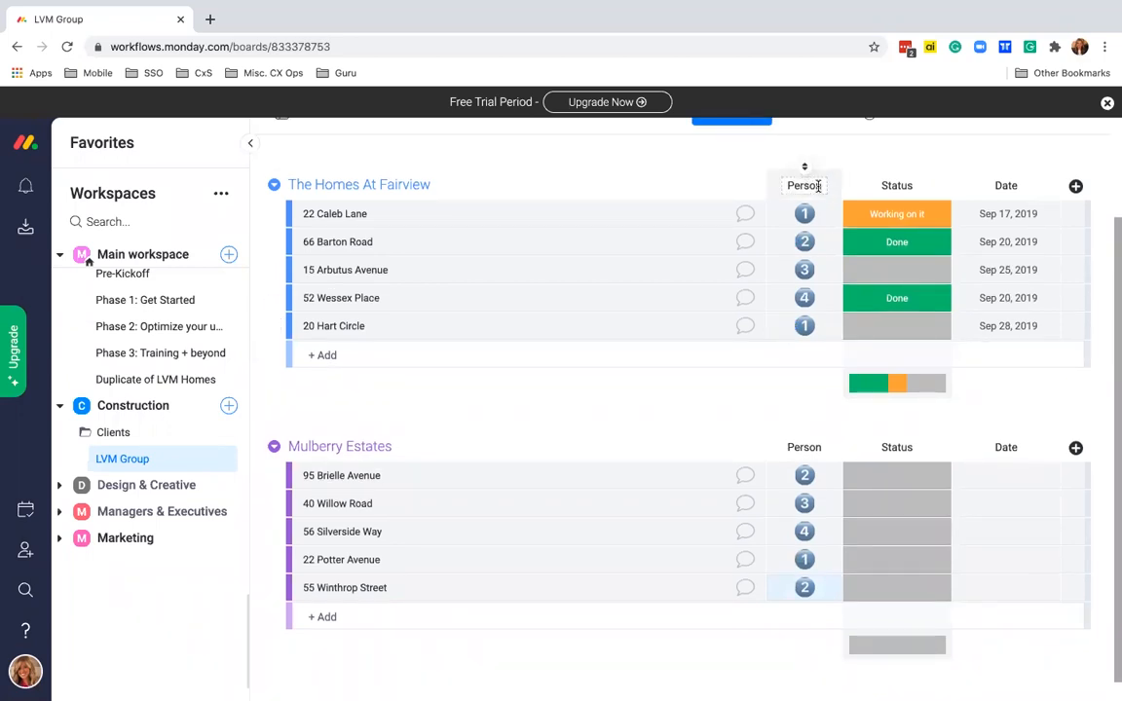
- Retitle the Person column 'Team' and collapse the workspaces sidebar
{"action": "left_click_drag", "start_coordinate": [819, 183], "coordinate": [789, 184]}
{"action": "type", "text": "Team"}
{"action": "left_click", "coordinate": [663, 174]}
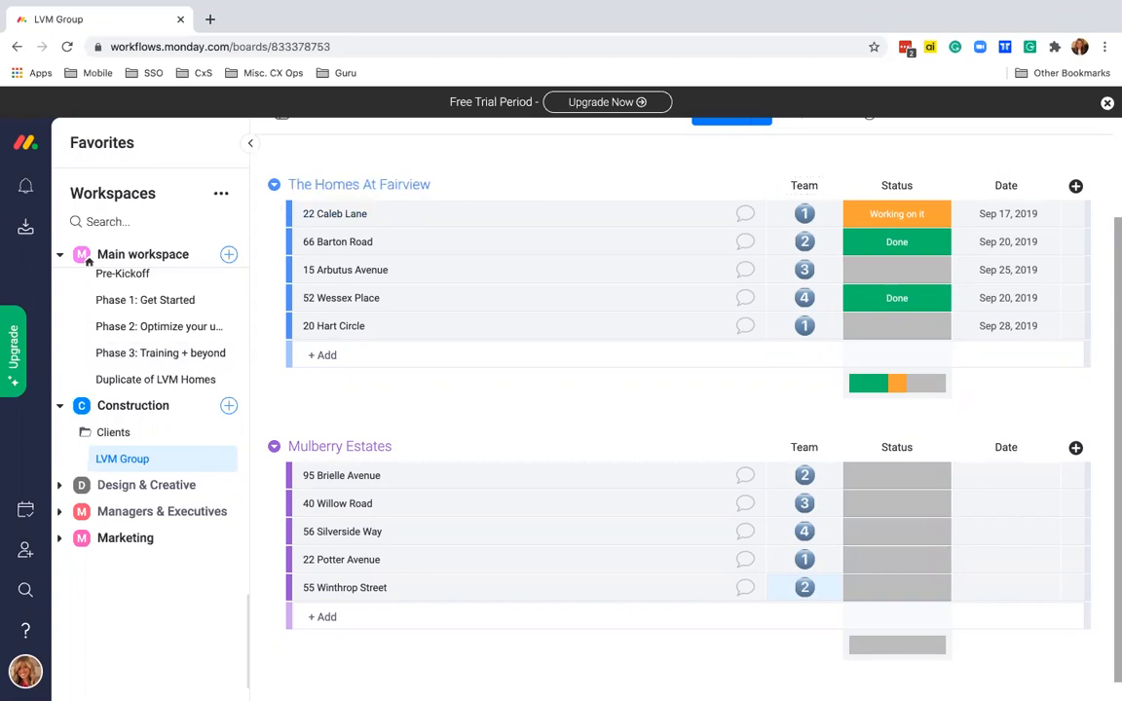
{"action": "left_click", "coordinate": [248, 147]}
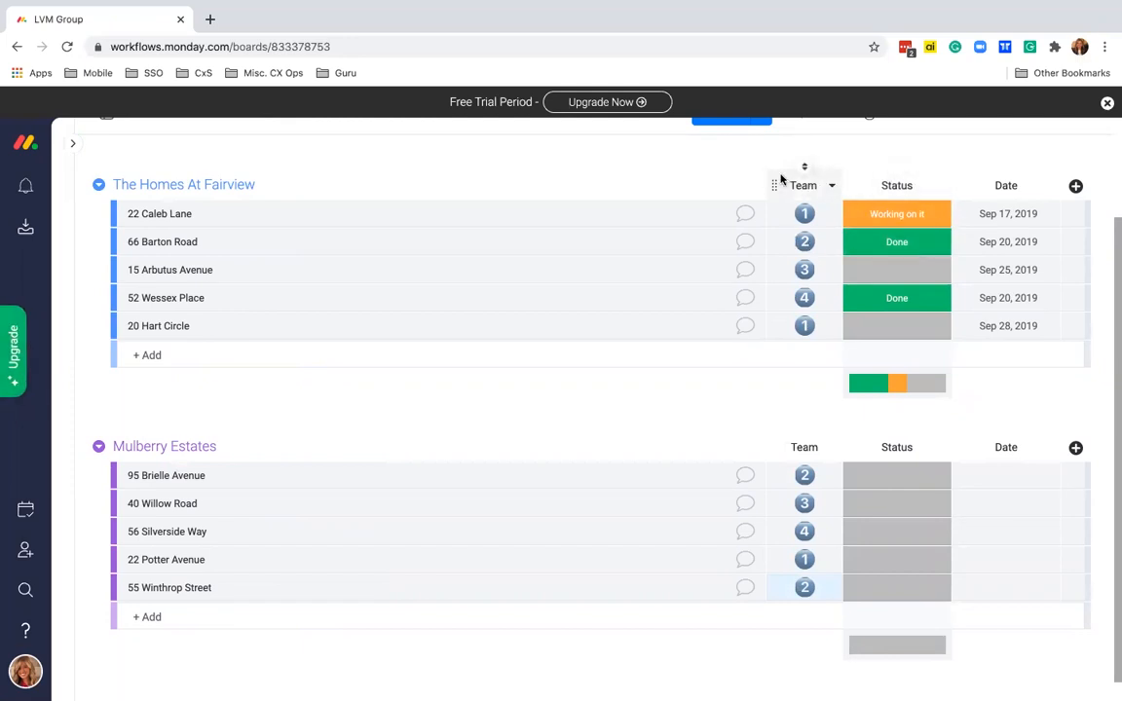
- Add a 'Waiting for Materials' status label and move it to second place
{"action": "left_click", "coordinate": [913, 217]}
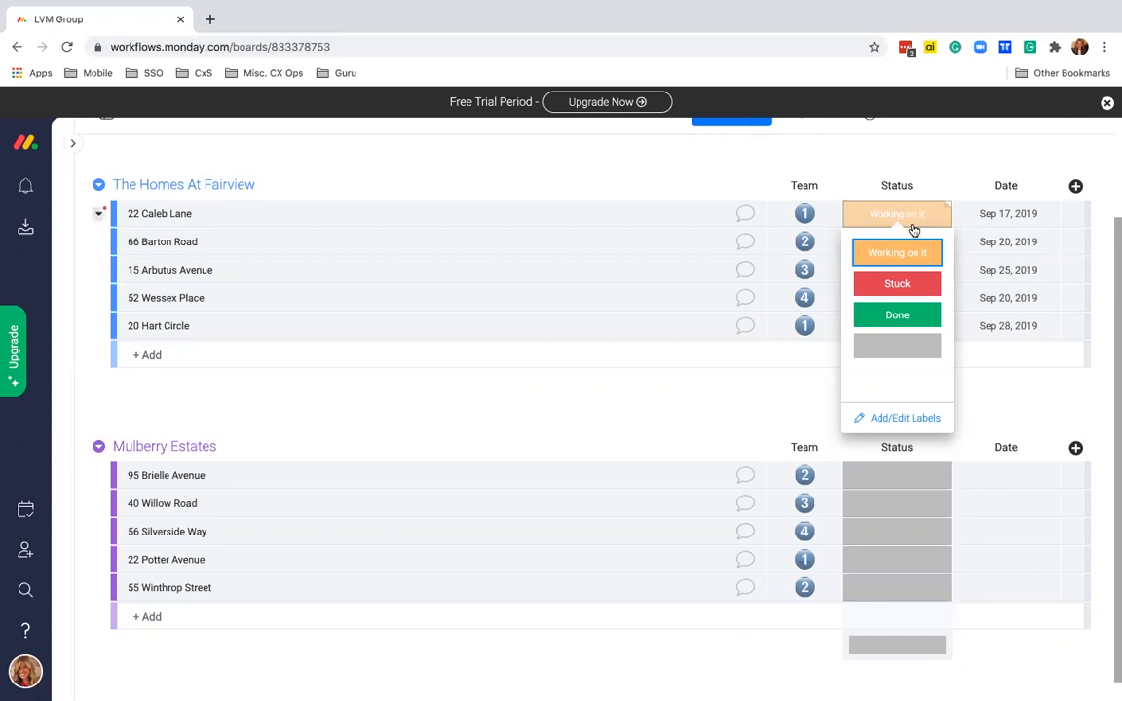
{"action": "left_click", "coordinate": [895, 419]}
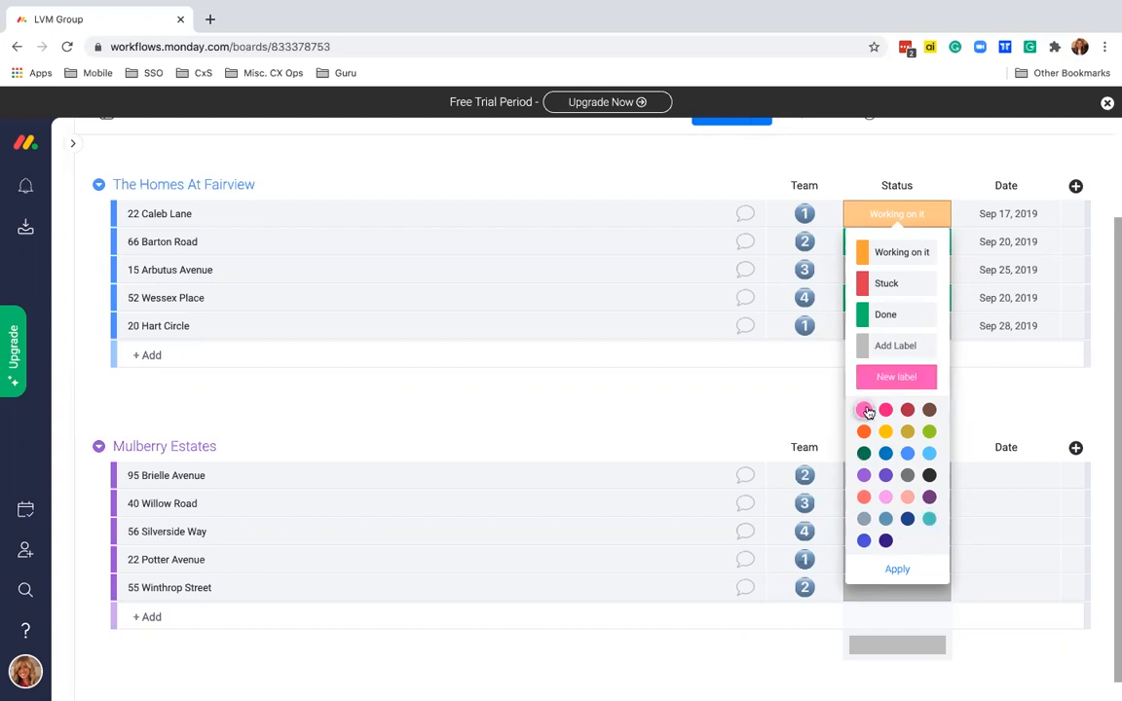
{"action": "type", "text": "Waitin"}
{"action": "type", "text": "g f"}
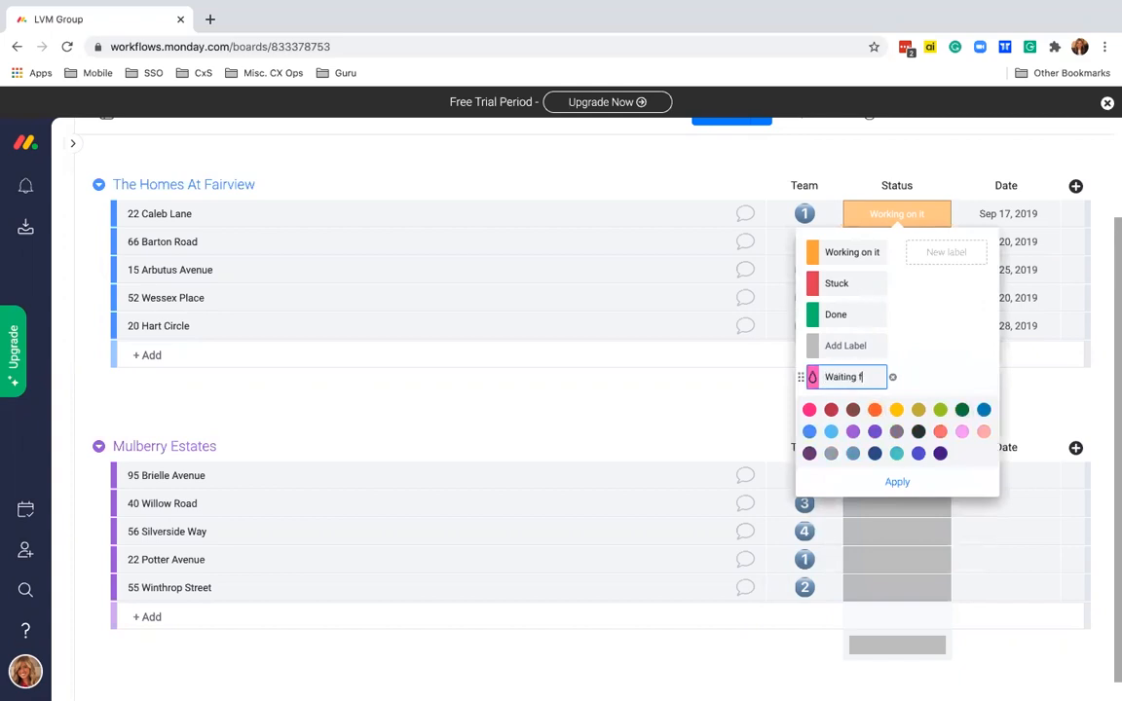
{"action": "type", "text": "or Materials"}
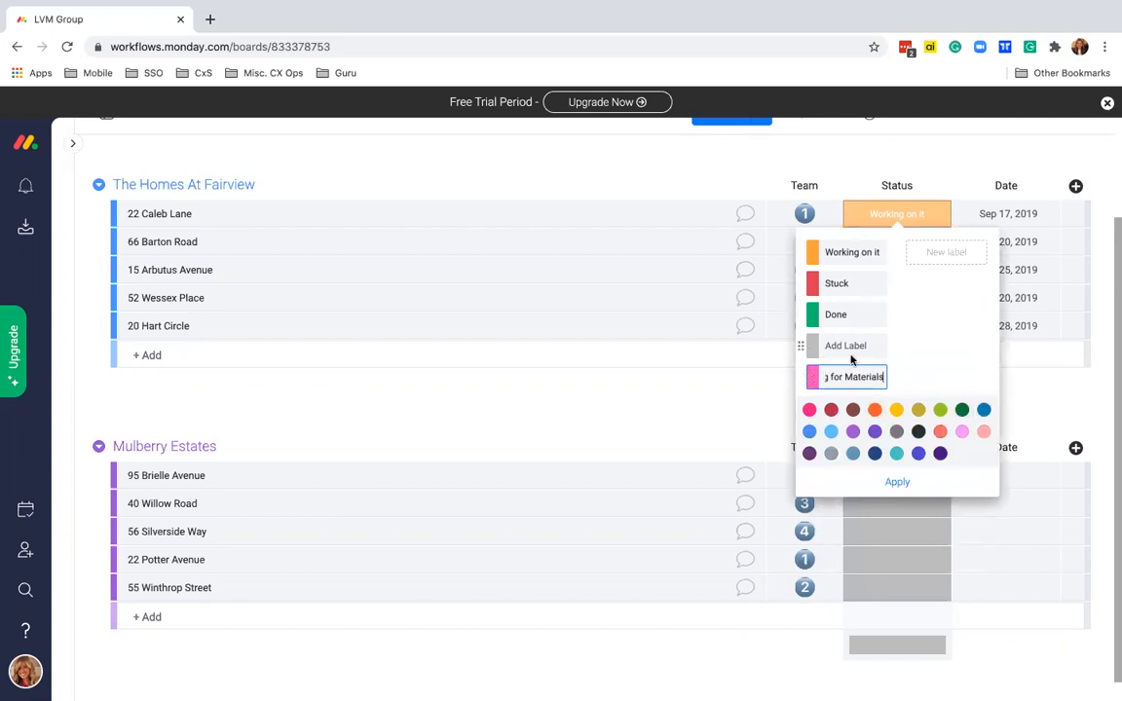
{"action": "left_click_drag", "start_coordinate": [798, 375], "coordinate": [797, 281]}
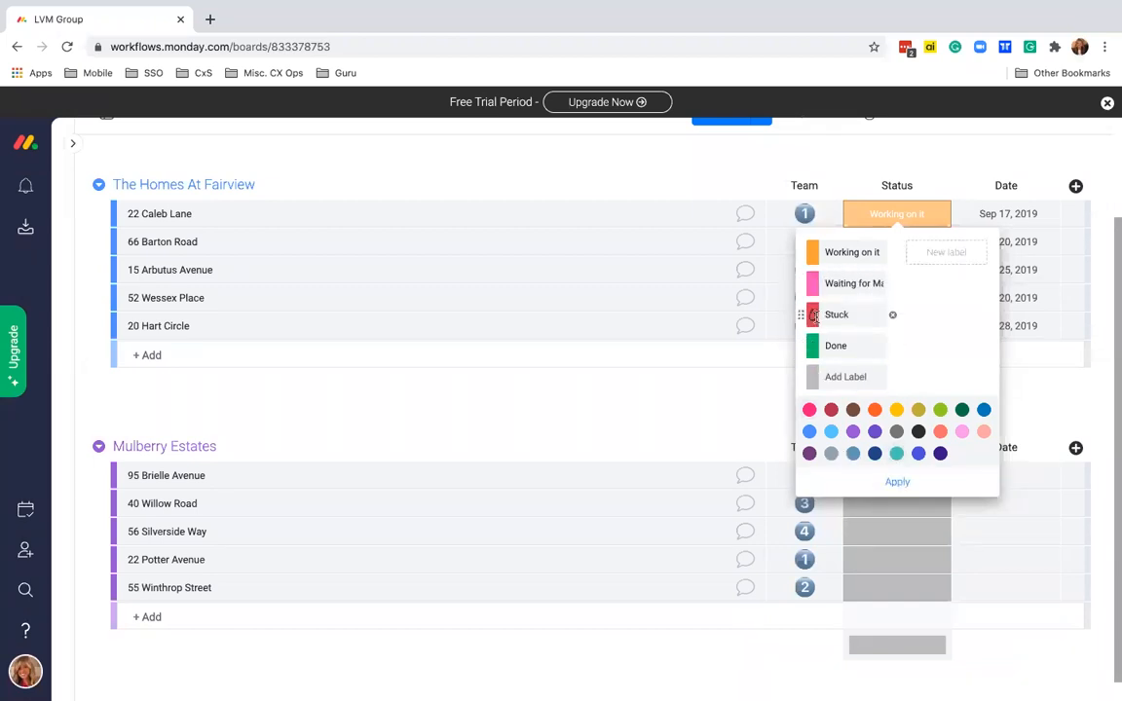
- Recolour the Working on it label light blue and apply the label changes
{"action": "left_click", "coordinate": [814, 256]}
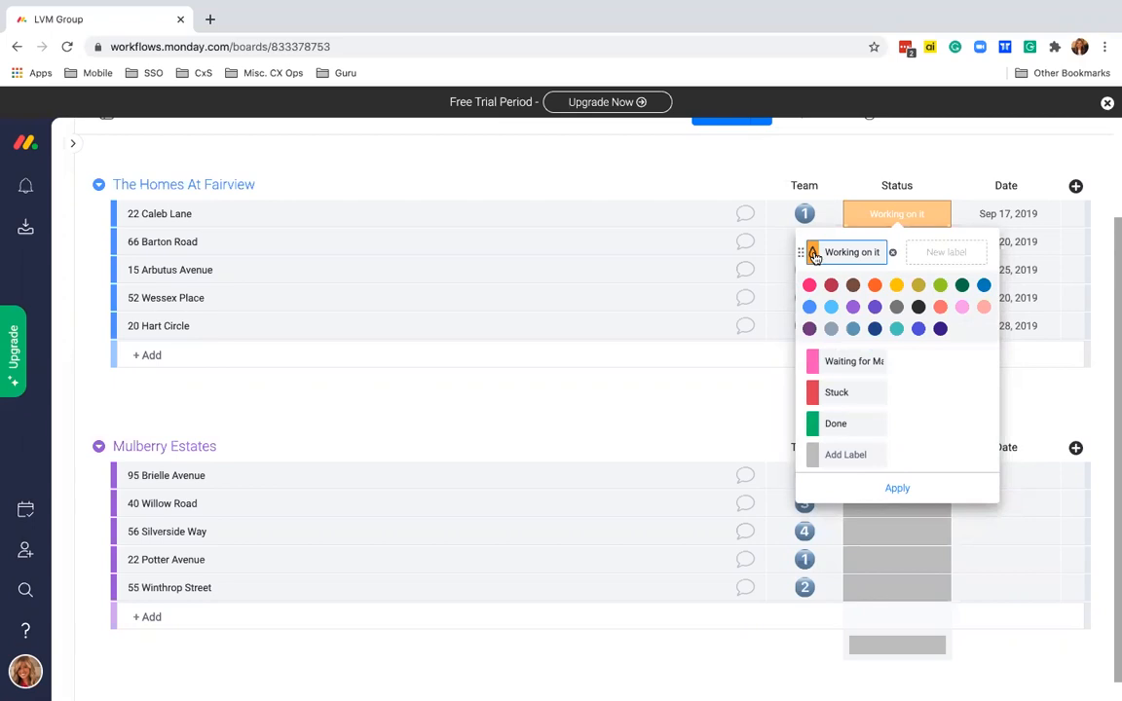
{"action": "left_click", "coordinate": [832, 309]}
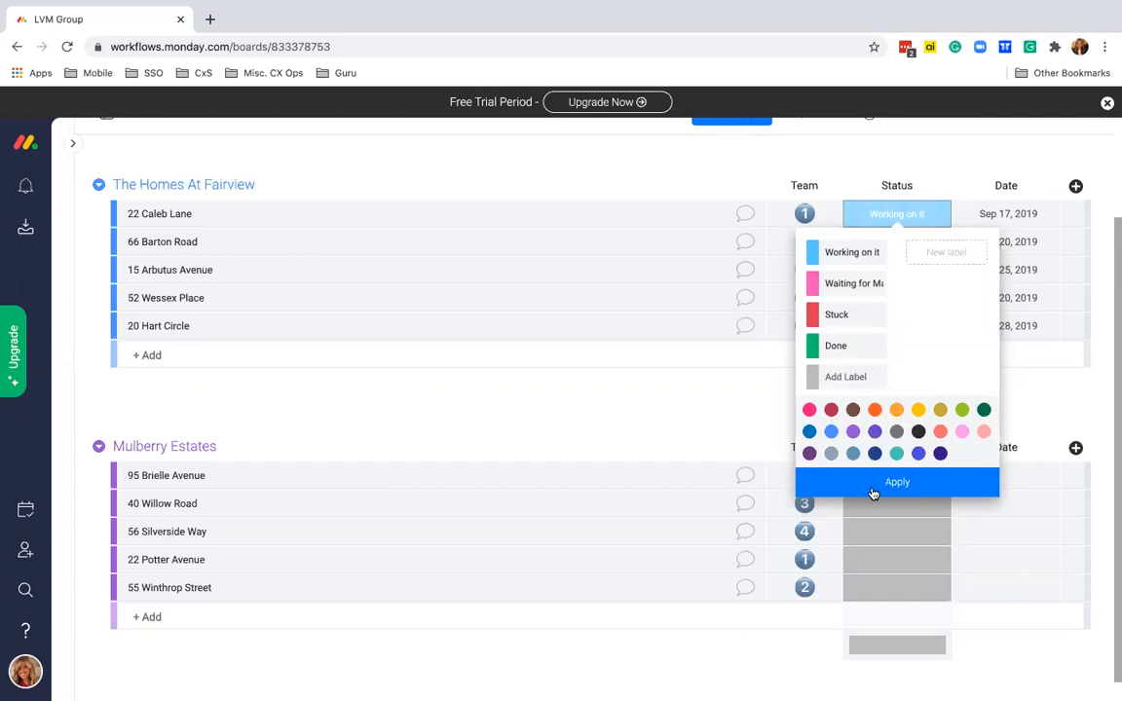
{"action": "left_click", "coordinate": [874, 493]}
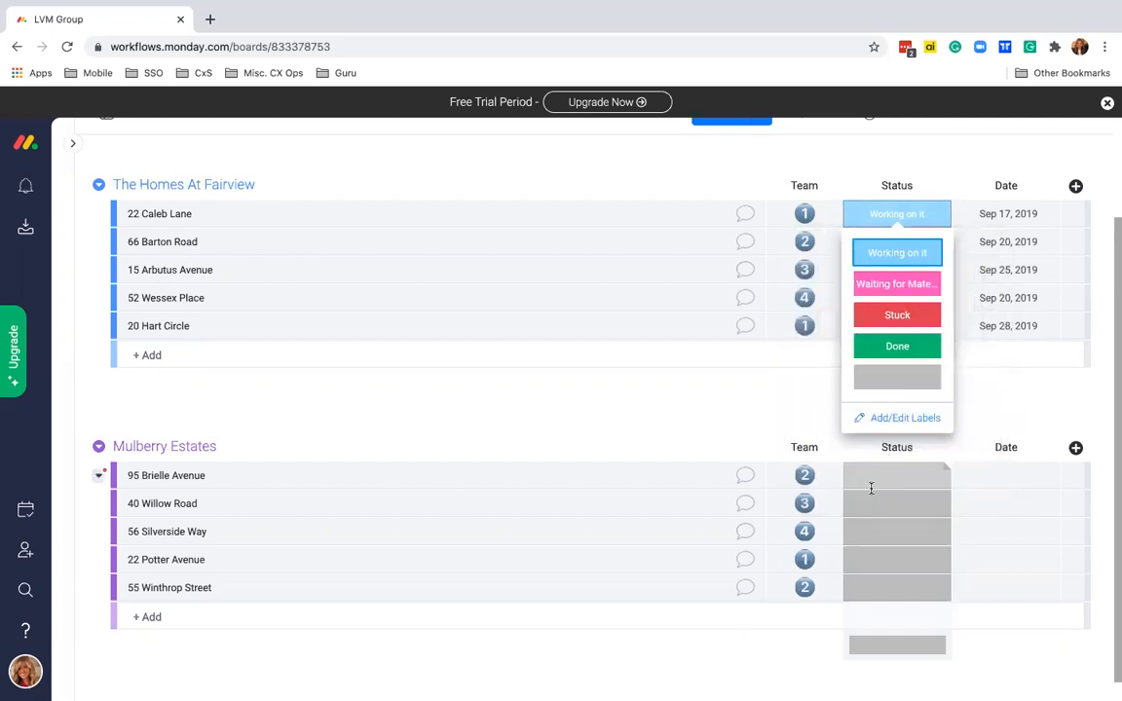
{"action": "left_click", "coordinate": [803, 382]}
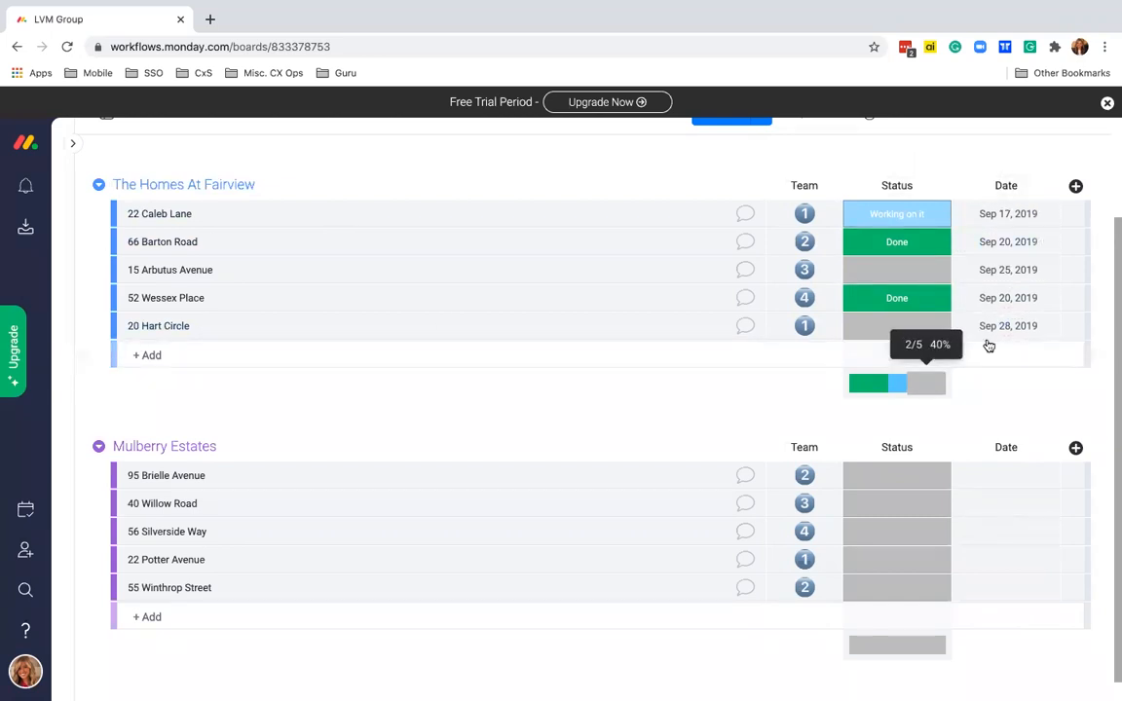
{"action": "left_click", "coordinate": [1008, 214]}
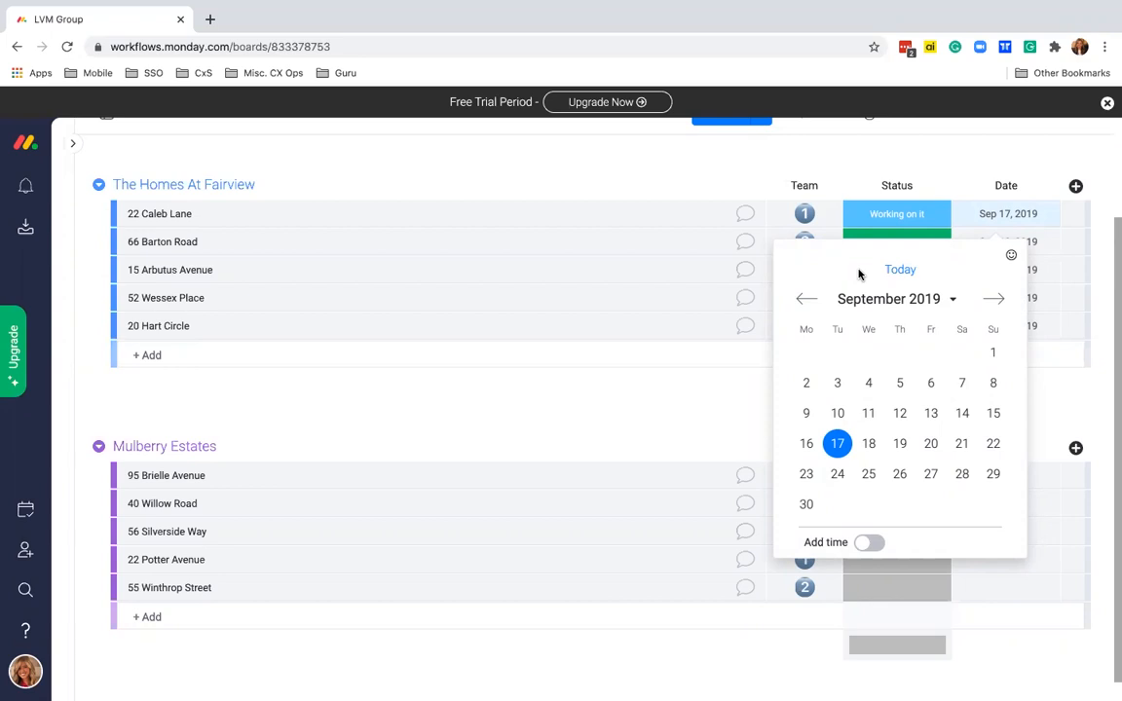
{"action": "left_click", "coordinate": [898, 269]}
{"action": "left_click", "coordinate": [998, 220]}
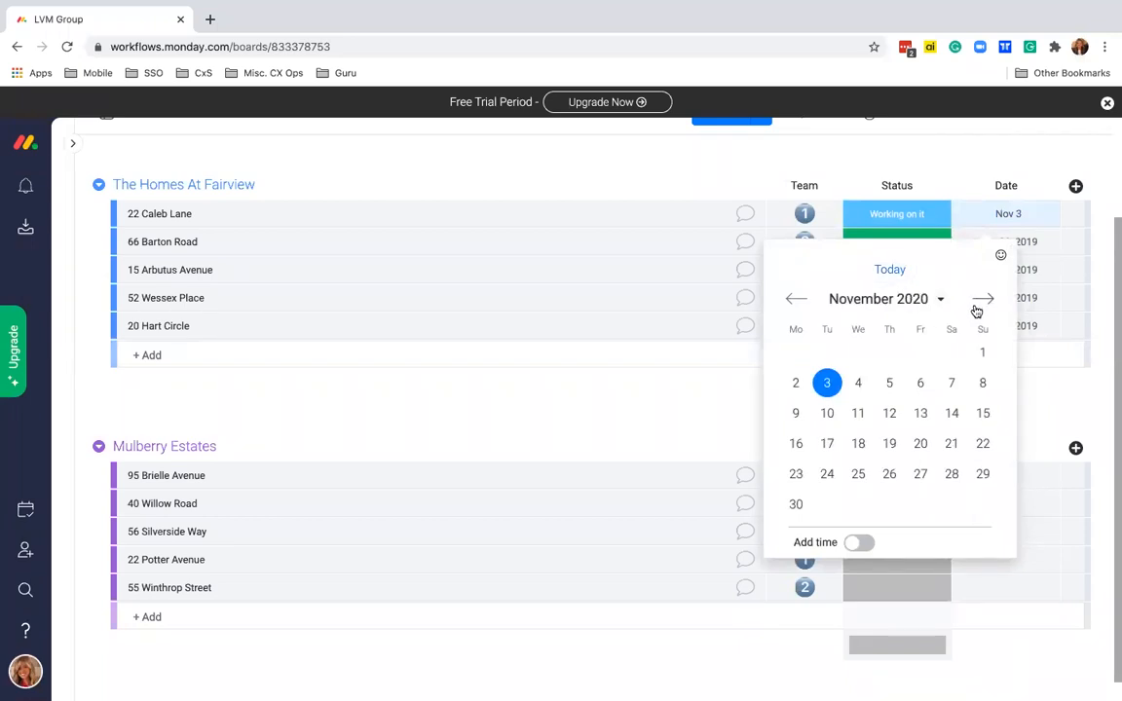
{"action": "left_click", "coordinate": [949, 473]}
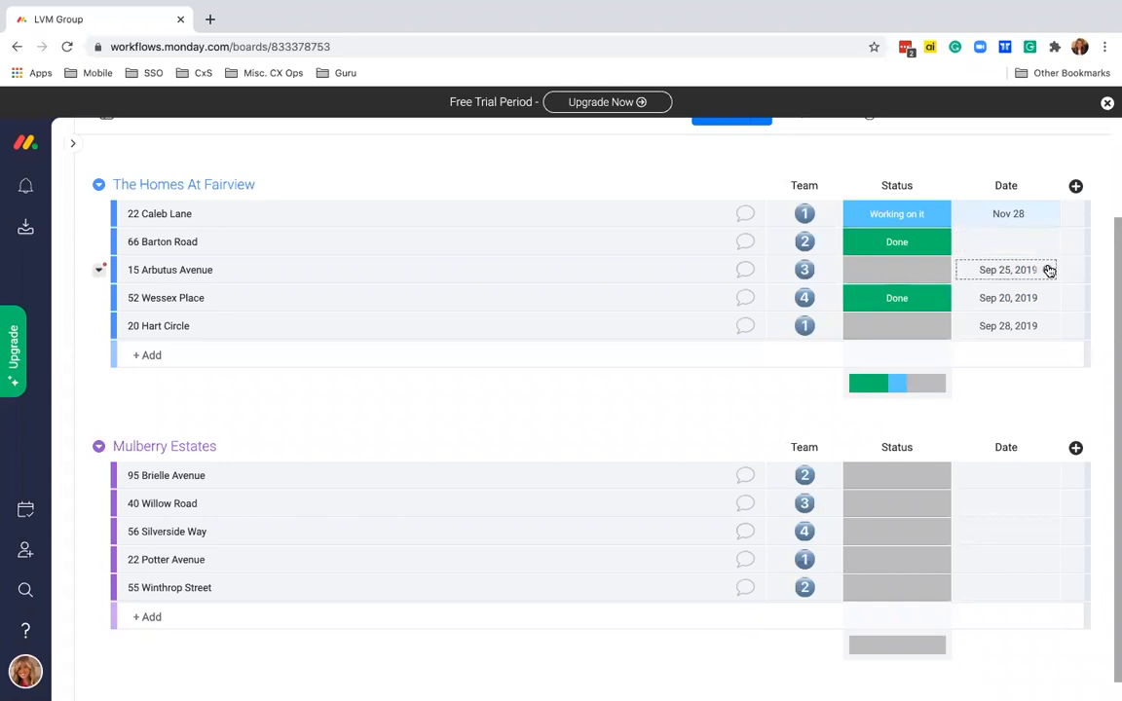
{"action": "left_click", "coordinate": [1015, 246]}
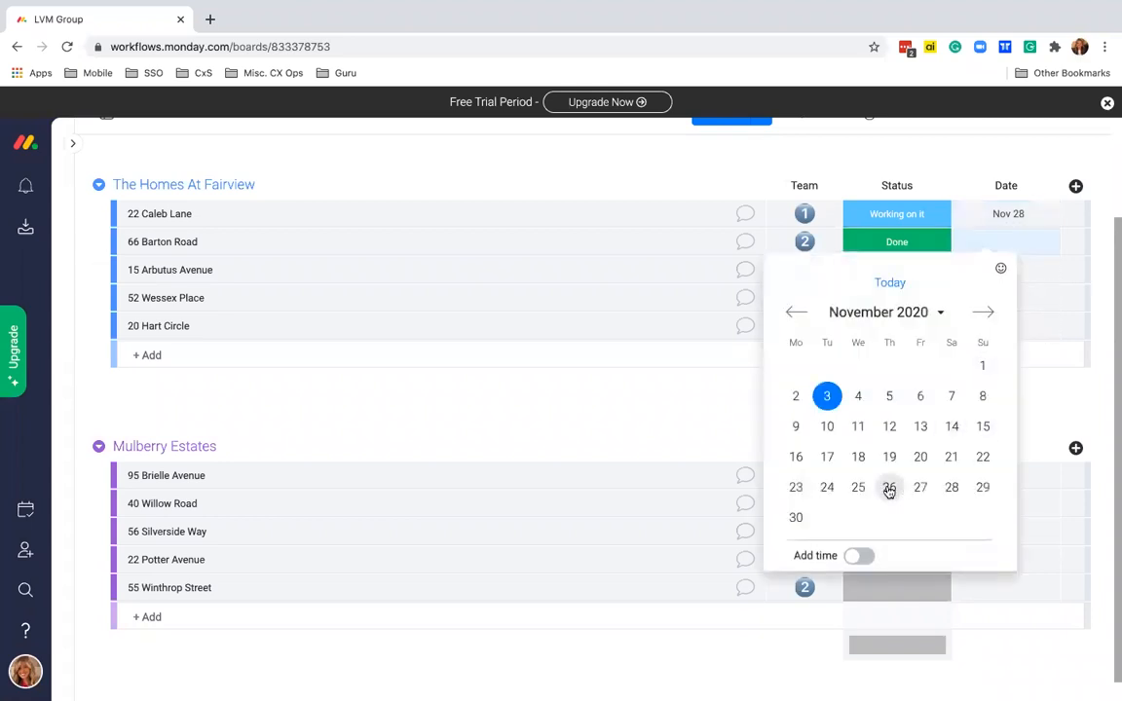
{"action": "left_click", "coordinate": [889, 487]}
{"action": "left_click", "coordinate": [960, 272]}
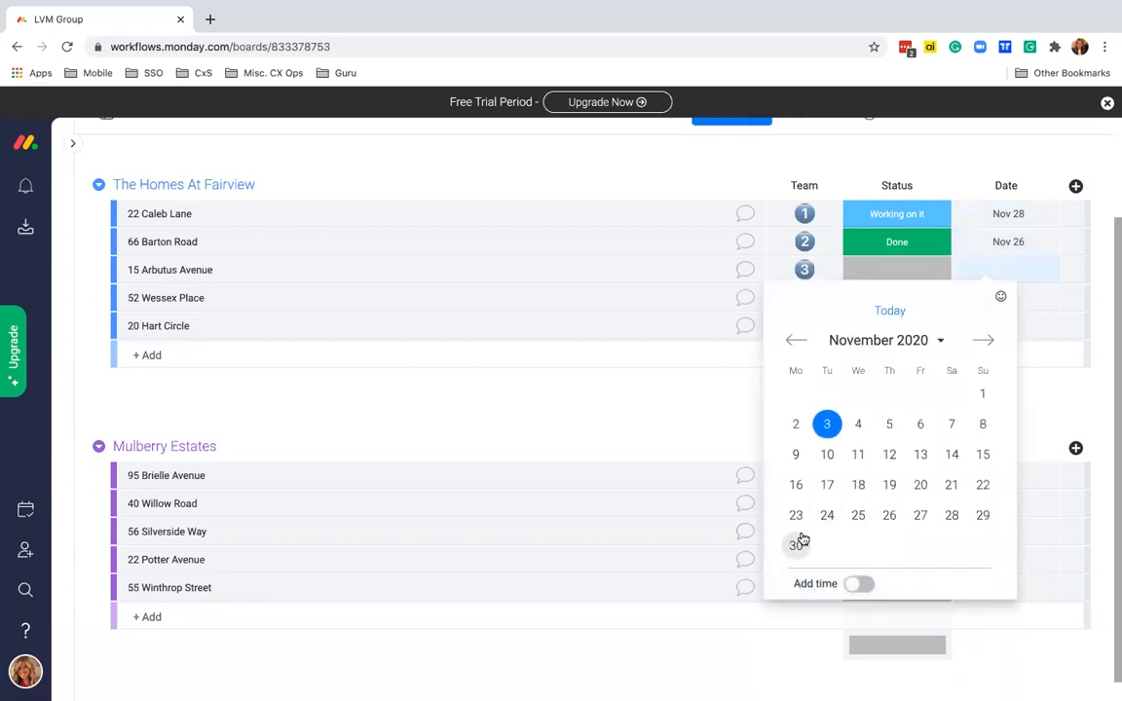
{"action": "left_click", "coordinate": [796, 543]}
{"action": "left_click", "coordinate": [1006, 300]}
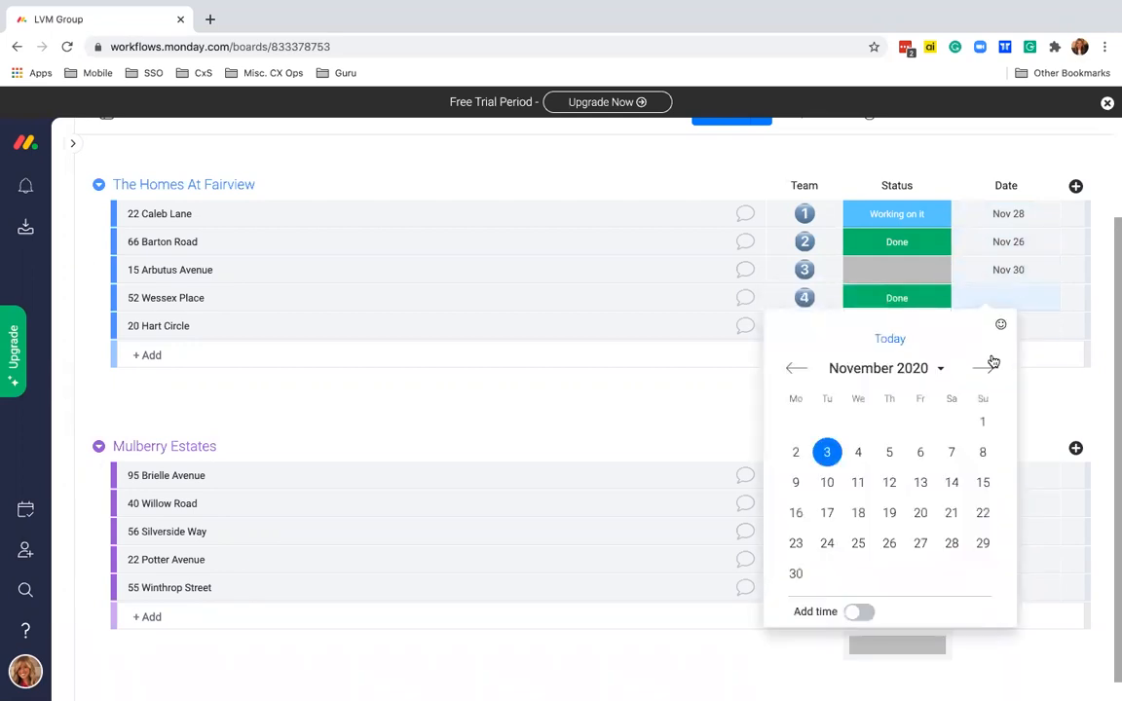
{"action": "left_click", "coordinate": [986, 367]}
{"action": "left_click", "coordinate": [889, 453]}
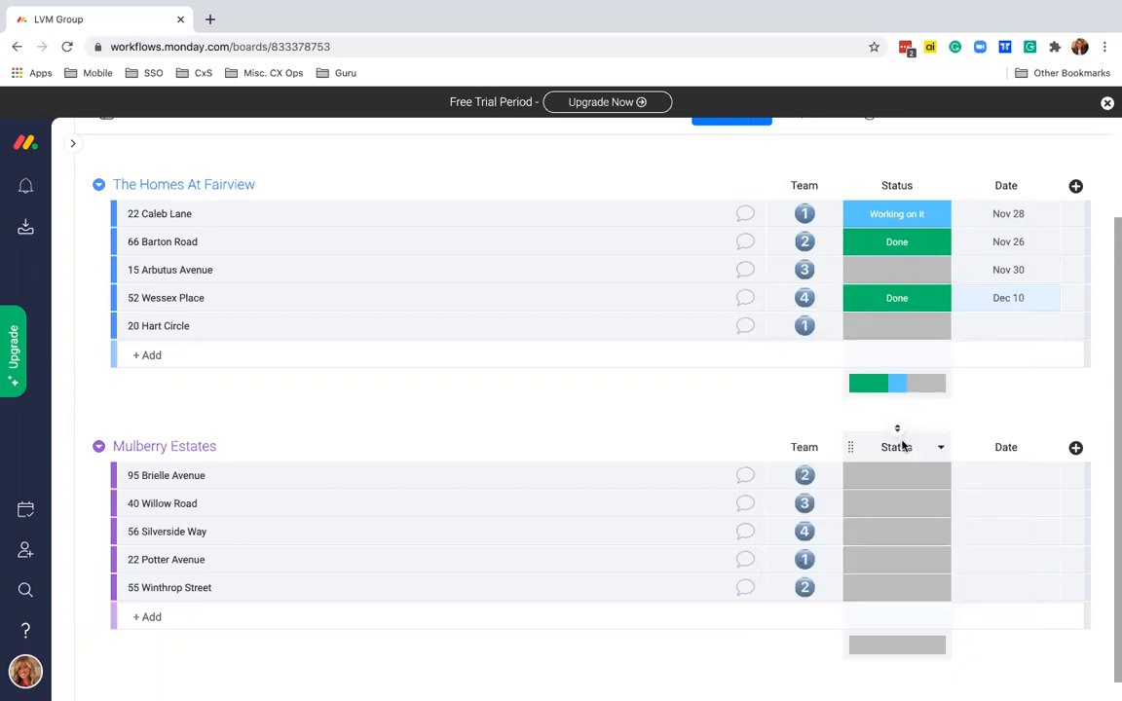
{"action": "left_click", "coordinate": [1007, 325]}
{"action": "left_click", "coordinate": [983, 396]}
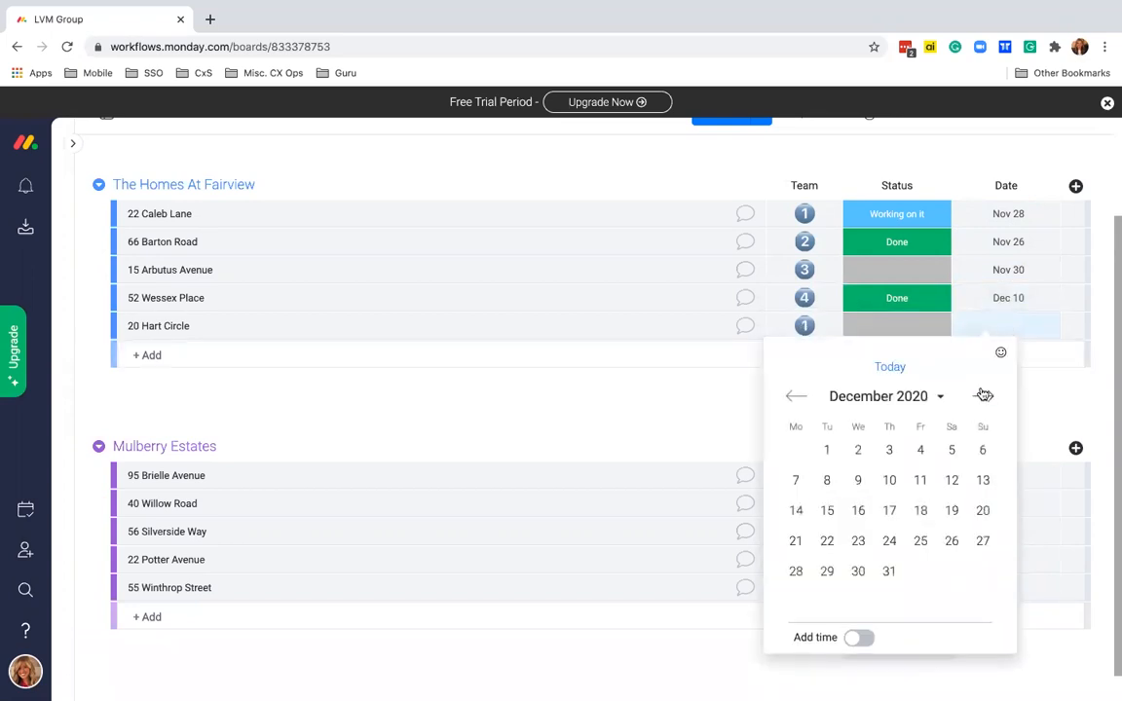
{"action": "left_click", "coordinate": [827, 571]}
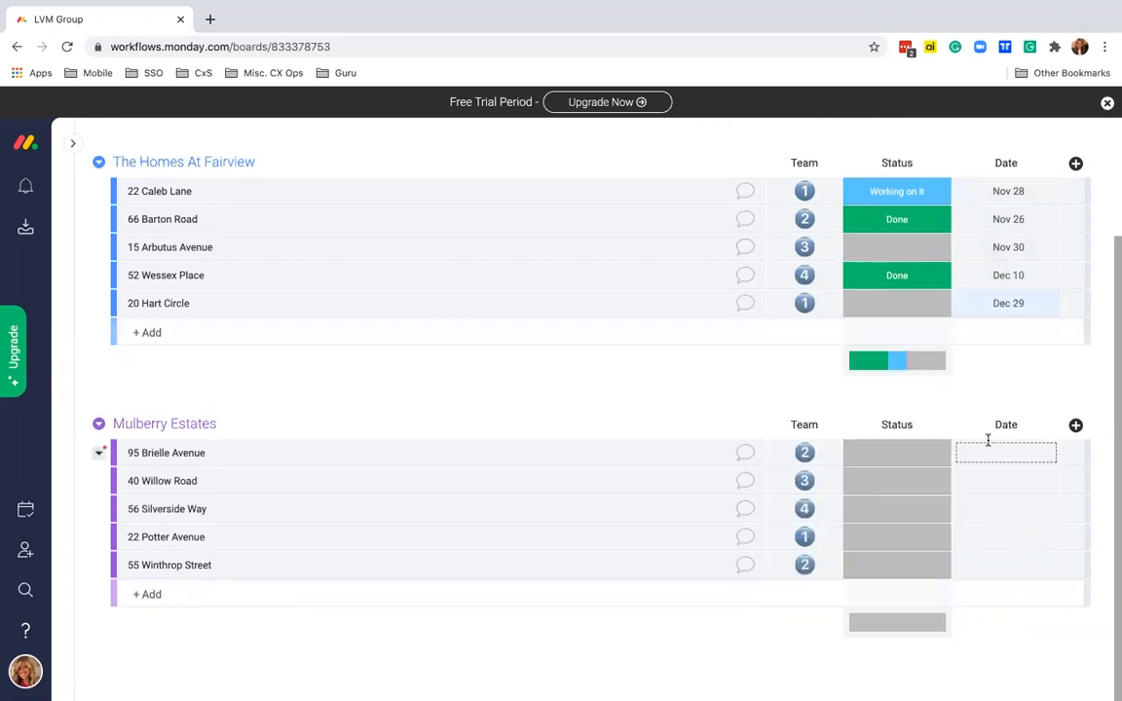
{"action": "left_click", "coordinate": [987, 445]}
{"action": "left_click", "coordinate": [984, 369]}
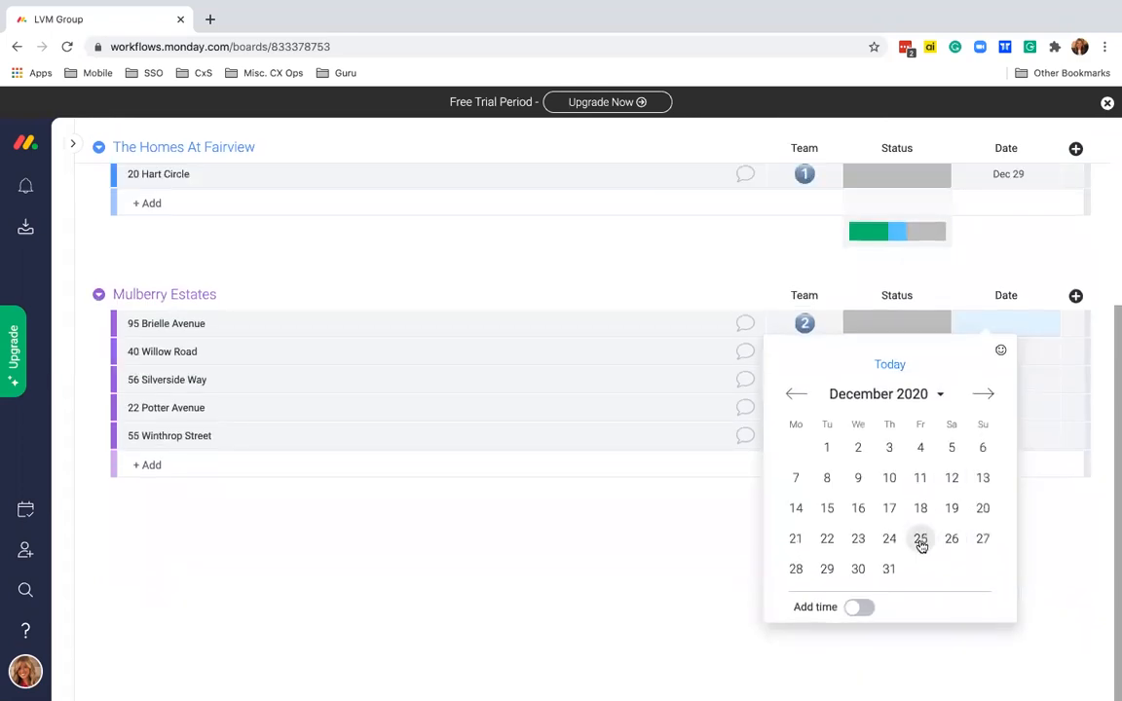
{"action": "left_click", "coordinate": [921, 542]}
{"action": "left_click", "coordinate": [1044, 455]}
{"action": "left_click", "coordinate": [1020, 453]}
{"action": "left_click", "coordinate": [983, 366]}
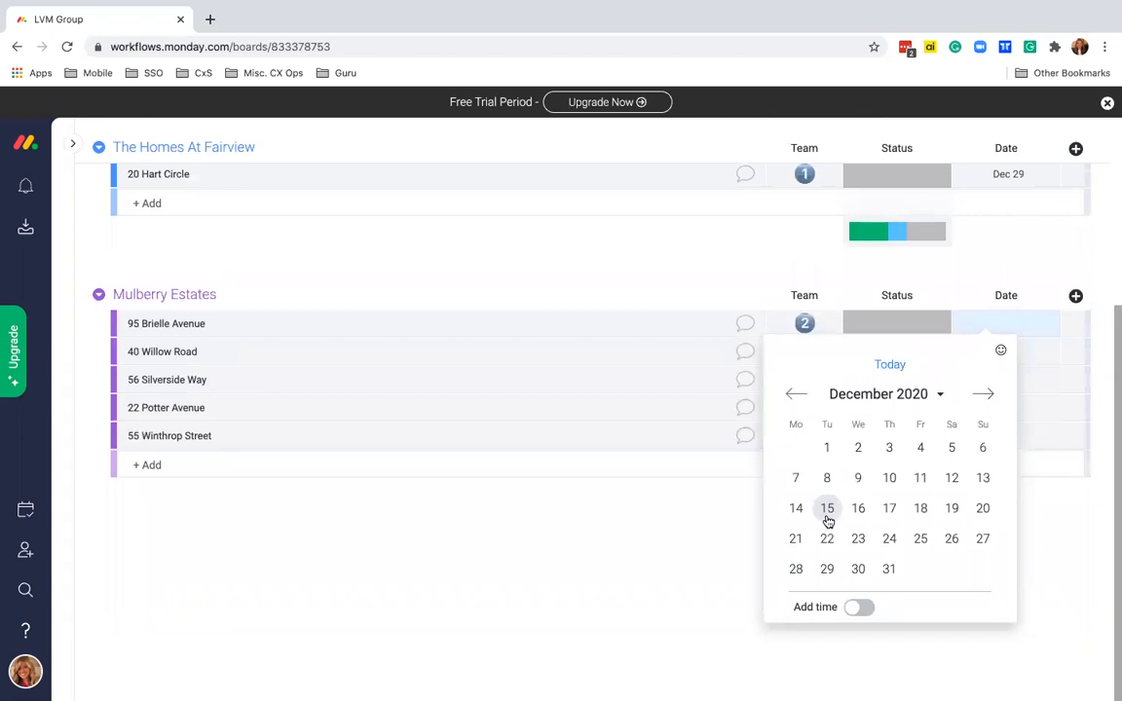
{"action": "left_click", "coordinate": [828, 510]}
{"action": "left_click", "coordinate": [998, 491]}
{"action": "left_click", "coordinate": [983, 364]}
{"action": "left_click", "coordinate": [923, 508]}
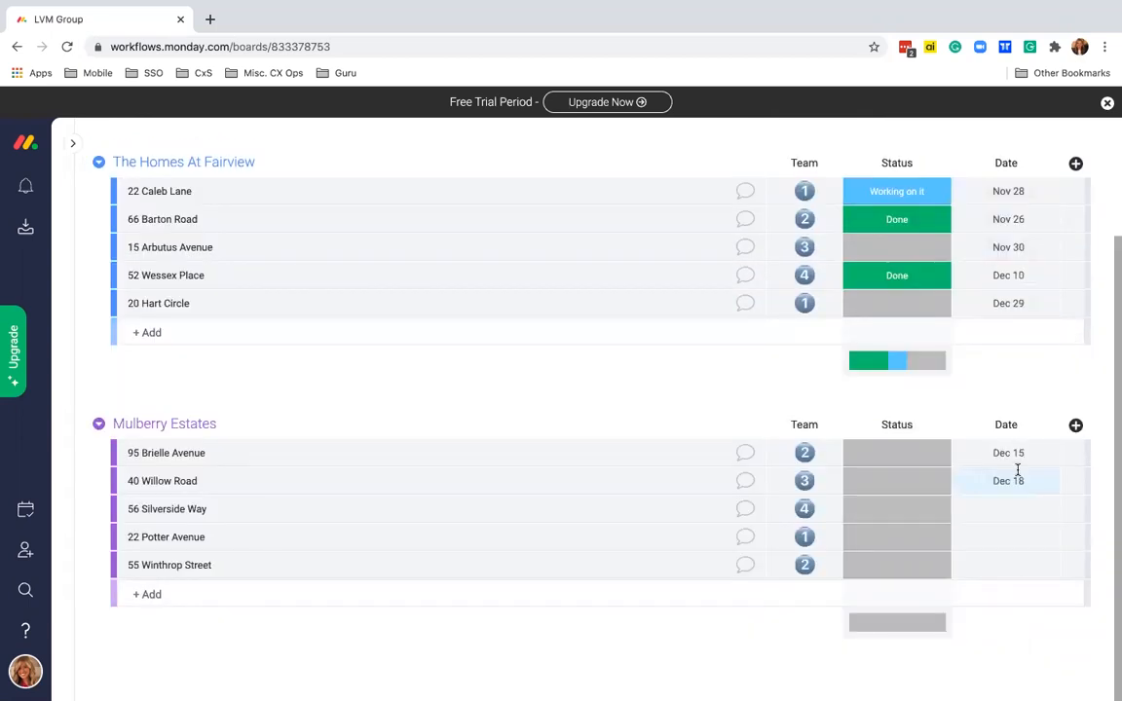
{"action": "left_click", "coordinate": [1009, 510]}
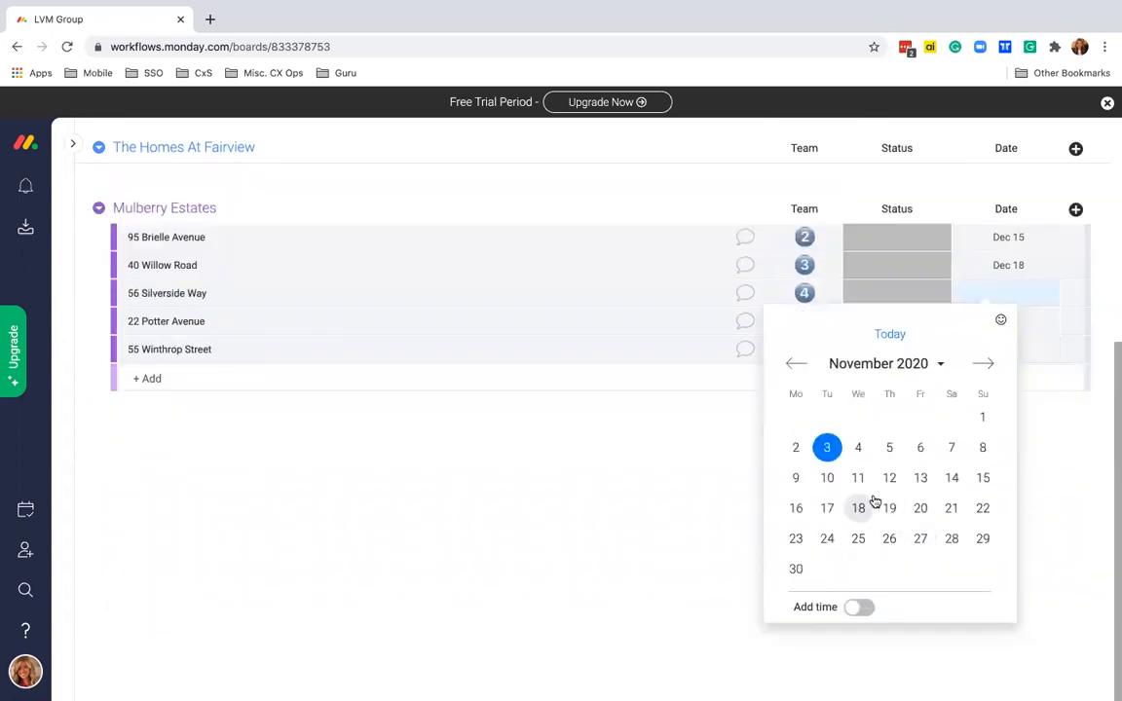
{"action": "left_click", "coordinate": [858, 508]}
{"action": "left_click", "coordinate": [994, 537]}
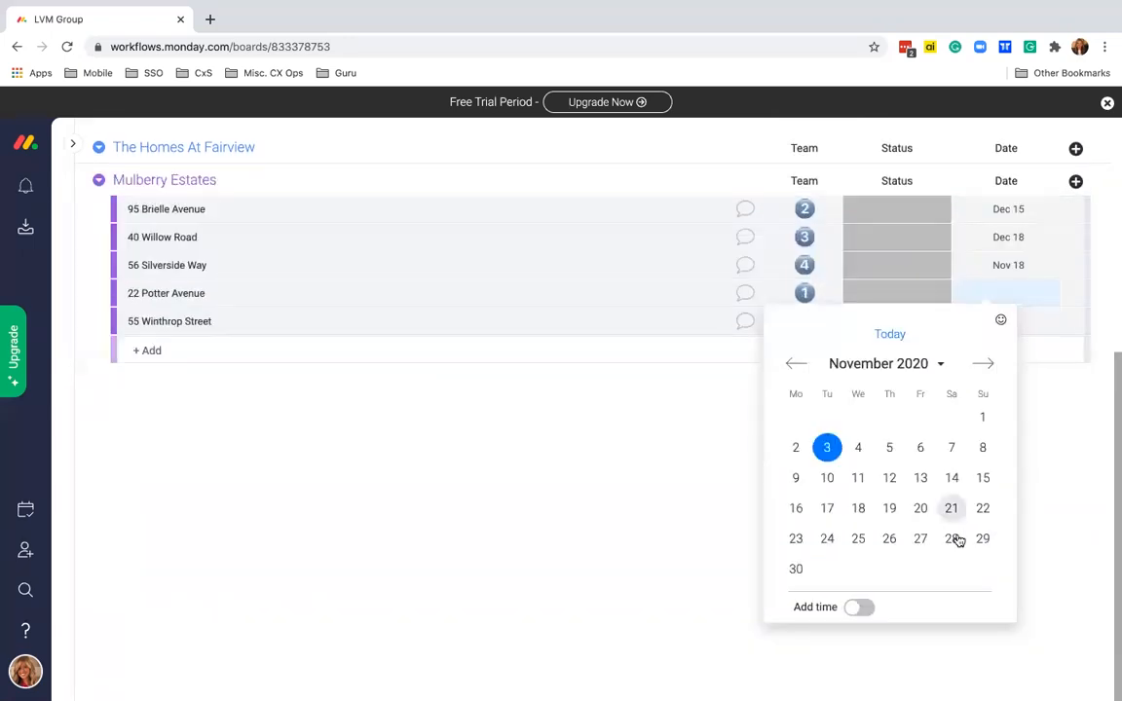
{"action": "left_click", "coordinate": [951, 476]}
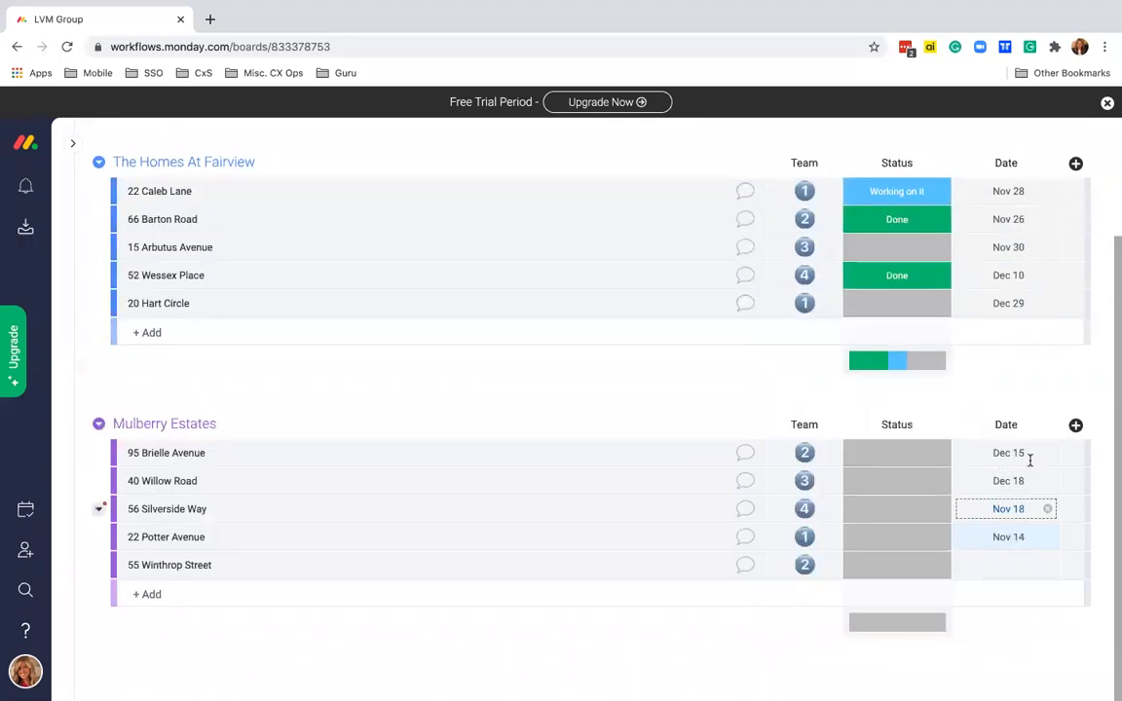
{"action": "left_click", "coordinate": [983, 570]}
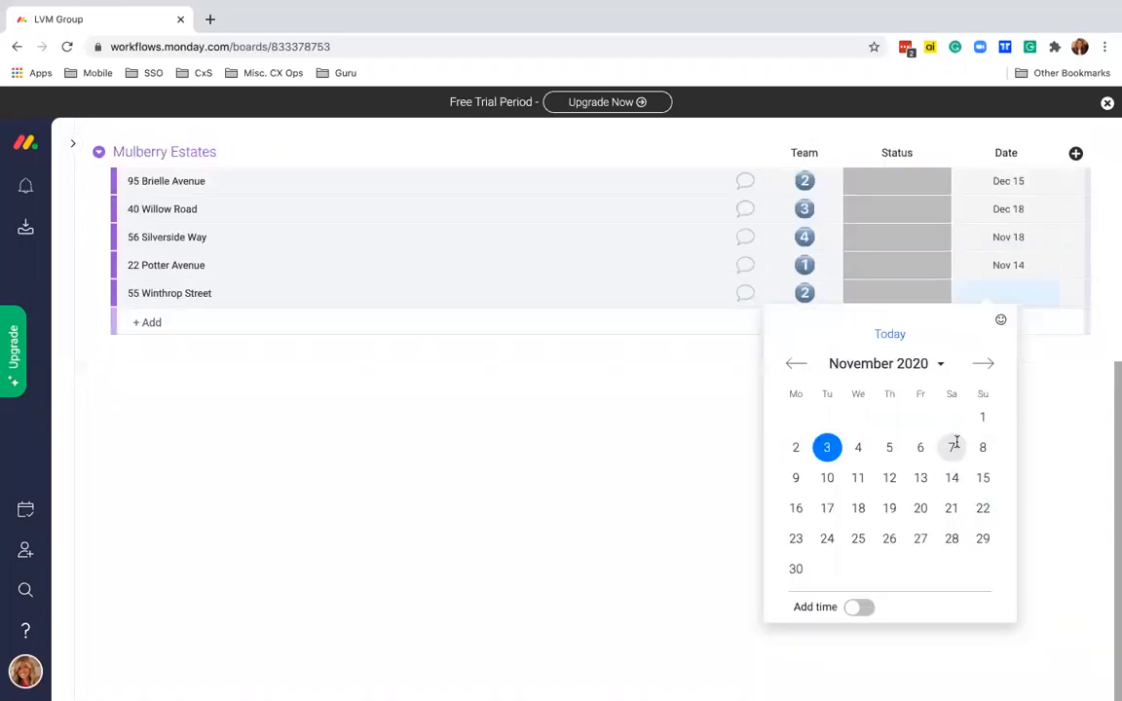
{"action": "left_click", "coordinate": [955, 447]}
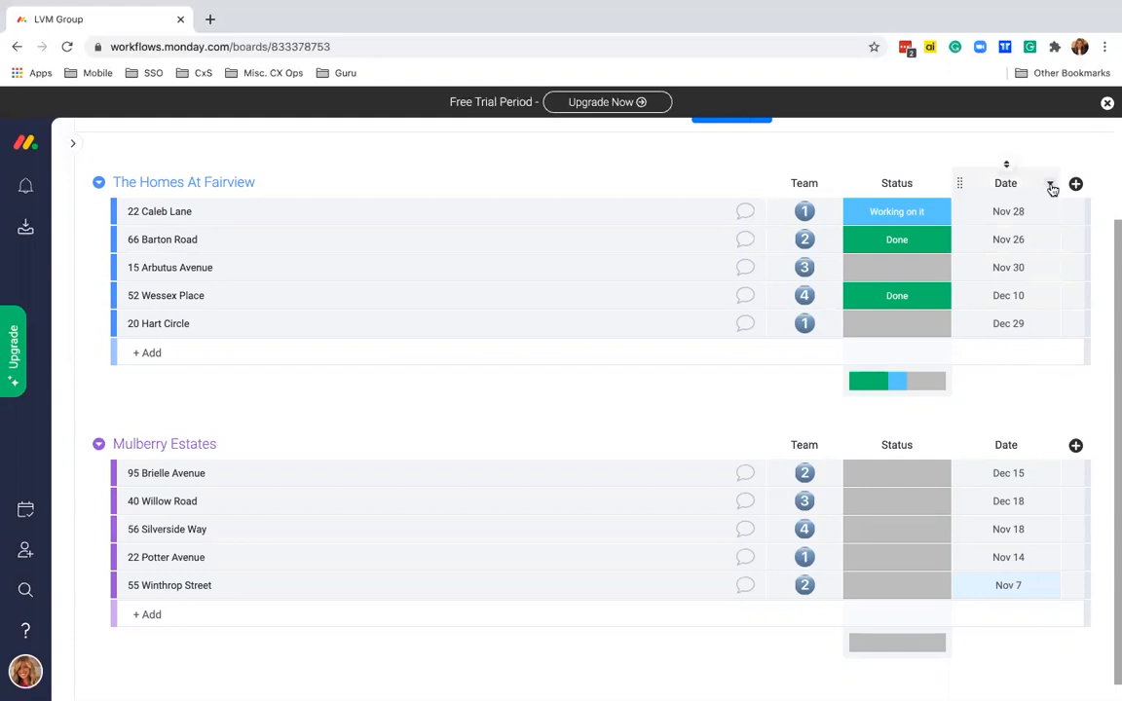
- Set the Date column as a deadline linked to Status, leaving the person column unset
{"action": "left_click", "coordinate": [1051, 185]}
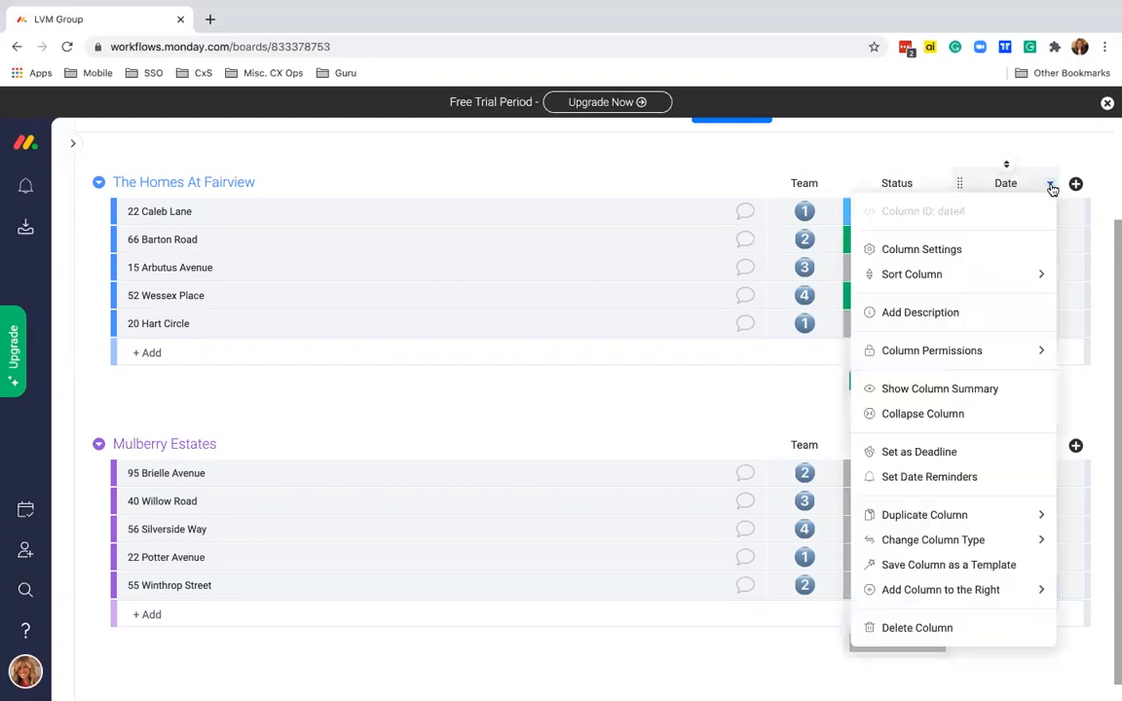
{"action": "left_click", "coordinate": [943, 458]}
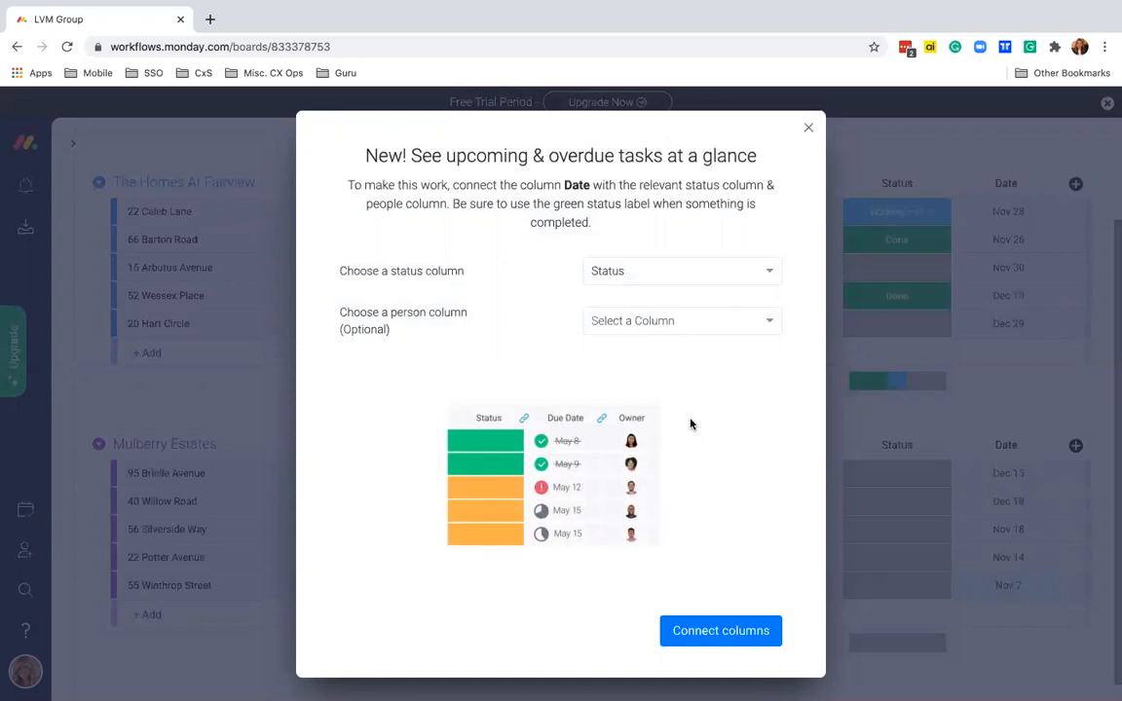
{"action": "left_click", "coordinate": [640, 279]}
{"action": "left_click", "coordinate": [628, 299]}
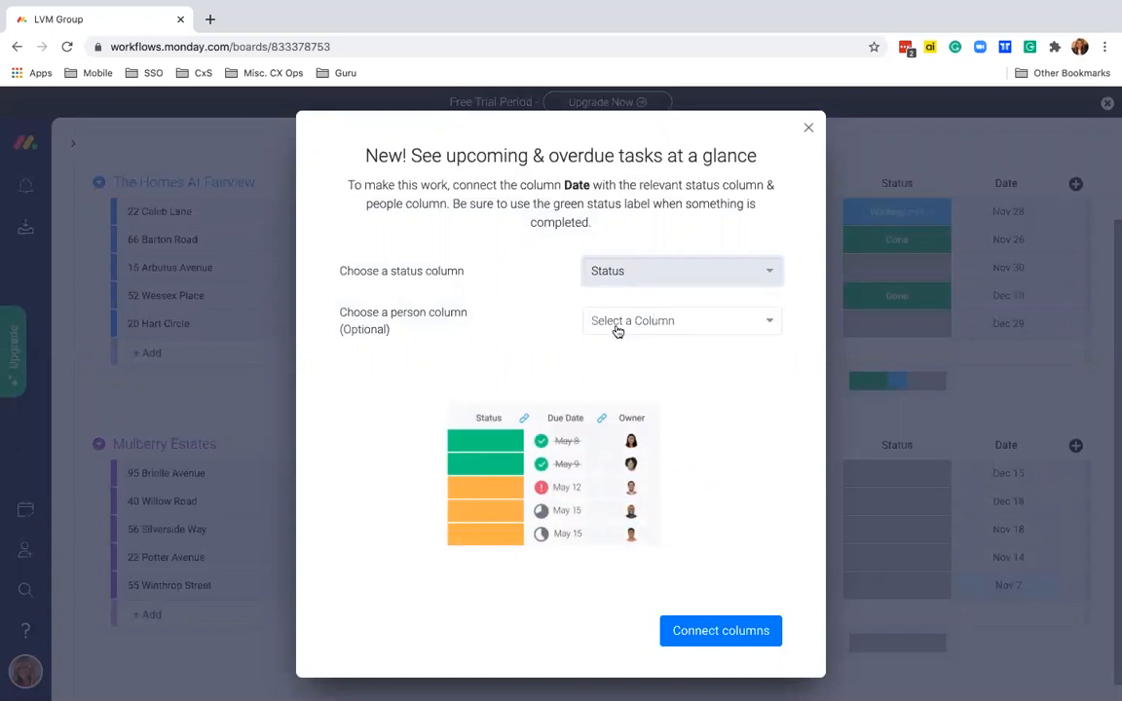
{"action": "left_click", "coordinate": [617, 331]}
{"action": "left_click", "coordinate": [528, 356]}
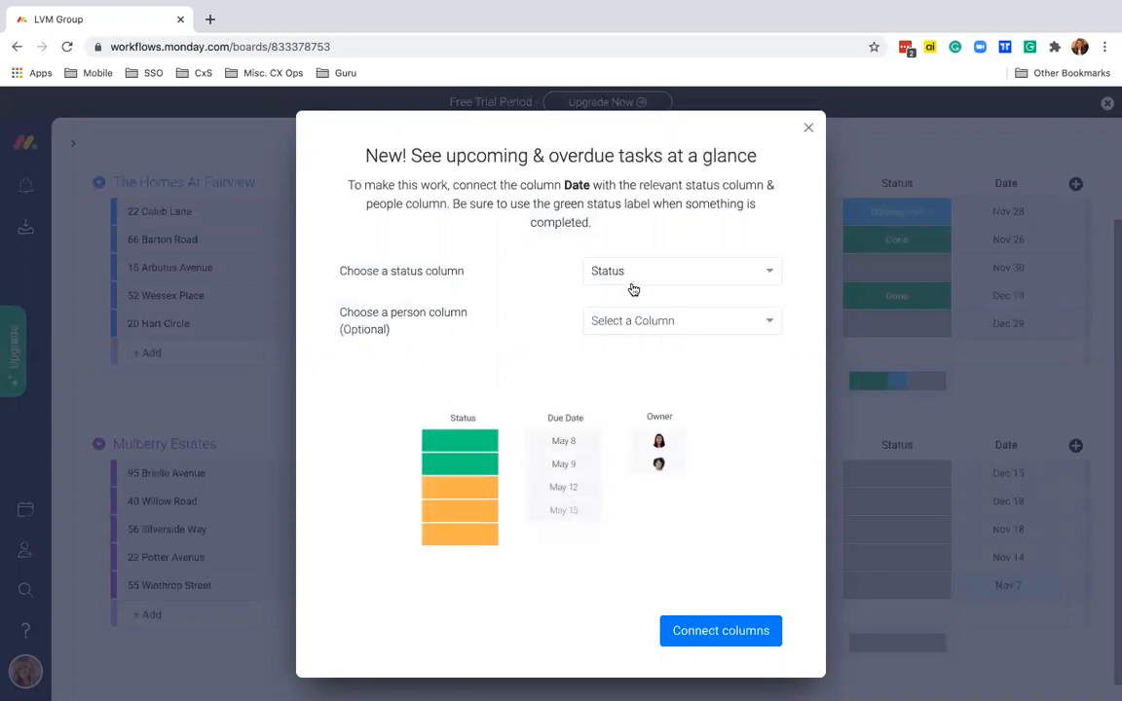
{"action": "left_click", "coordinate": [711, 632]}
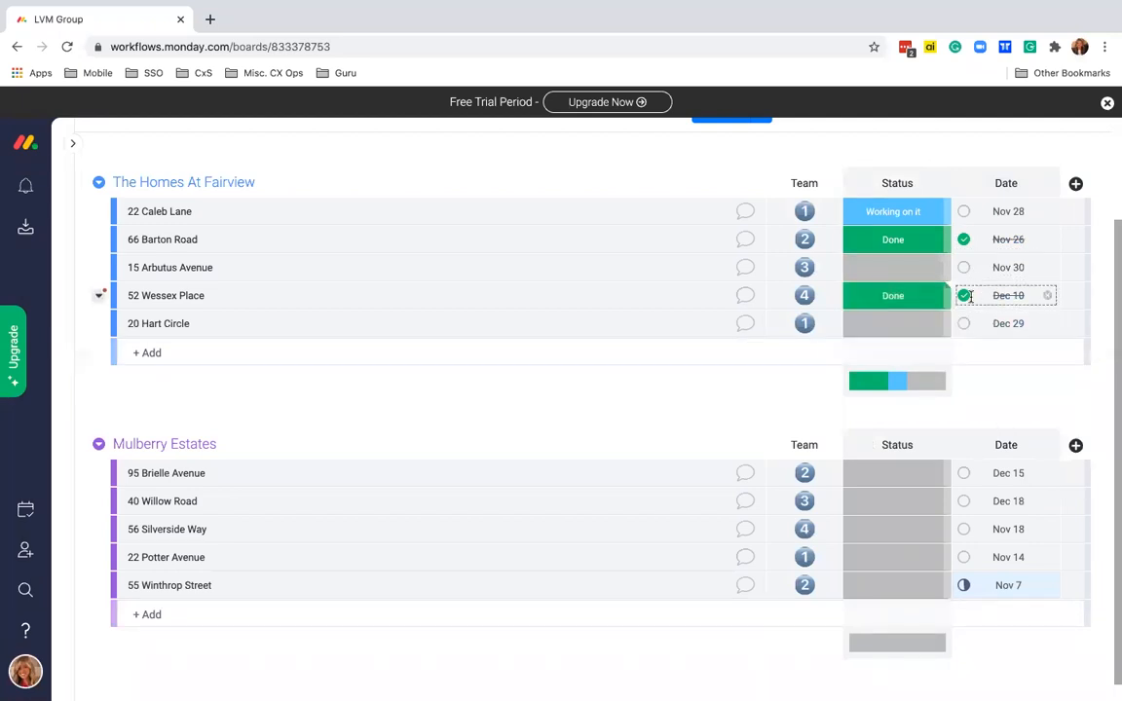
{"action": "mouse_move", "coordinate": [963, 295]}
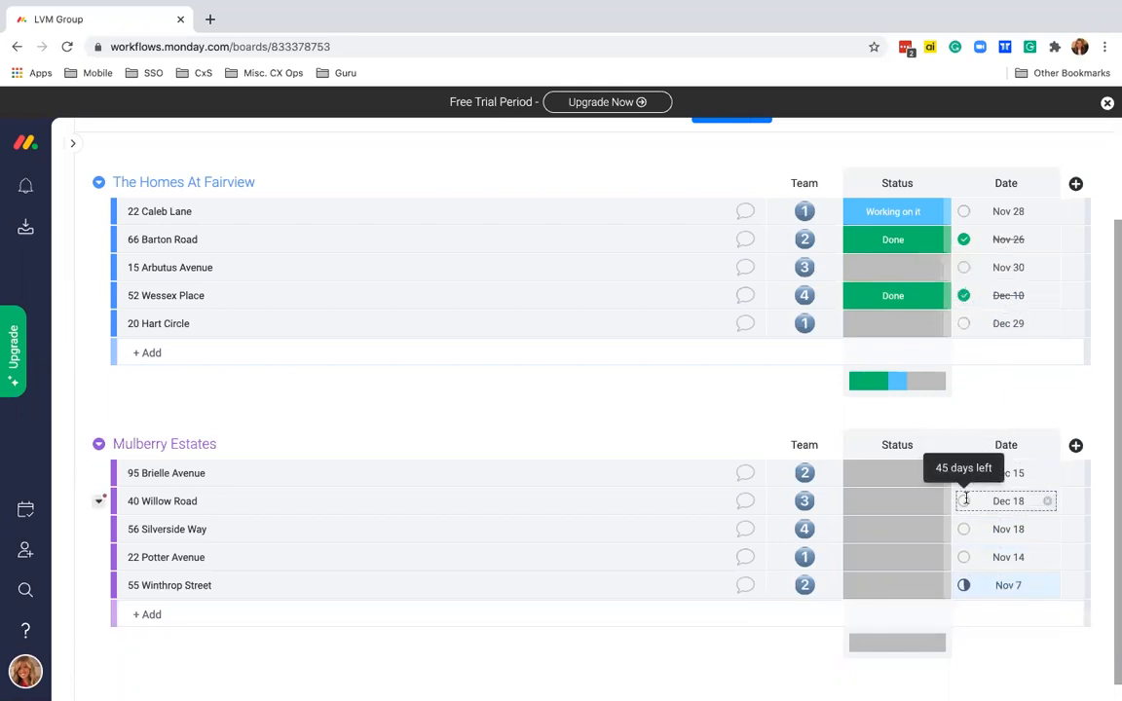
{"action": "mouse_move", "coordinate": [962, 530]}
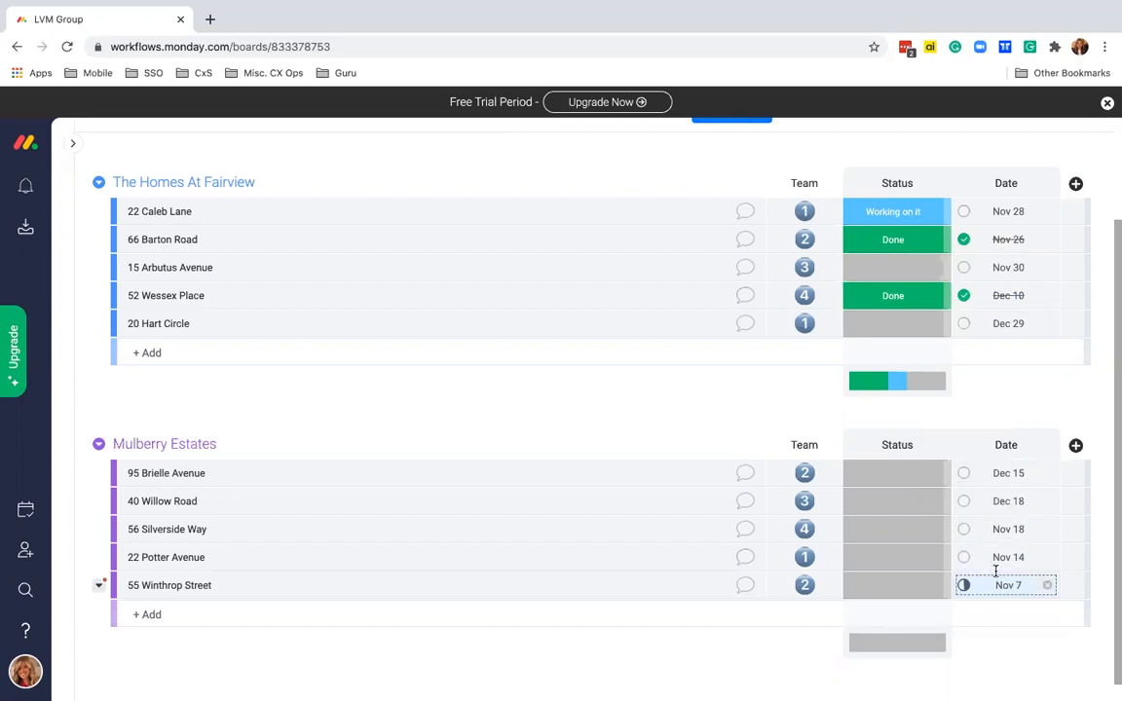
{"action": "mouse_move", "coordinate": [965, 585]}
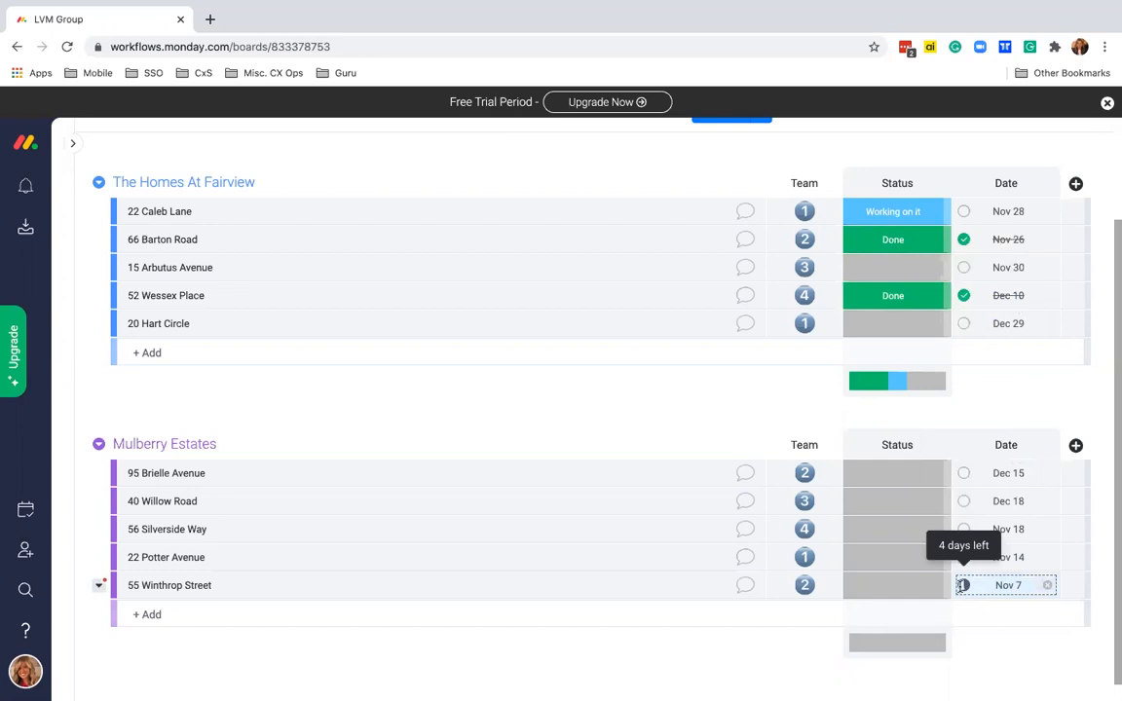
{"action": "left_click", "coordinate": [1001, 584]}
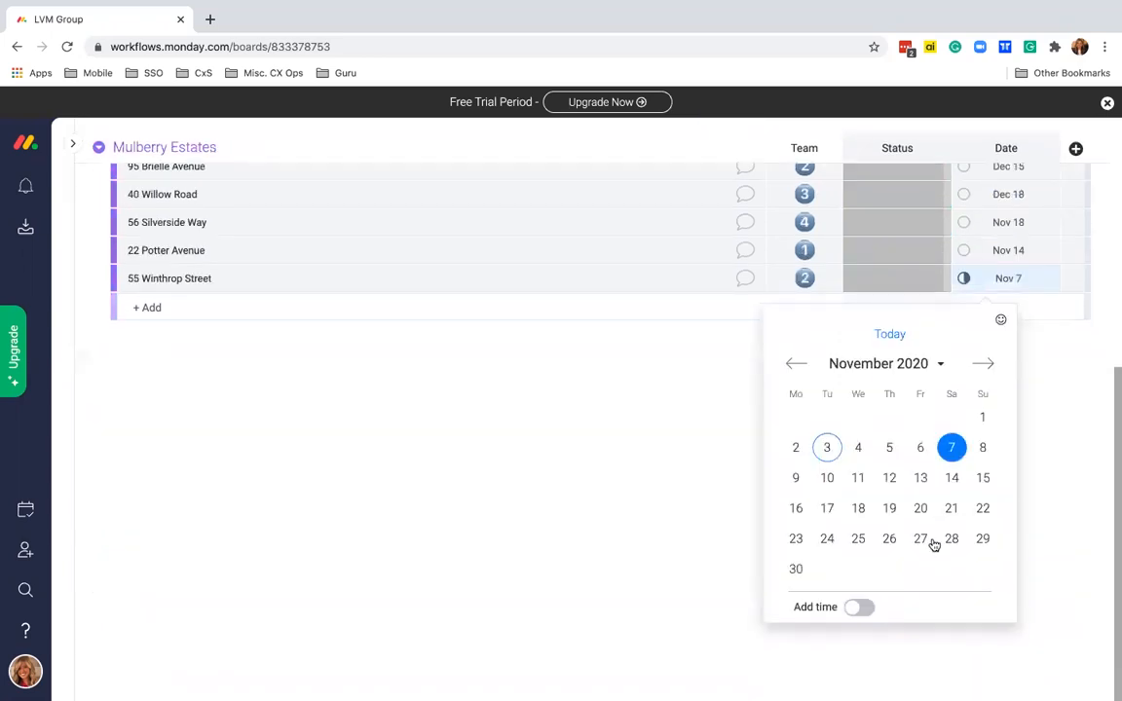
{"action": "left_click", "coordinate": [794, 448]}
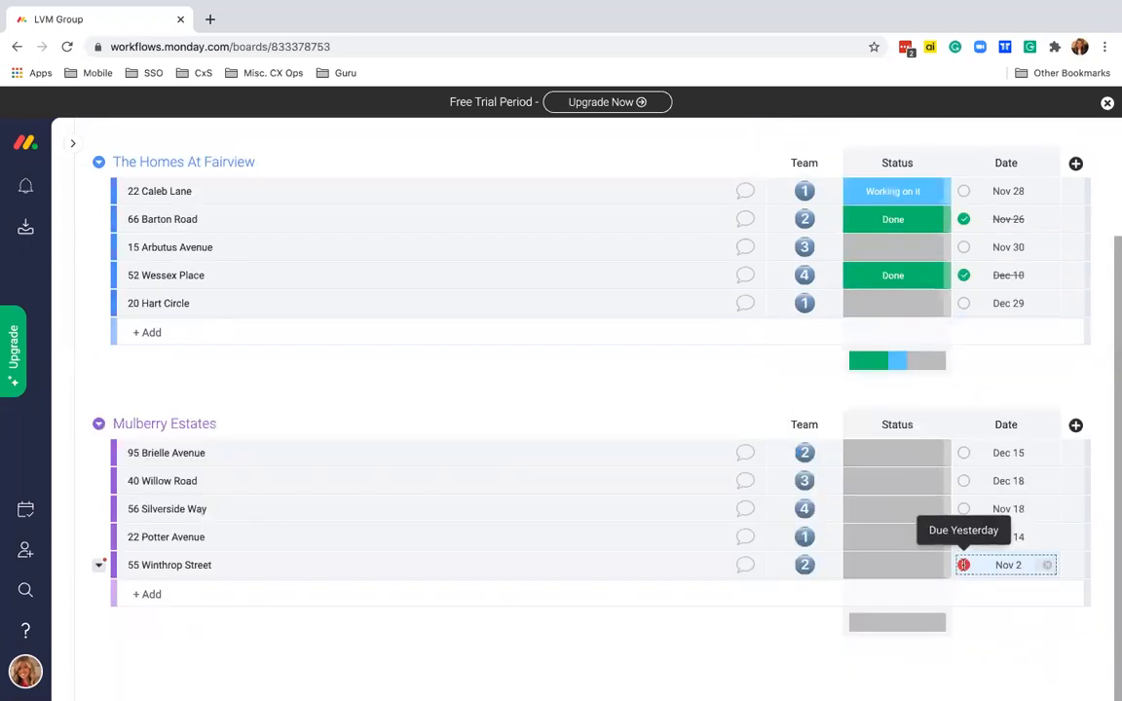
{"action": "left_click", "coordinate": [1021, 564]}
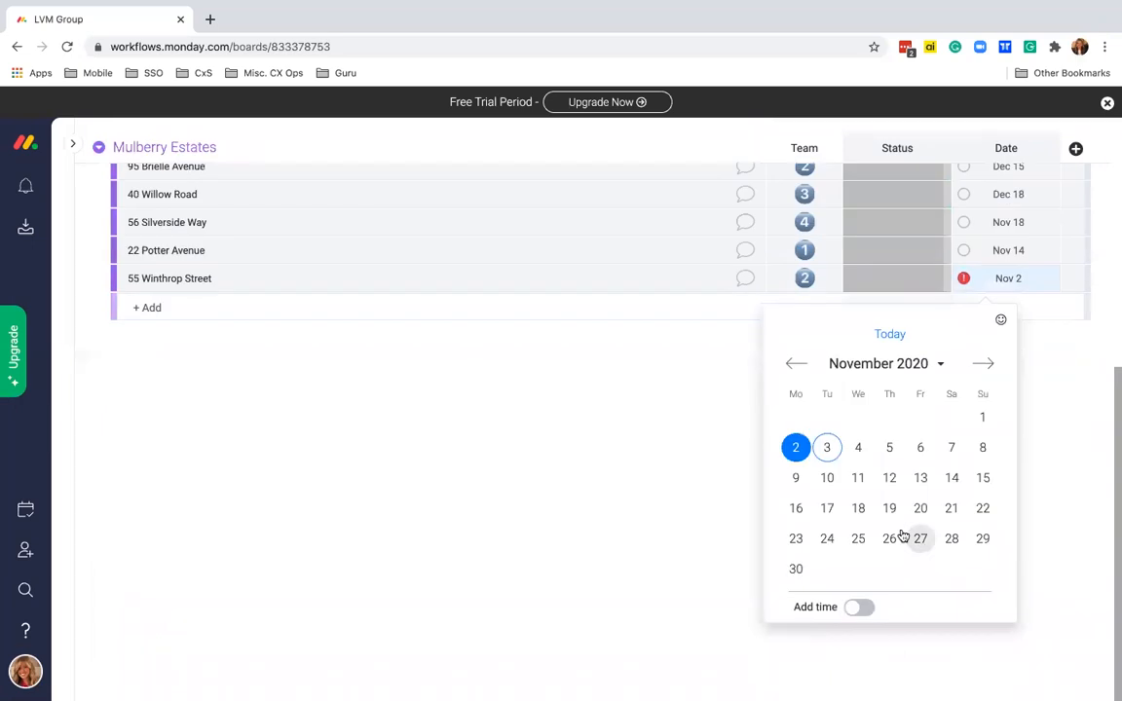
{"action": "left_click", "coordinate": [951, 461]}
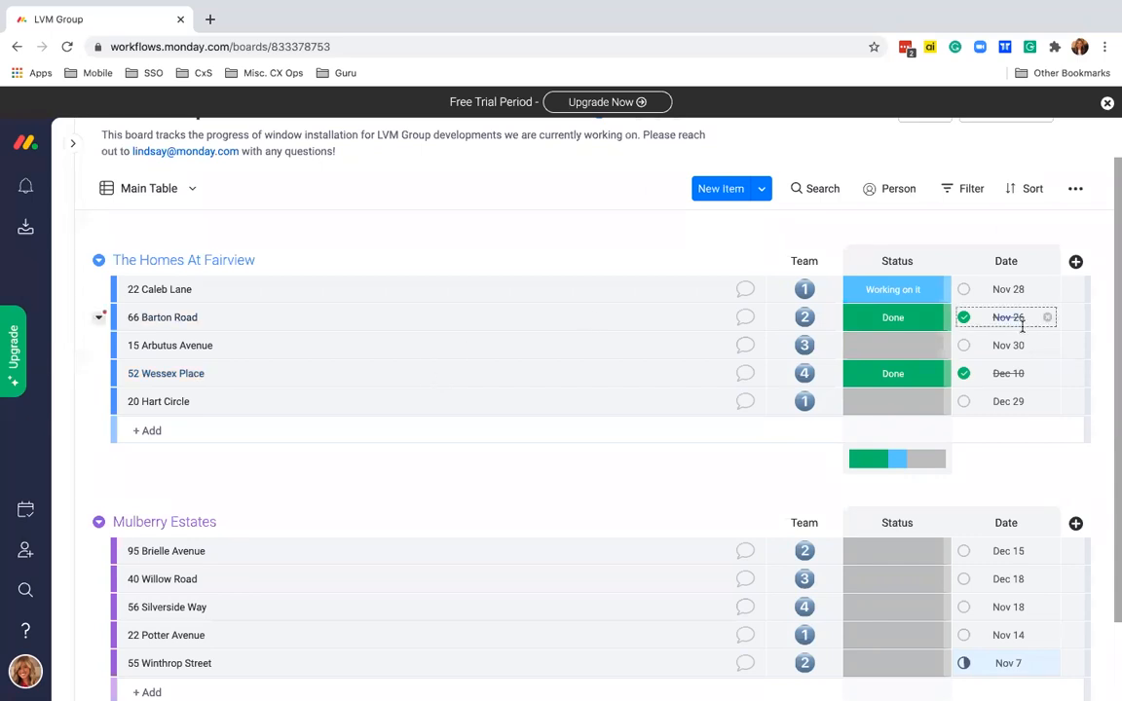
{"action": "left_click", "coordinate": [1076, 263]}
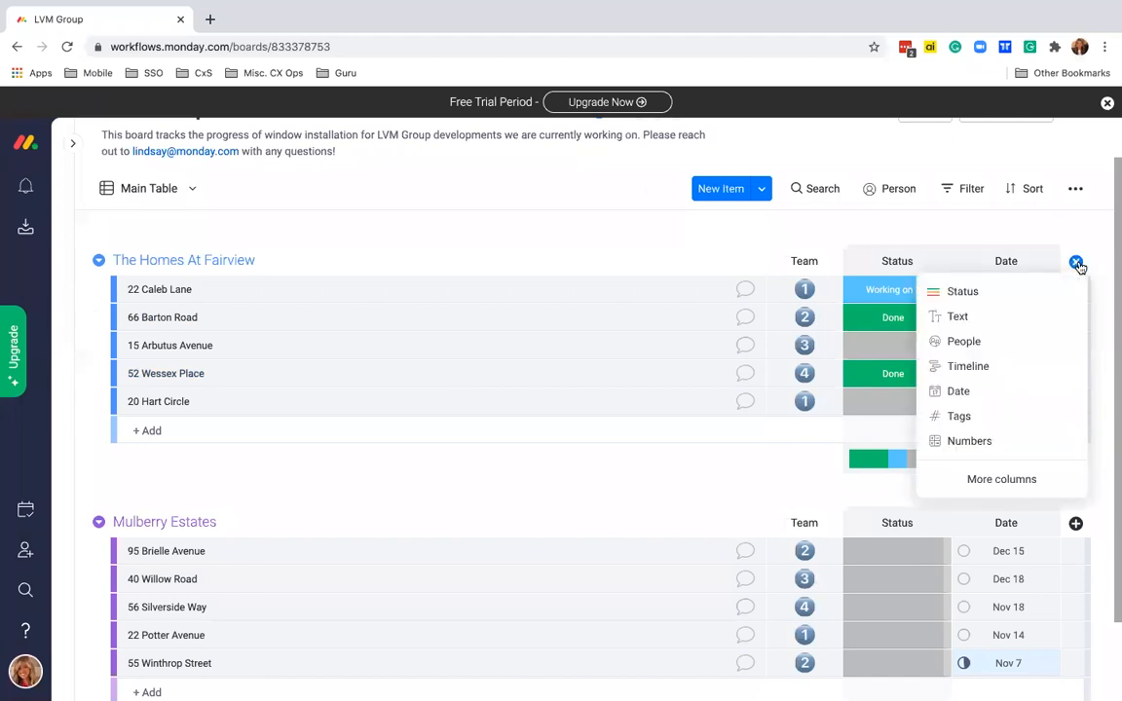
{"action": "left_click", "coordinate": [992, 367]}
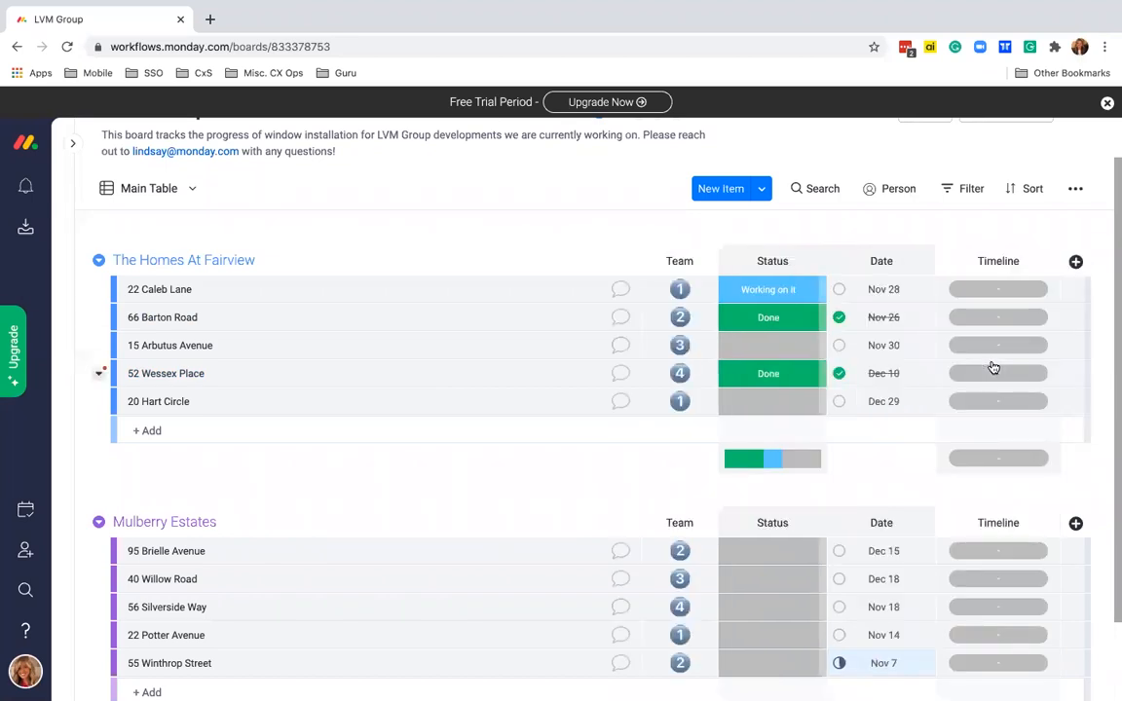
{"action": "left_click", "coordinate": [1000, 289]}
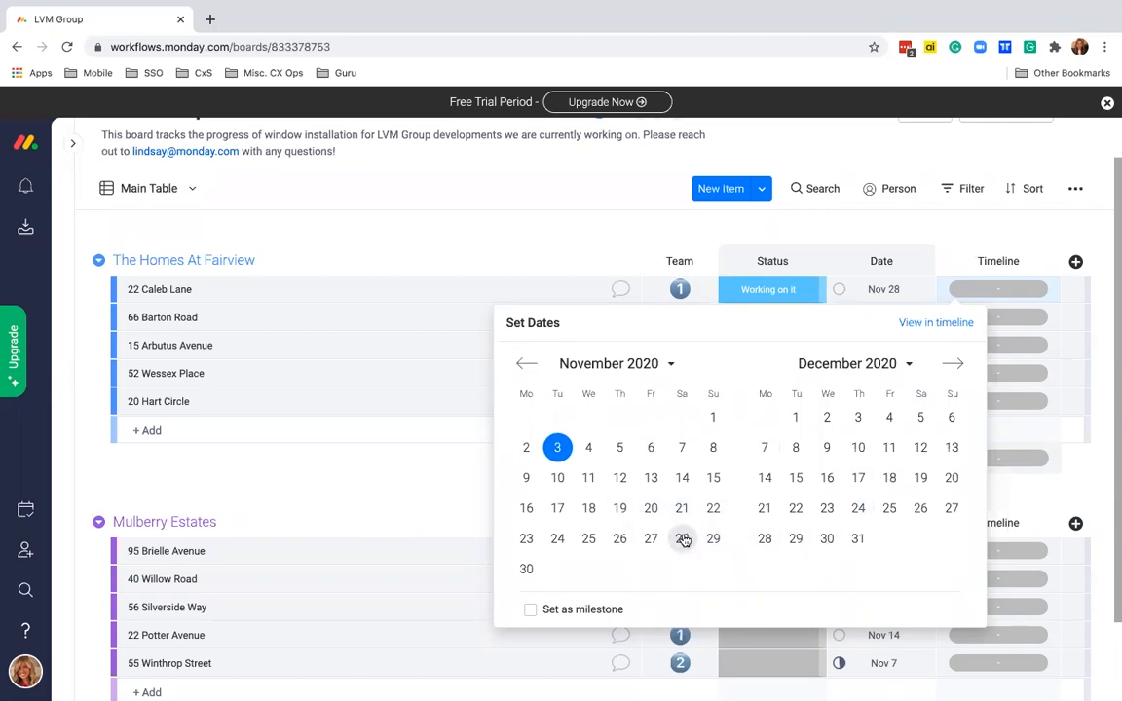
{"action": "left_click", "coordinate": [524, 538]}
{"action": "left_click", "coordinate": [682, 538]}
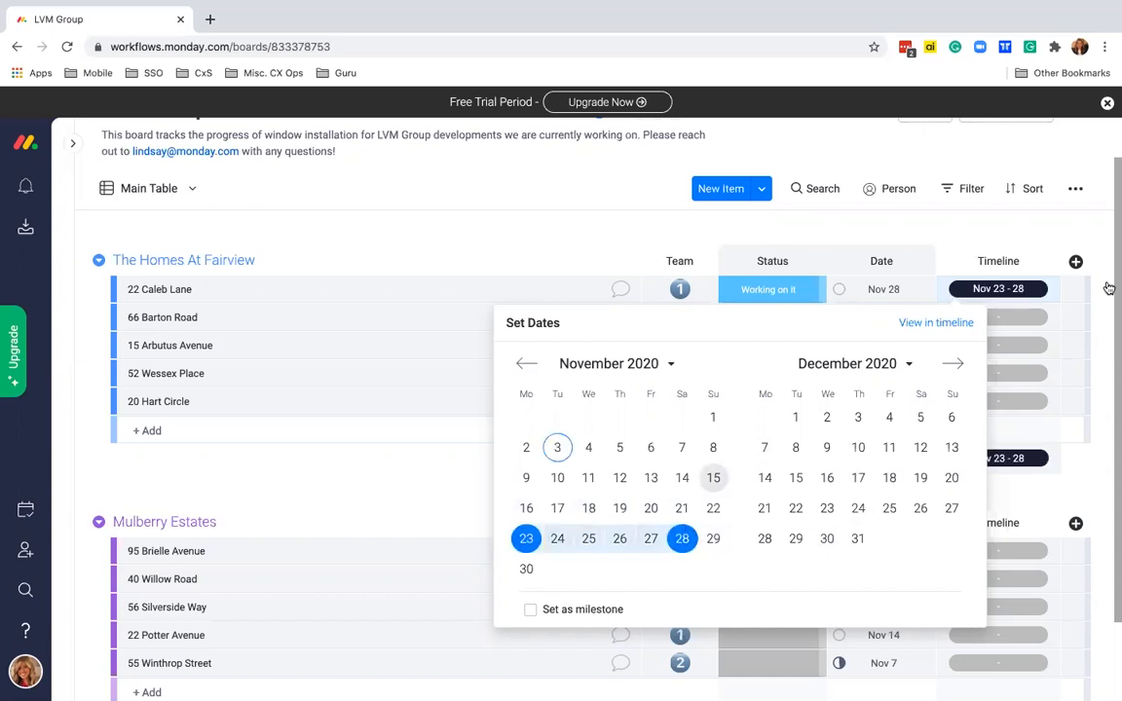
{"action": "left_click", "coordinate": [1013, 323]}
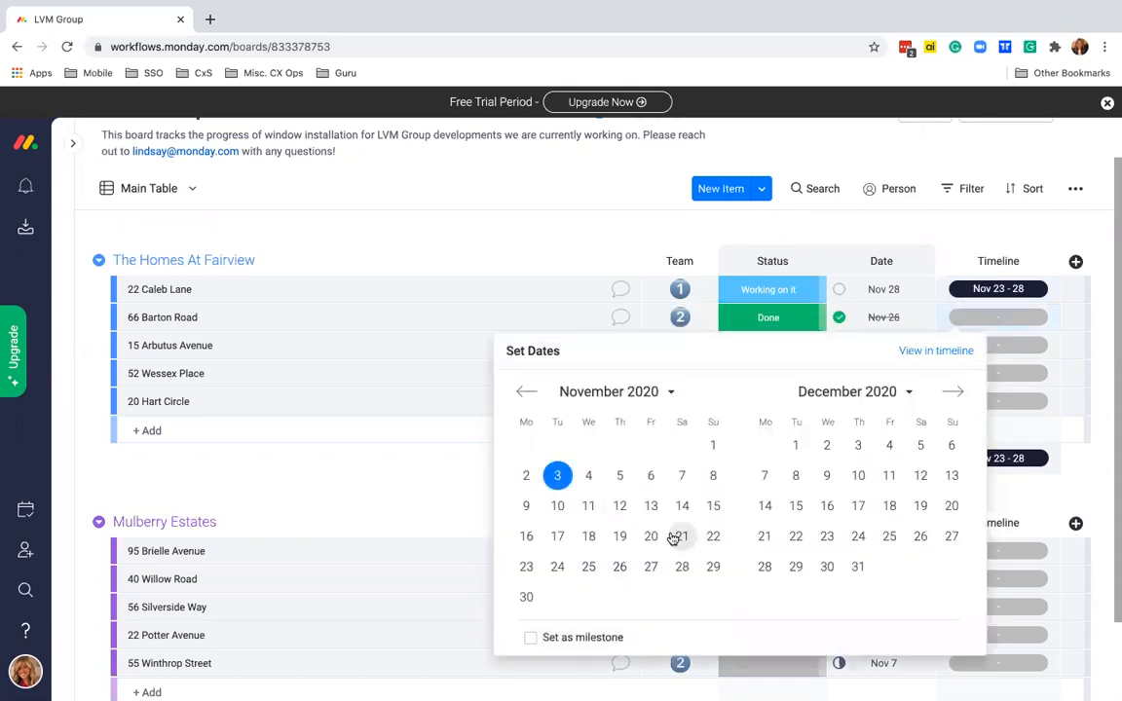
{"action": "left_click", "coordinate": [682, 536]}
{"action": "left_click", "coordinate": [624, 568]}
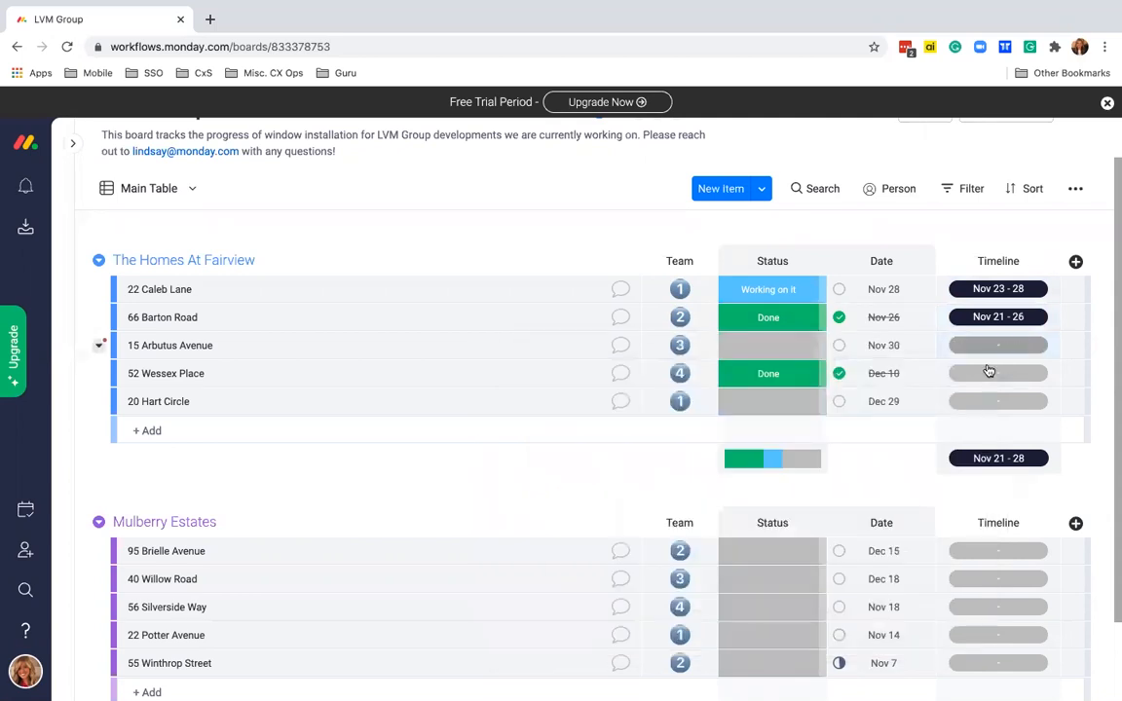
{"action": "left_click", "coordinate": [998, 349]}
{"action": "left_click", "coordinate": [713, 564]}
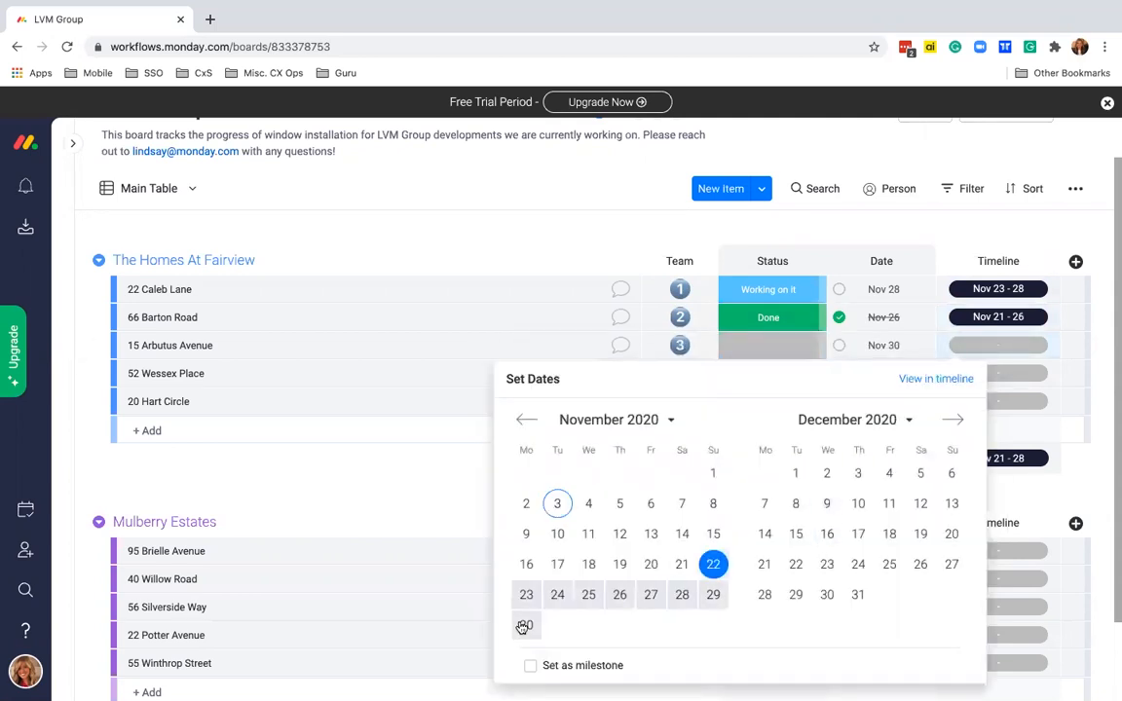
{"action": "left_click", "coordinate": [526, 624]}
{"action": "left_click", "coordinate": [1004, 373]}
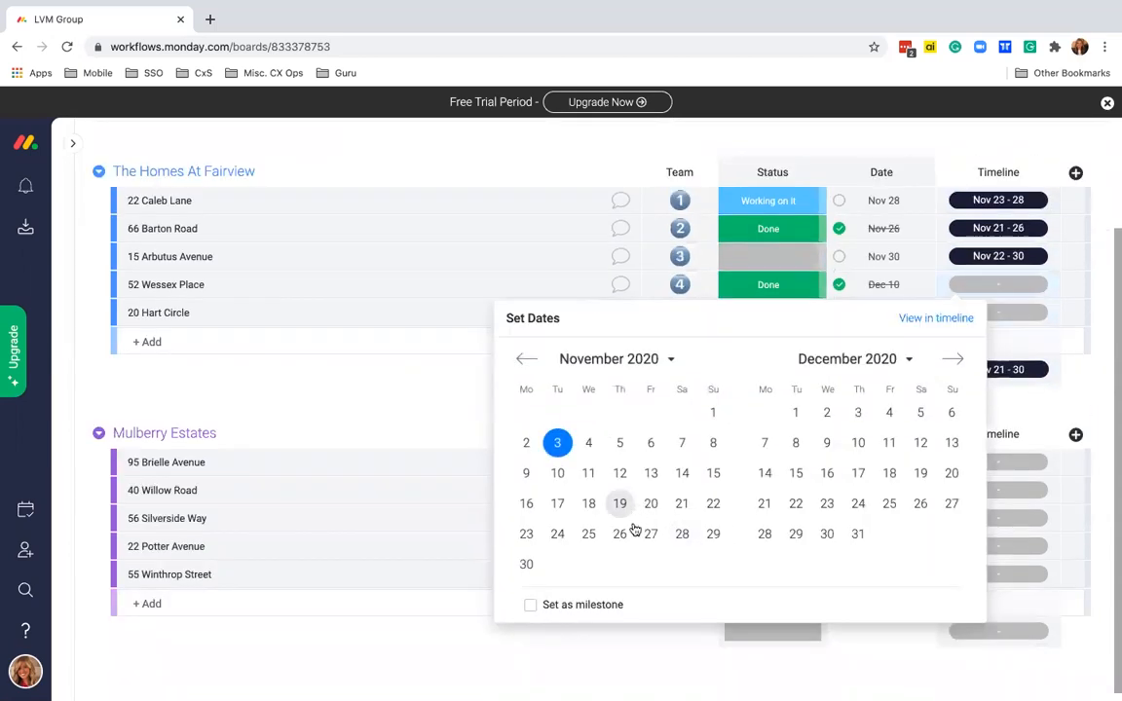
{"action": "left_click", "coordinate": [826, 413]}
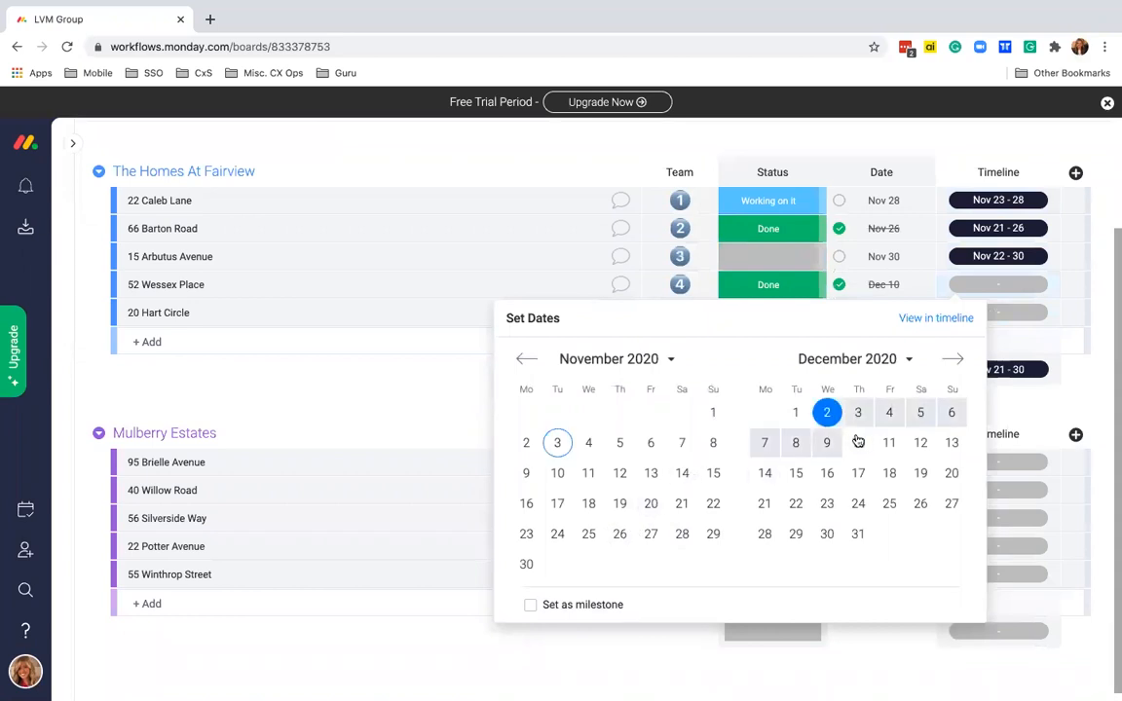
{"action": "left_click", "coordinate": [858, 443]}
{"action": "left_click", "coordinate": [1006, 311]}
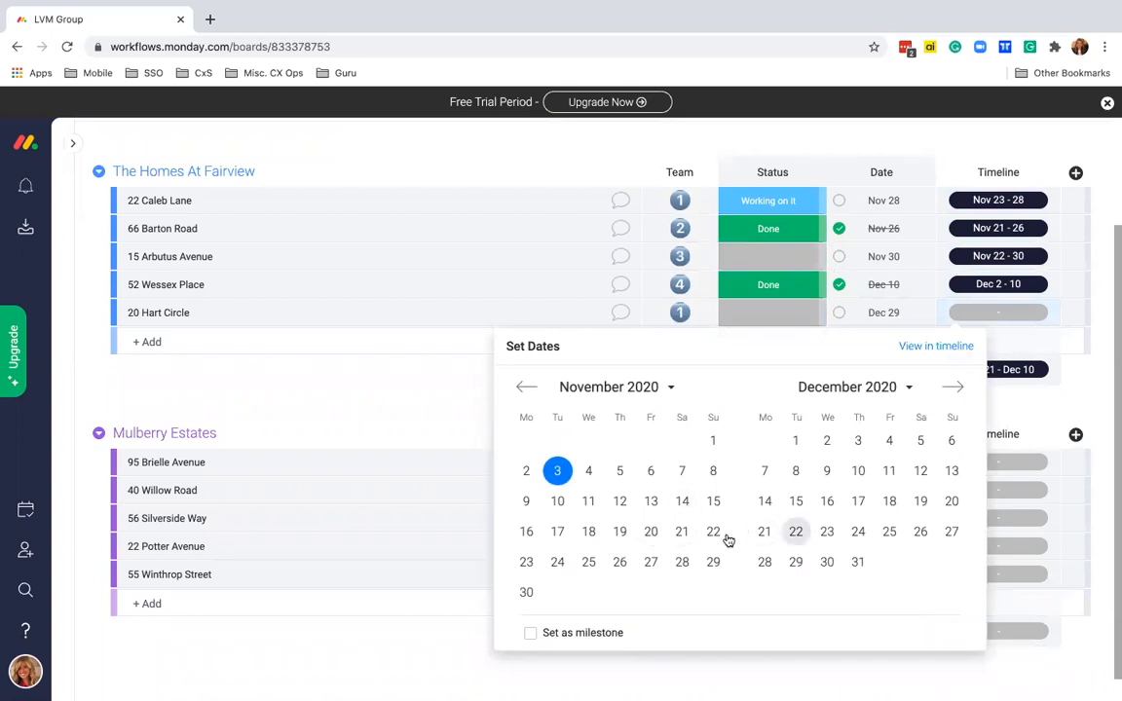
{"action": "left_click", "coordinate": [770, 534]}
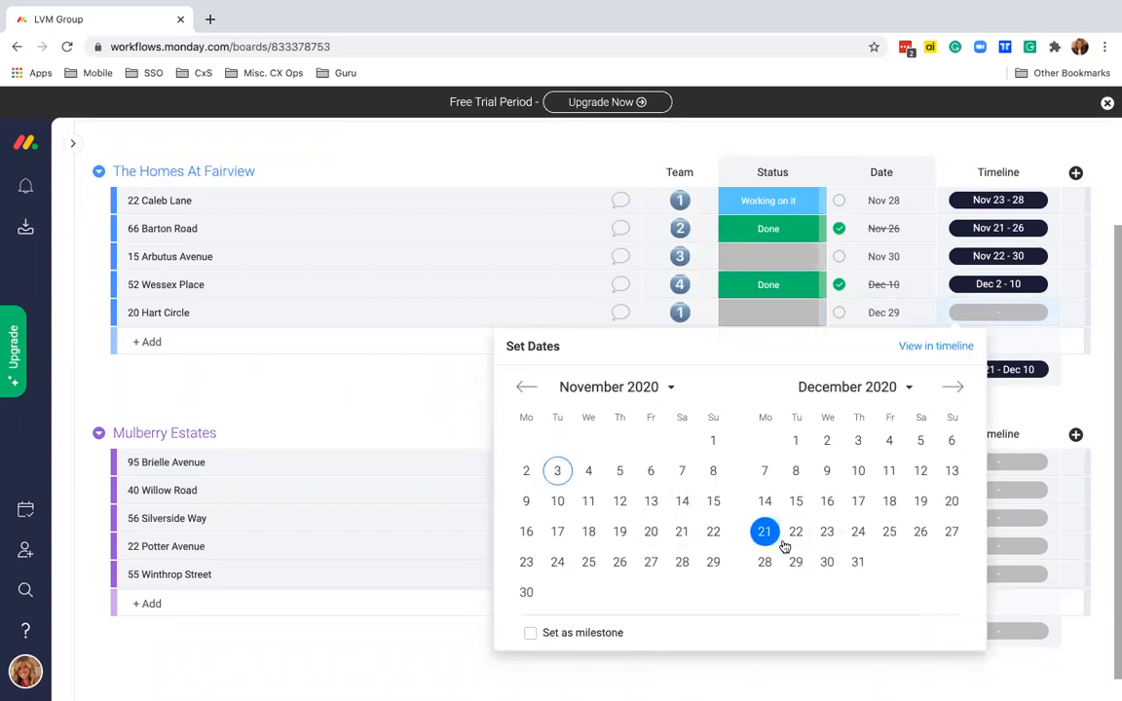
{"action": "left_click", "coordinate": [797, 564]}
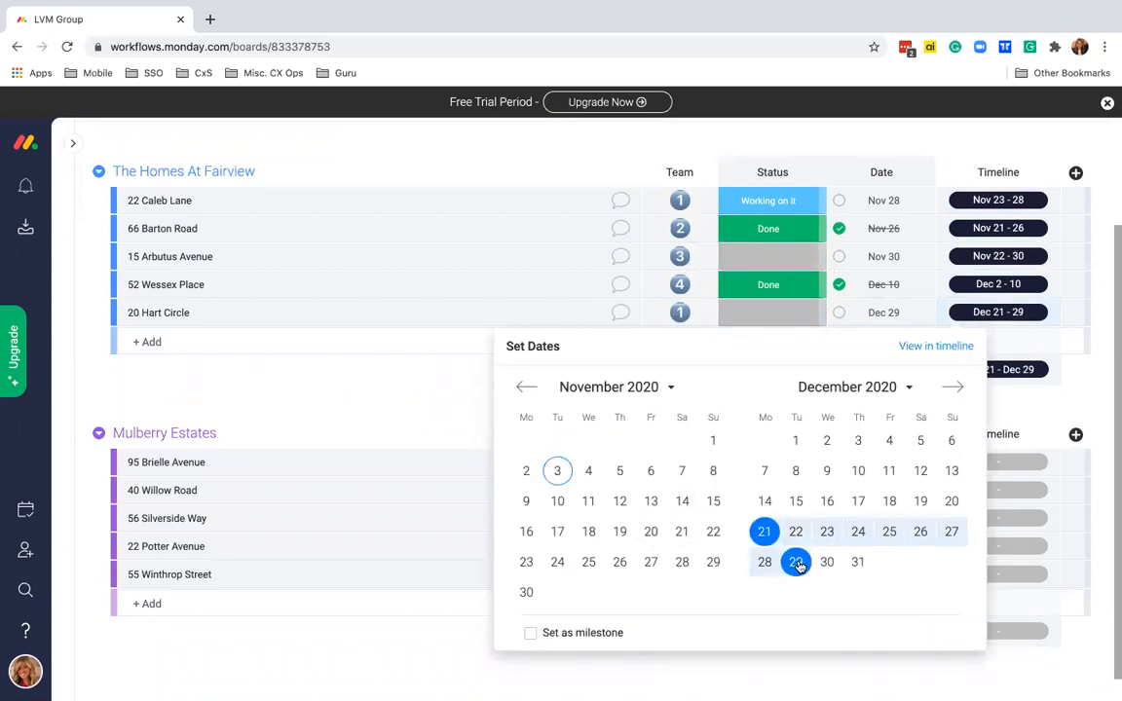
{"action": "left_click", "coordinate": [1059, 393]}
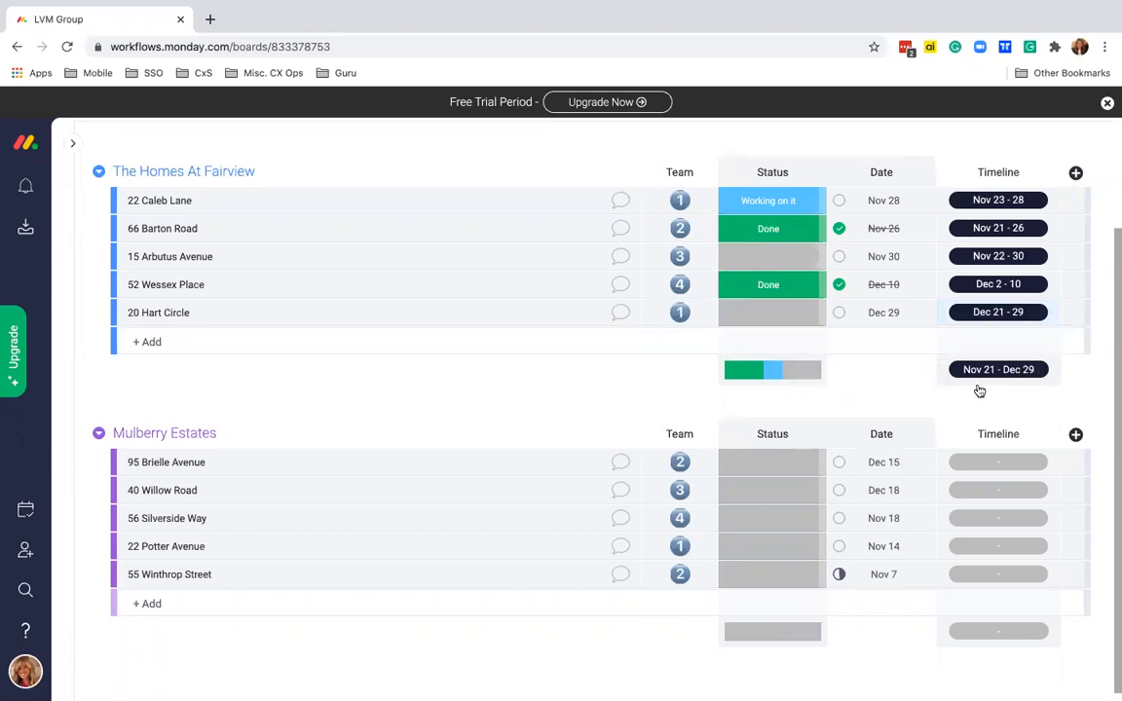
{"action": "left_click", "coordinate": [985, 465]}
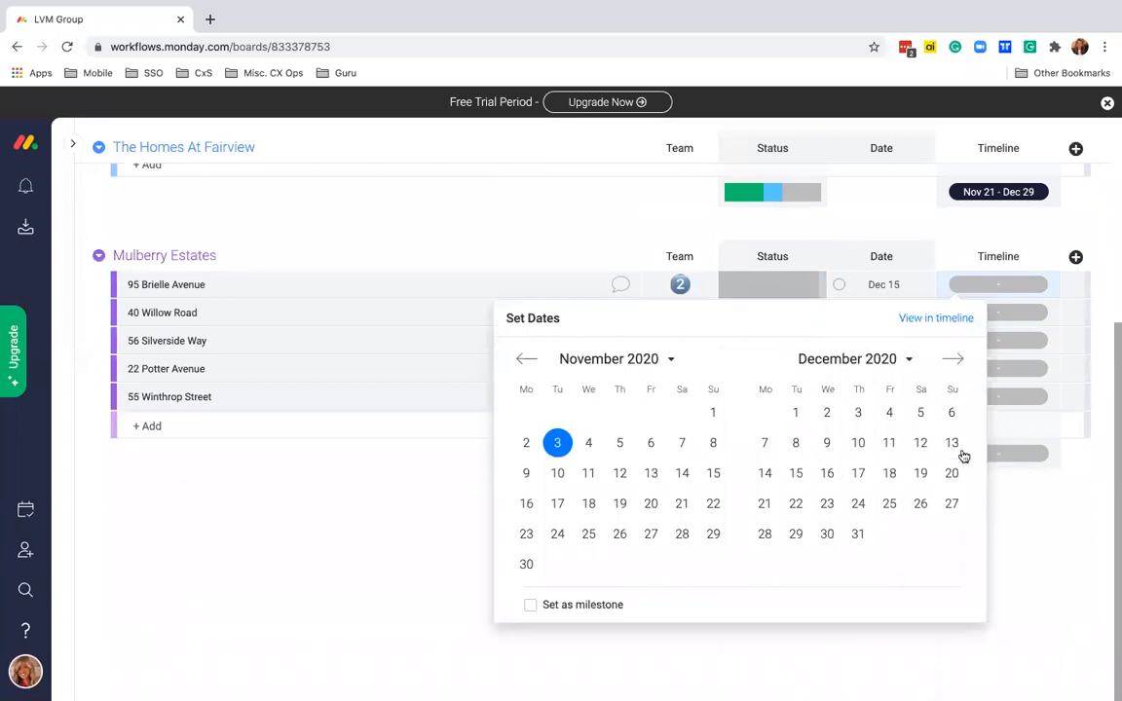
{"action": "left_click", "coordinate": [827, 442]}
{"action": "left_click", "coordinate": [795, 473]}
{"action": "left_click", "coordinate": [1007, 320]}
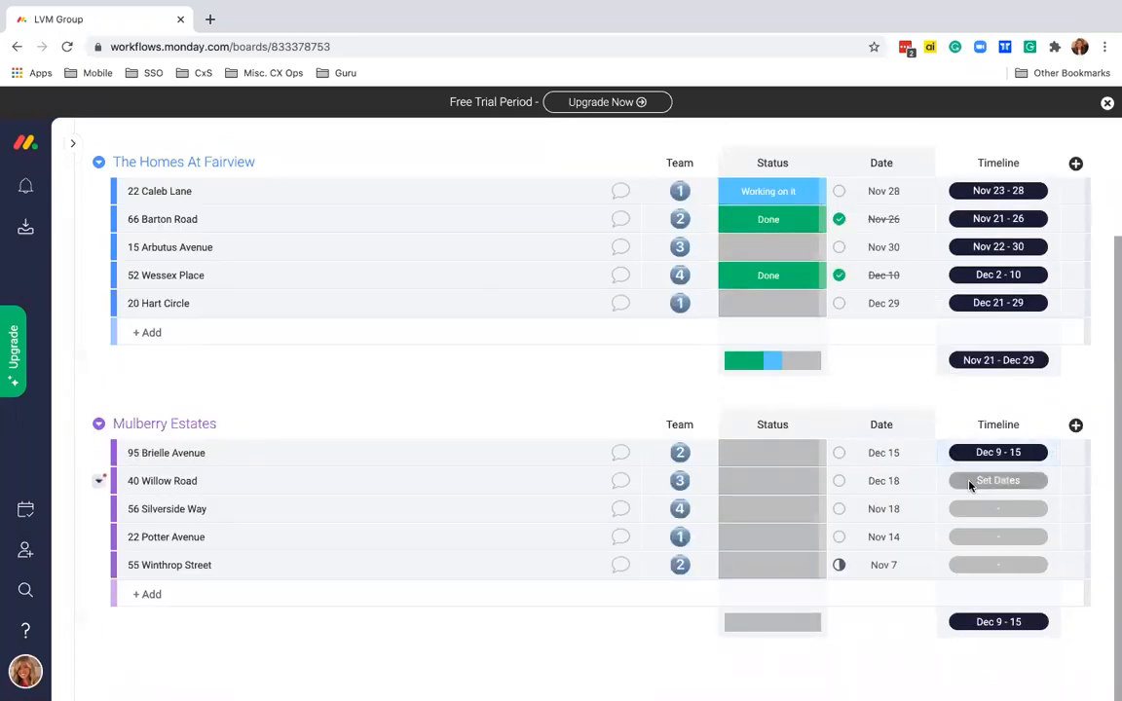
{"action": "left_click", "coordinate": [974, 481]}
{"action": "left_click", "coordinate": [858, 441]}
{"action": "left_click", "coordinate": [889, 501]}
{"action": "left_click", "coordinate": [1027, 346]}
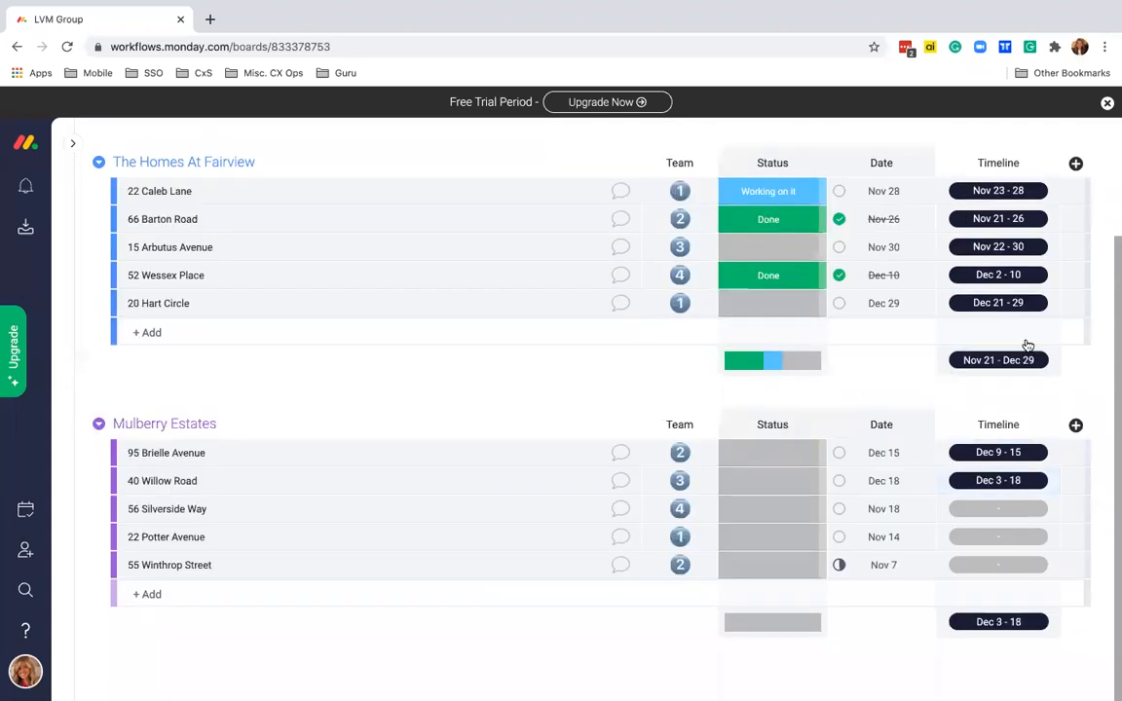
{"action": "left_click", "coordinate": [989, 508]}
{"action": "left_click", "coordinate": [557, 499]}
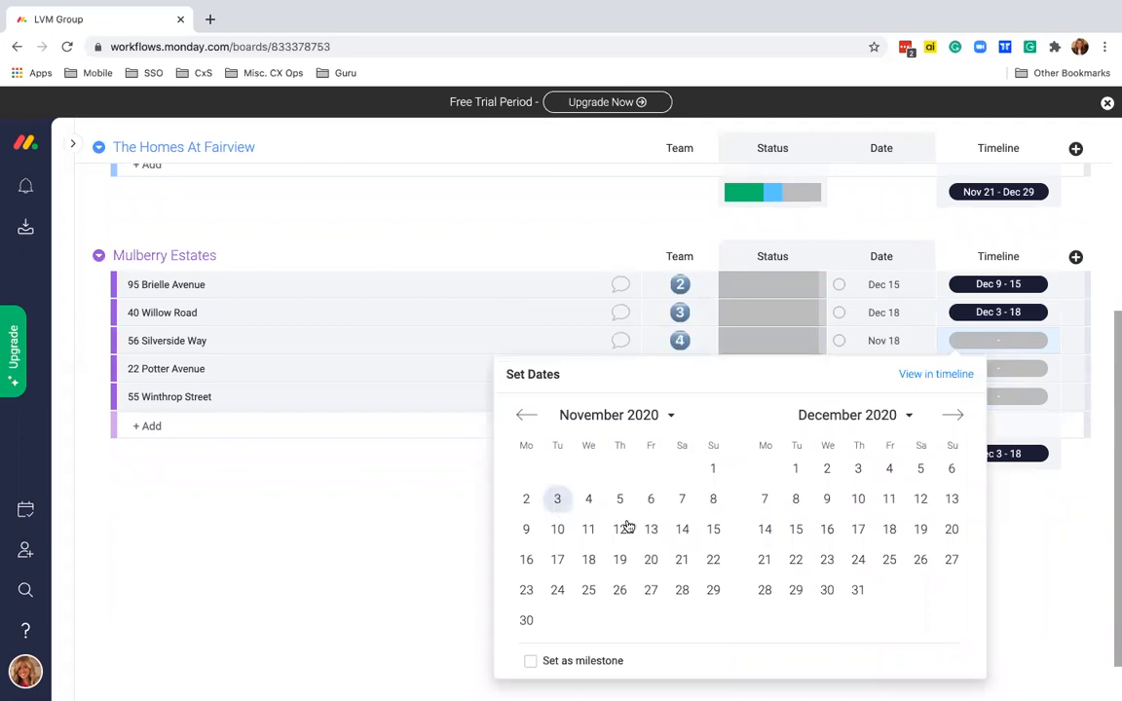
{"action": "left_click", "coordinate": [588, 560]}
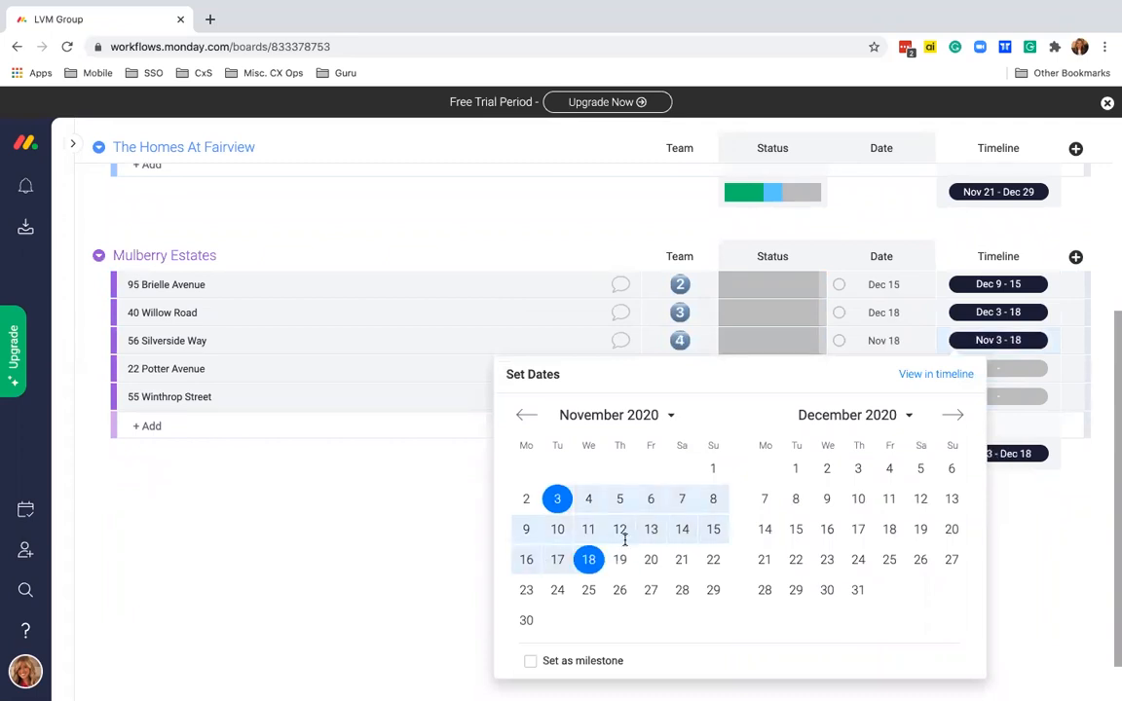
{"action": "left_click", "coordinate": [995, 370]}
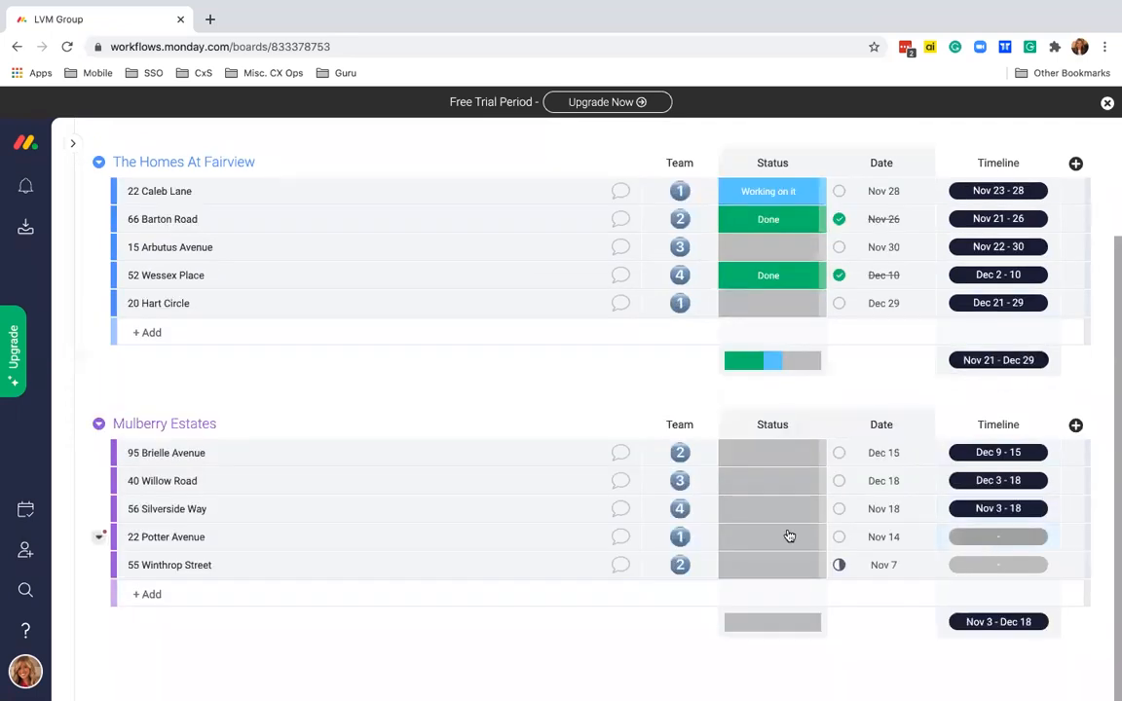
{"action": "left_click", "coordinate": [984, 537]}
{"action": "left_click", "coordinate": [682, 446]}
{"action": "left_click", "coordinate": [681, 474]}
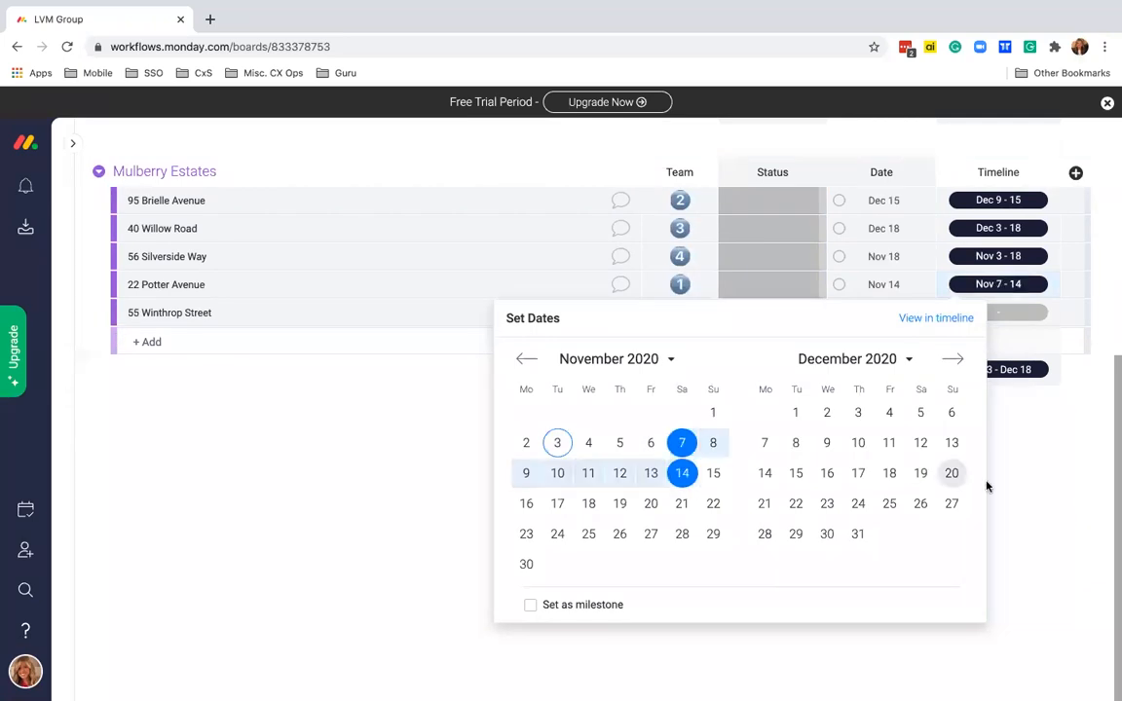
{"action": "left_click", "coordinate": [1011, 322]}
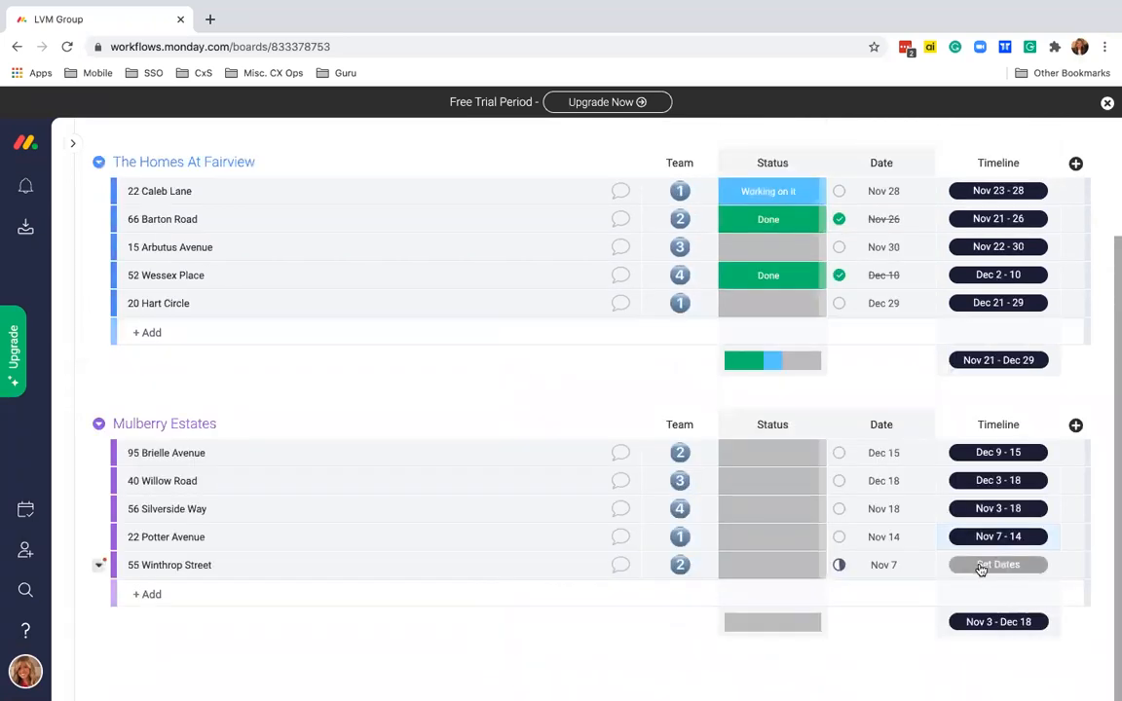
{"action": "left_click", "coordinate": [973, 567]}
{"action": "left_click", "coordinate": [713, 441]}
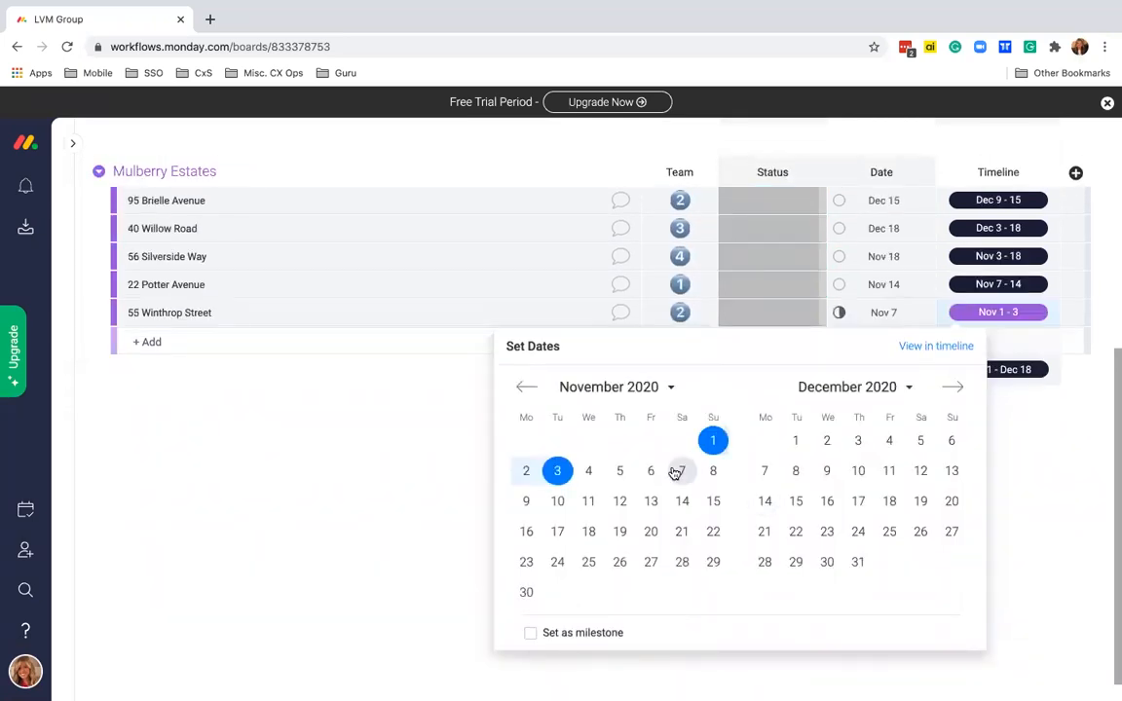
{"action": "left_click", "coordinate": [682, 471]}
{"action": "left_click", "coordinate": [1053, 483]}
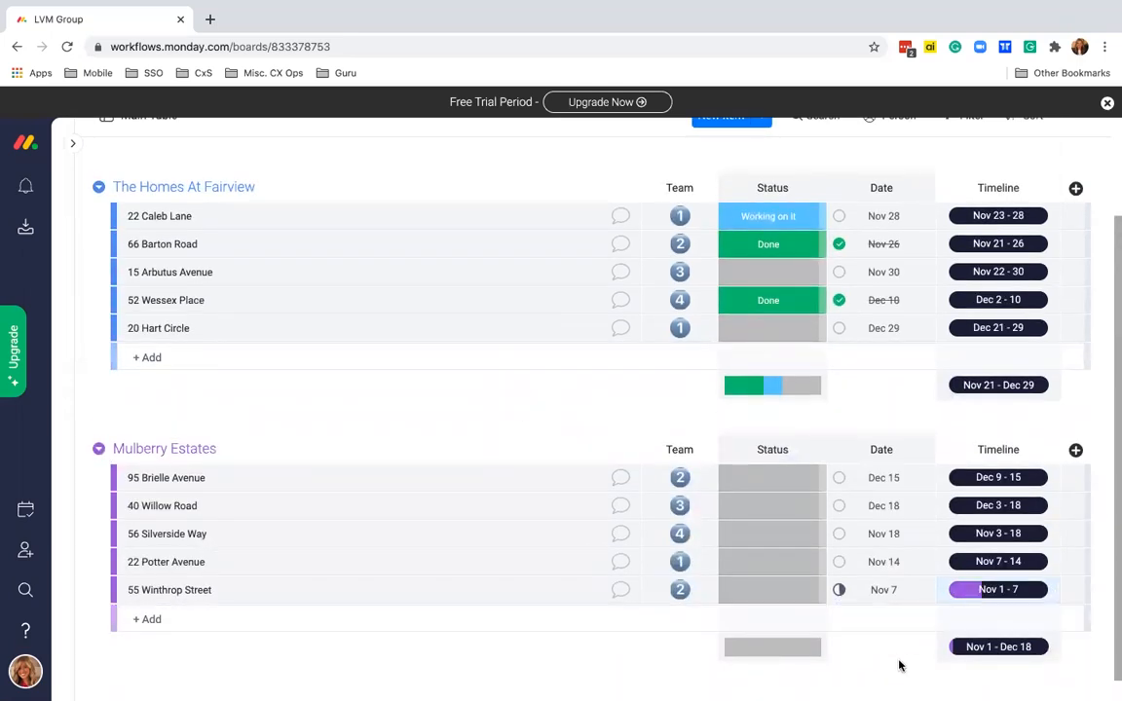
{"action": "scroll", "coordinate": [899, 663], "scroll_direction": "up", "scroll_amount": 1}
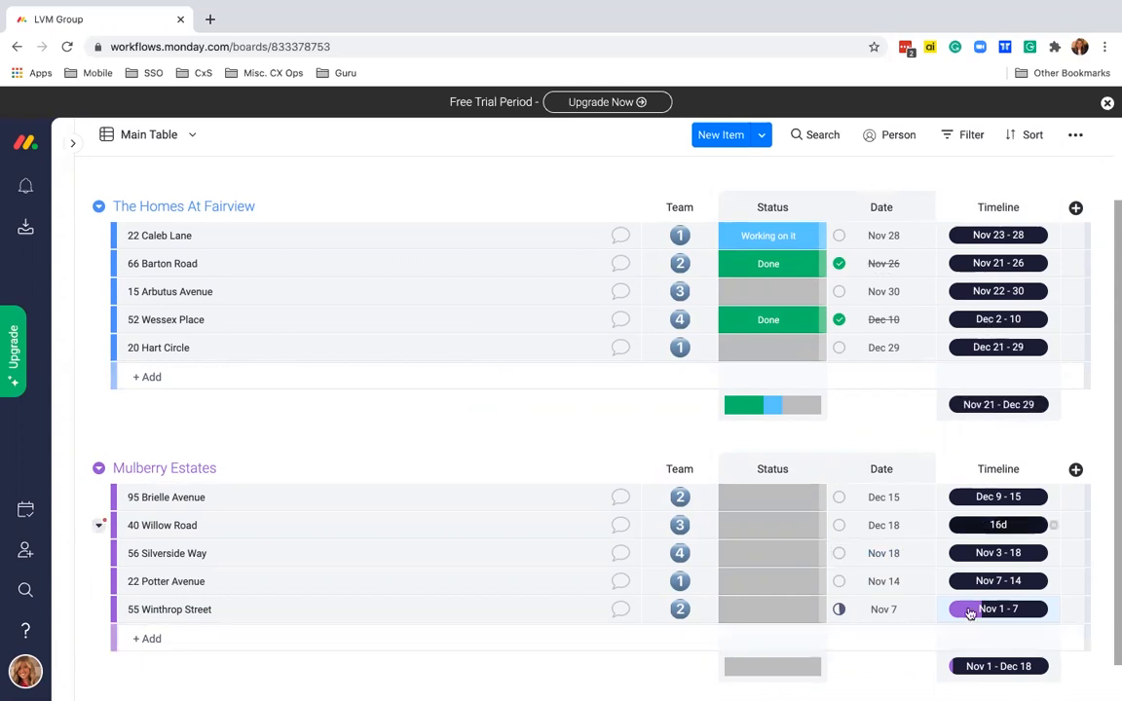
- Delete the Date column from the board
{"action": "left_click", "coordinate": [924, 217]}
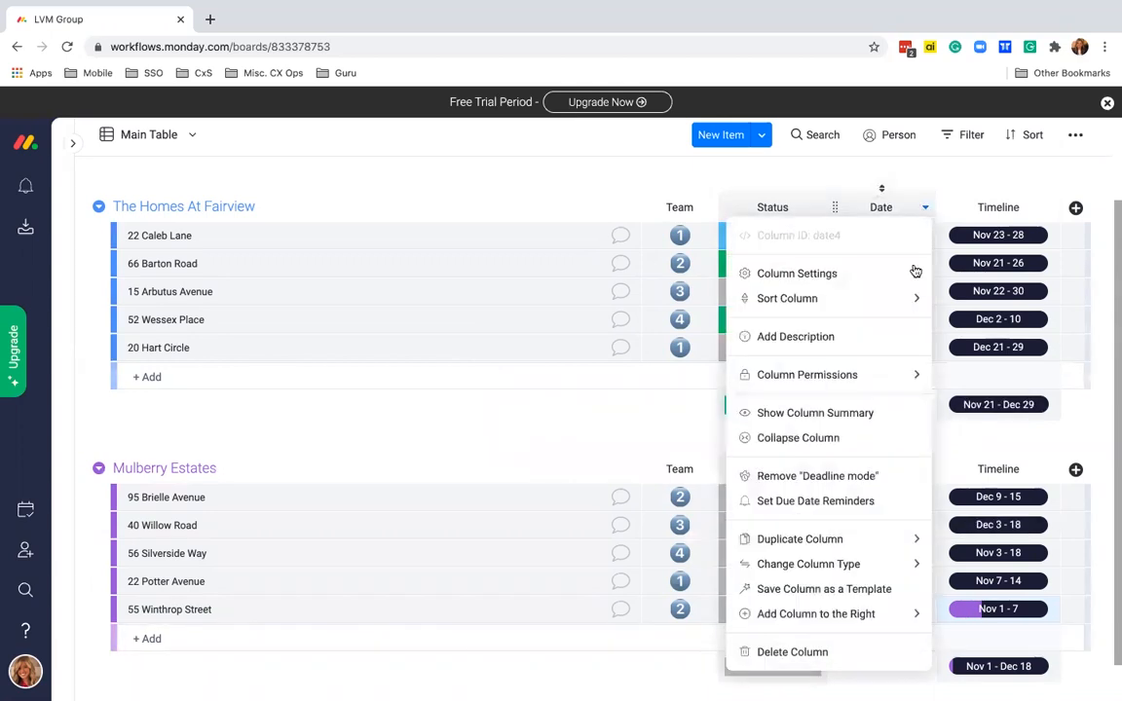
{"action": "left_click", "coordinate": [784, 652]}
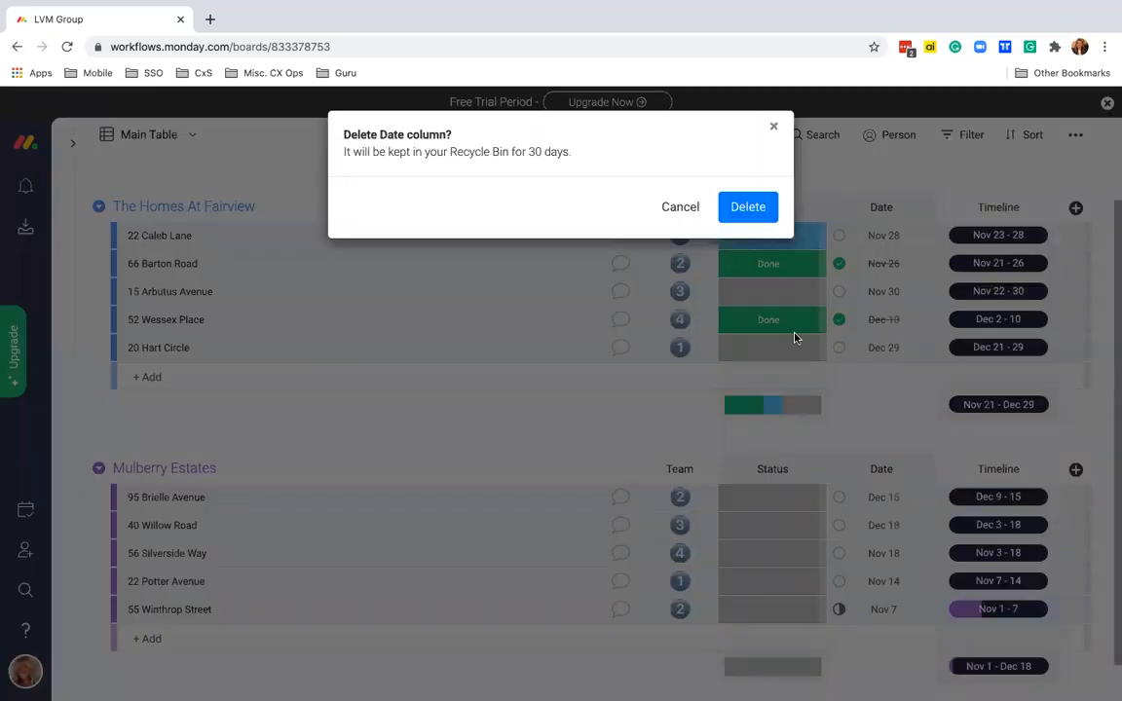
{"action": "left_click", "coordinate": [761, 211]}
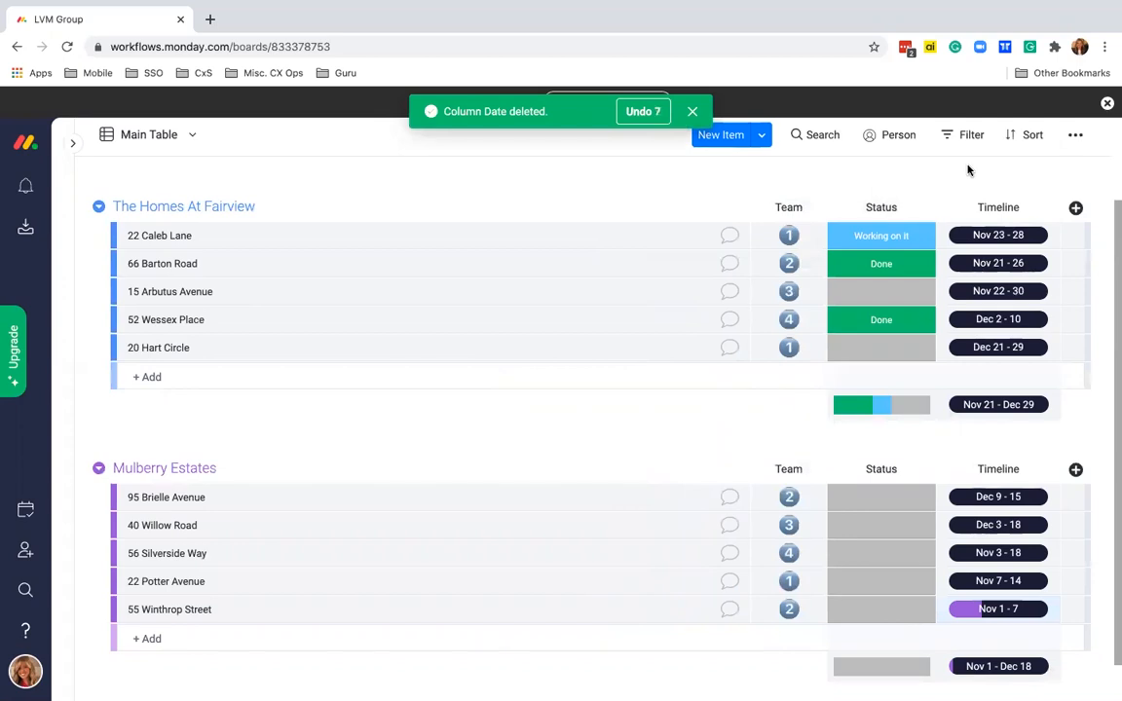
- Set the Timeline column as the deadline, connected to the Status column
{"action": "left_click", "coordinate": [1049, 210]}
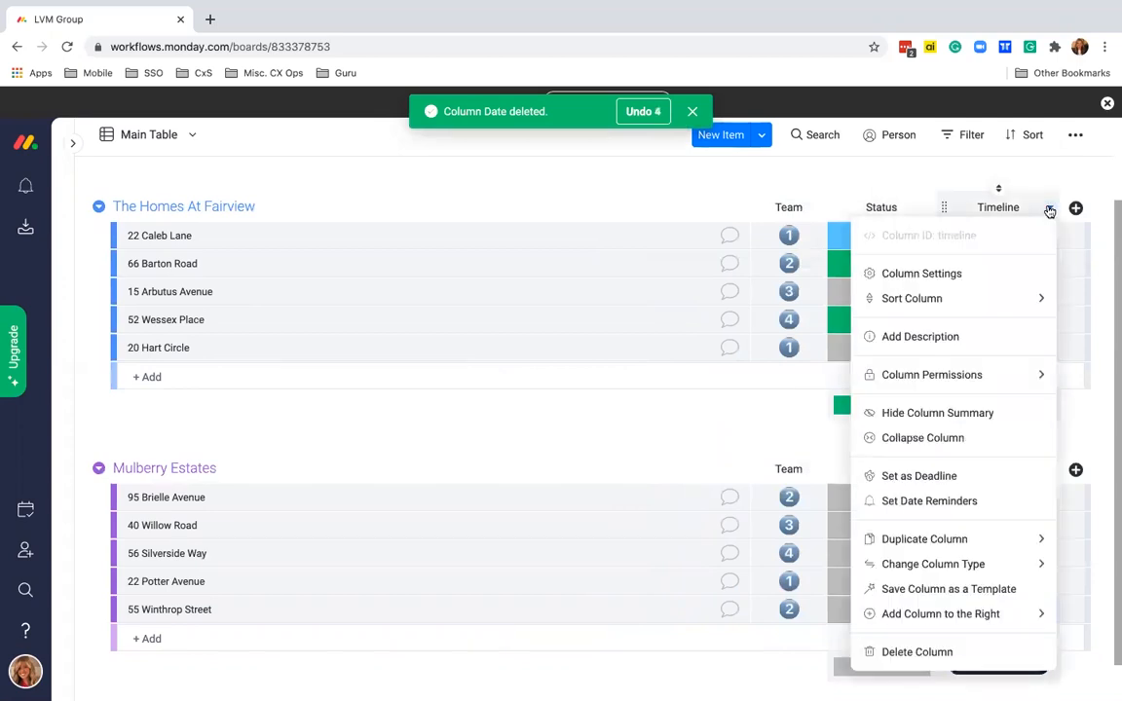
{"action": "left_click", "coordinate": [916, 477]}
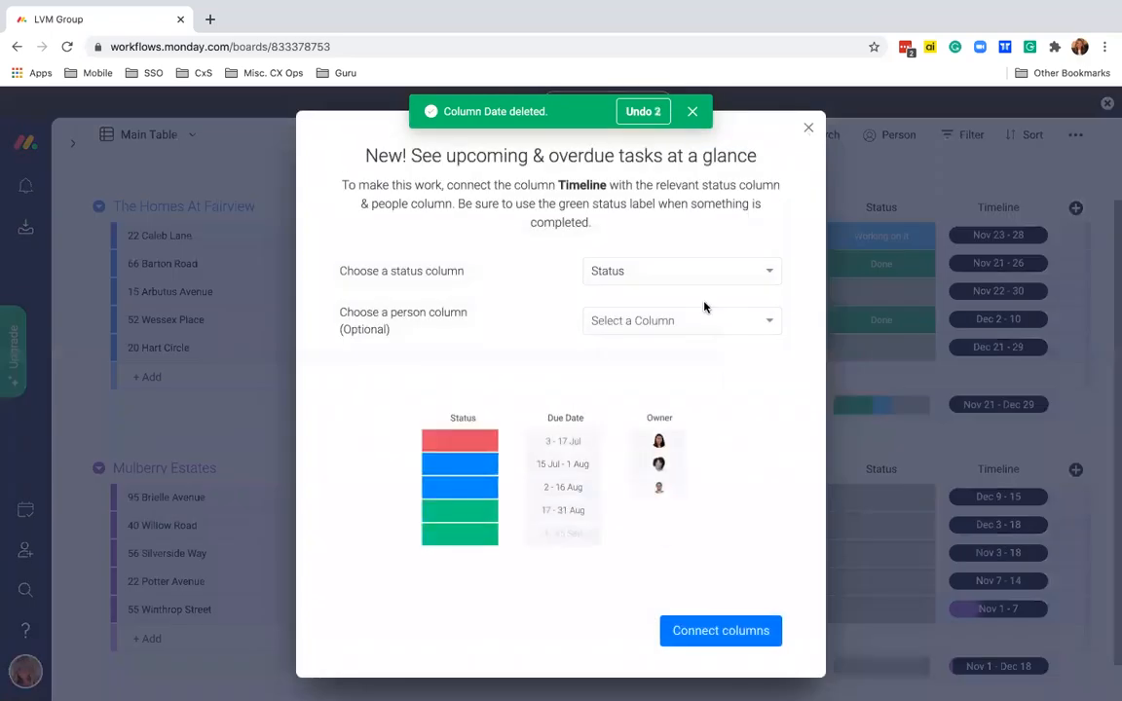
{"action": "left_click", "coordinate": [697, 633]}
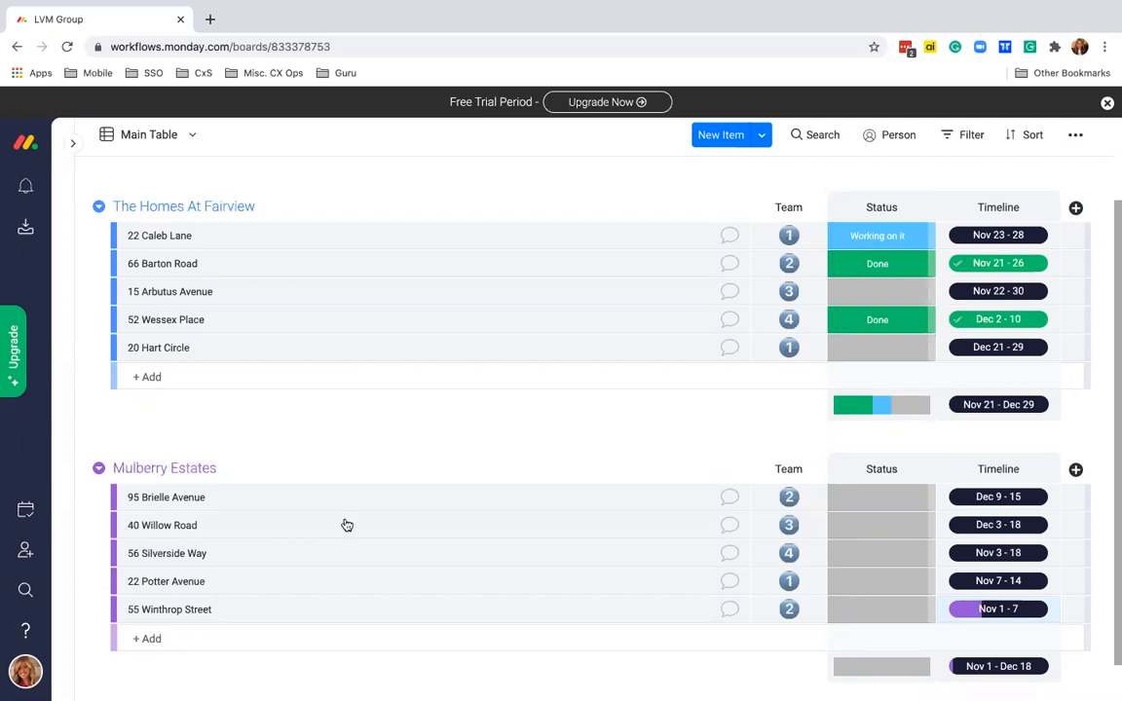
{"action": "left_click", "coordinate": [1075, 207]}
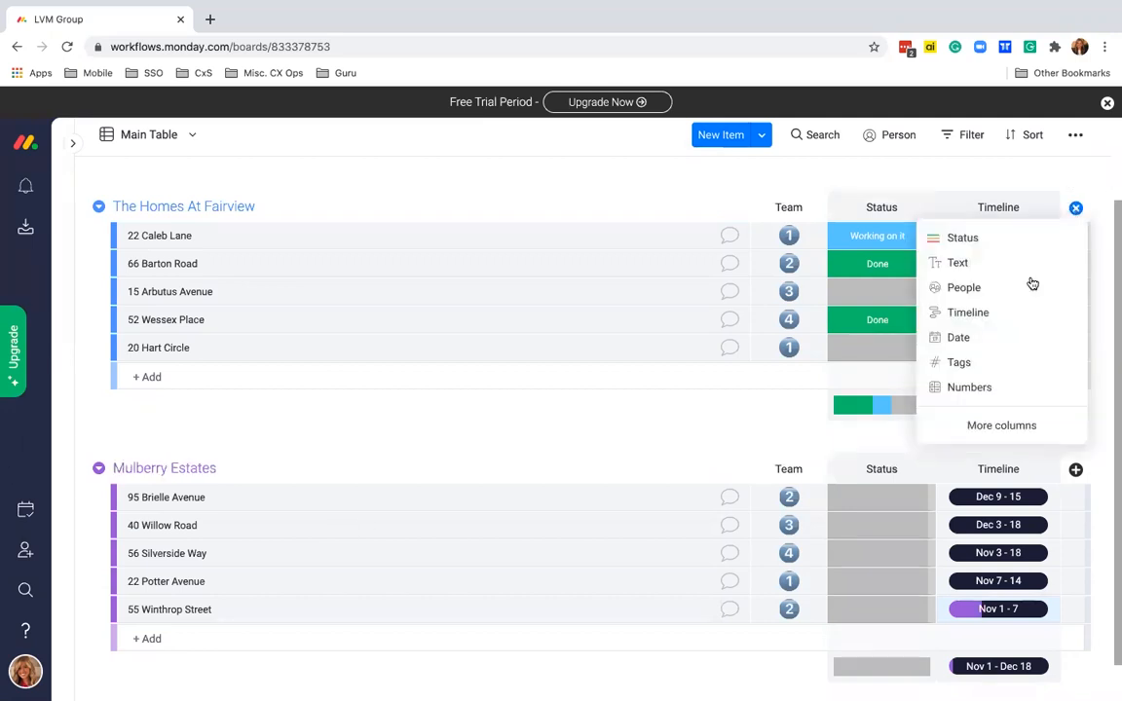
{"action": "left_click", "coordinate": [982, 387]}
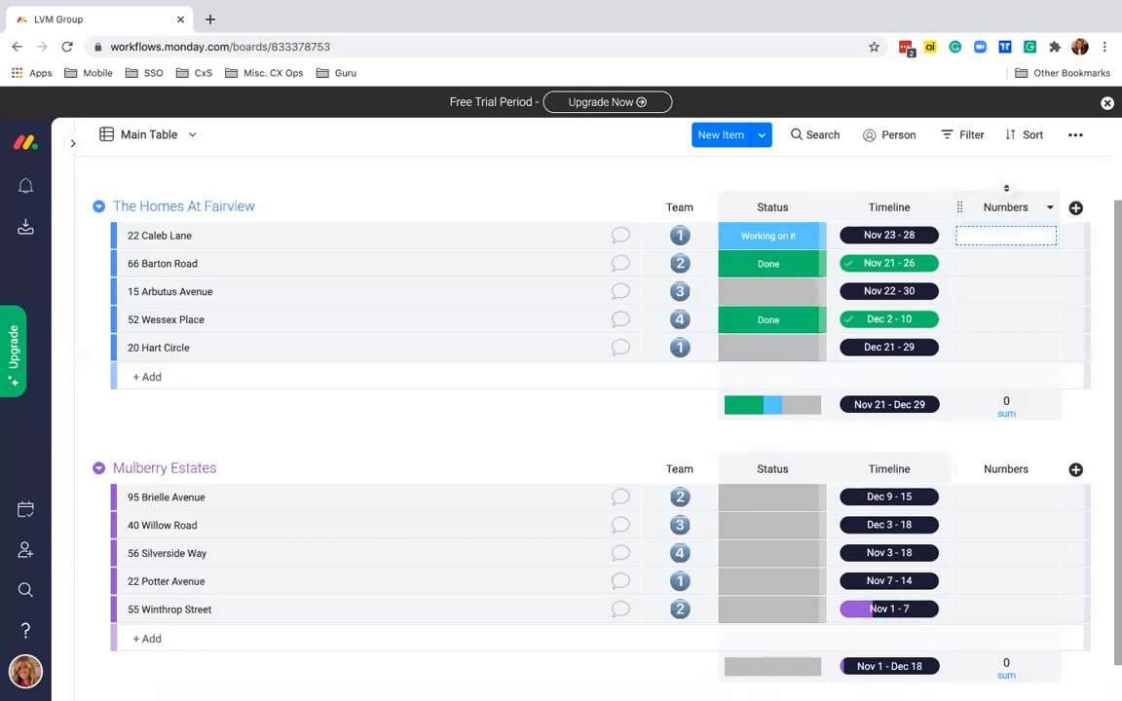
{"action": "left_click", "coordinate": [1005, 263]}
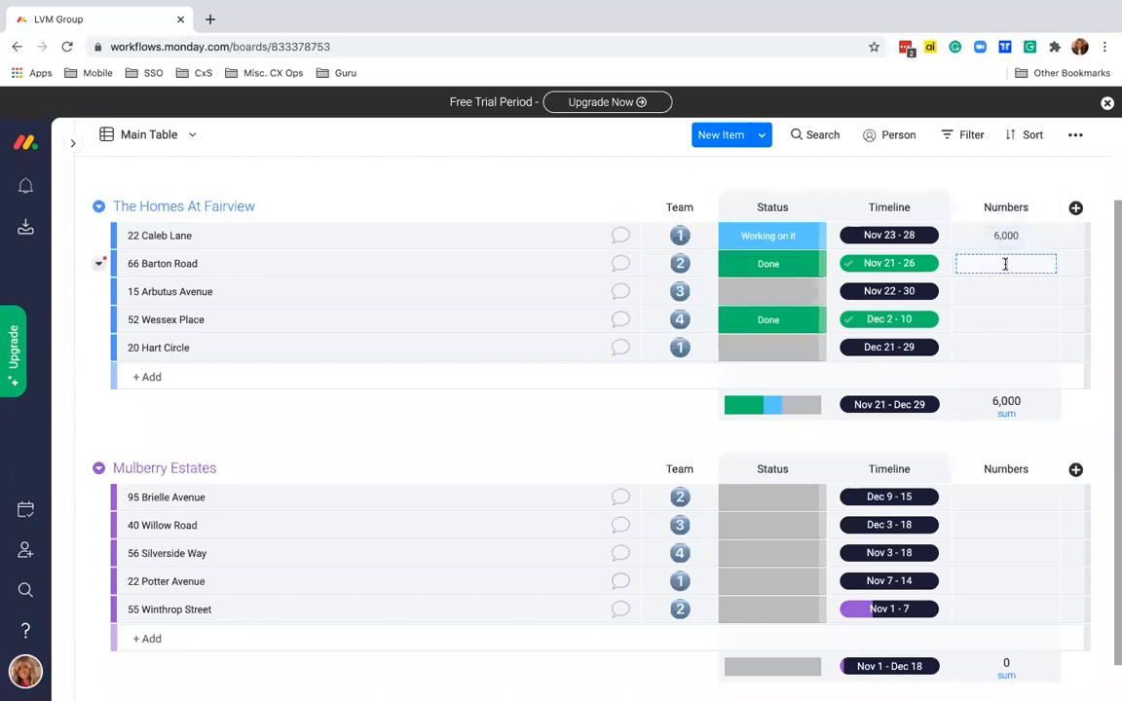
{"action": "type", "text": "4000"}
{"action": "left_click", "coordinate": [1013, 291]}
{"action": "type", "text": "3,000"}
{"action": "left_click", "coordinate": [1007, 320]}
{"action": "type", "text": "2,500"}
{"action": "left_click", "coordinate": [1024, 342]}
{"action": "type", "text": "7000"}
{"action": "left_click", "coordinate": [1006, 498]}
{"action": "type", "text": "10000"}
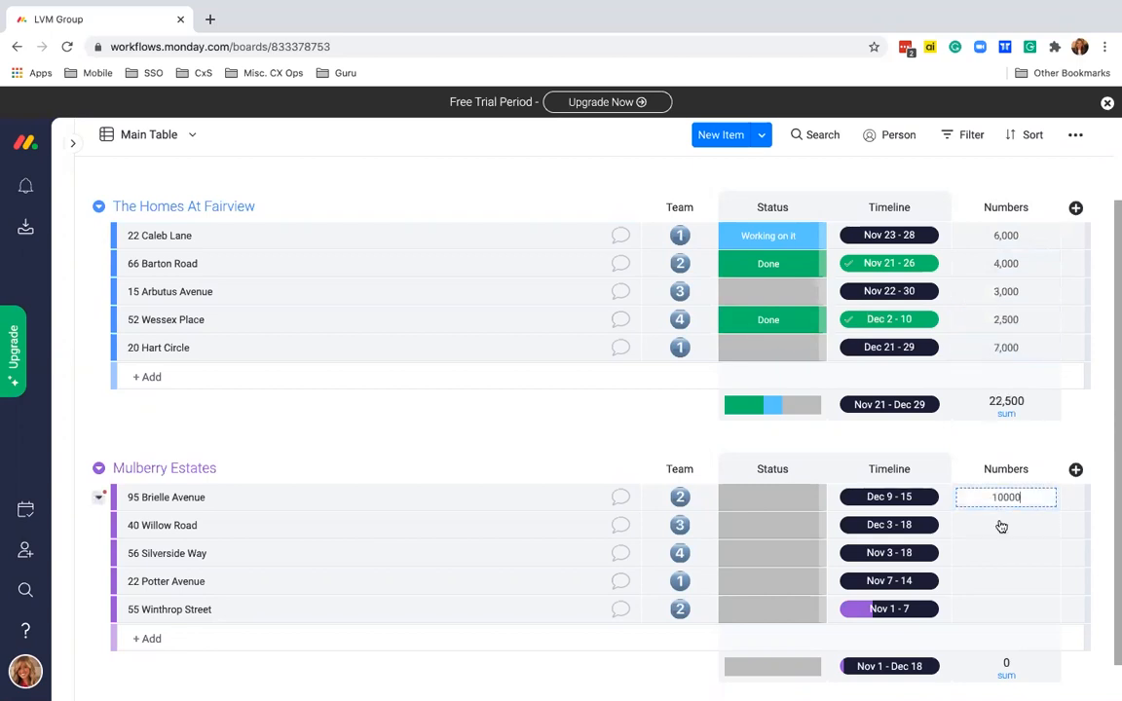
{"action": "left_click", "coordinate": [1001, 526]}
{"action": "type", "text": "8000"}
{"action": "left_click", "coordinate": [1008, 553]}
{"action": "type", "text": "3,000"}
{"action": "left_click", "coordinate": [1009, 580]}
{"action": "left_click", "coordinate": [1004, 610]}
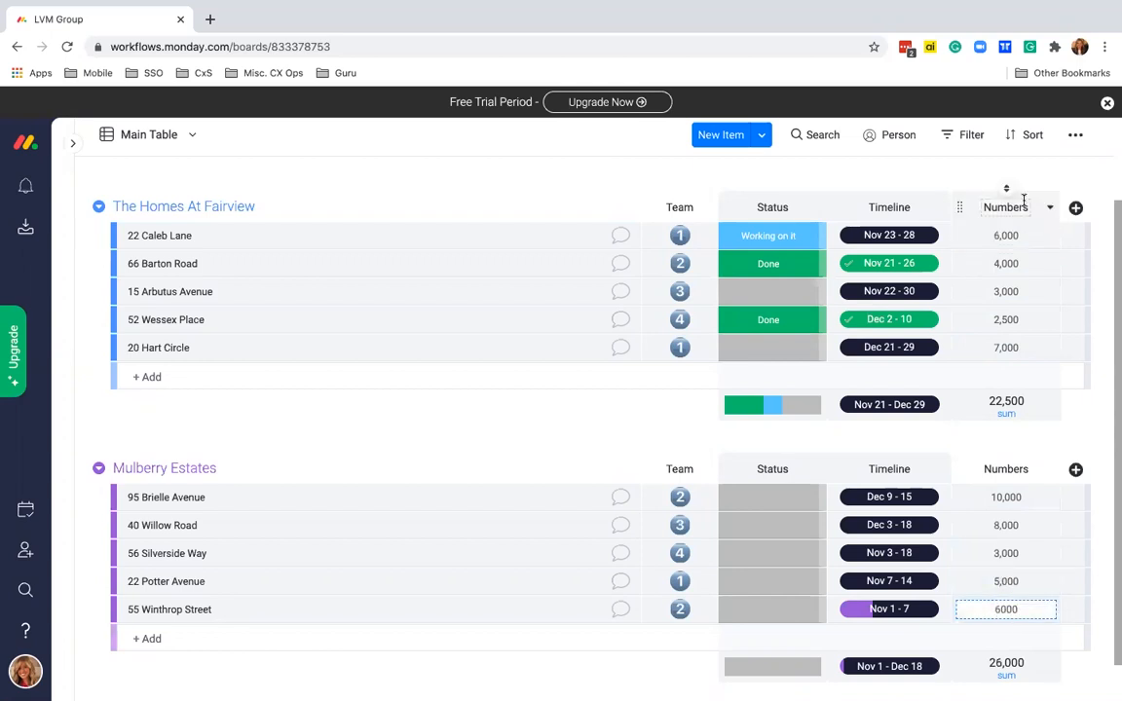
{"action": "key", "text": "Return"}
{"action": "left_click_drag", "start_coordinate": [1022, 207], "coordinate": [979, 205]}
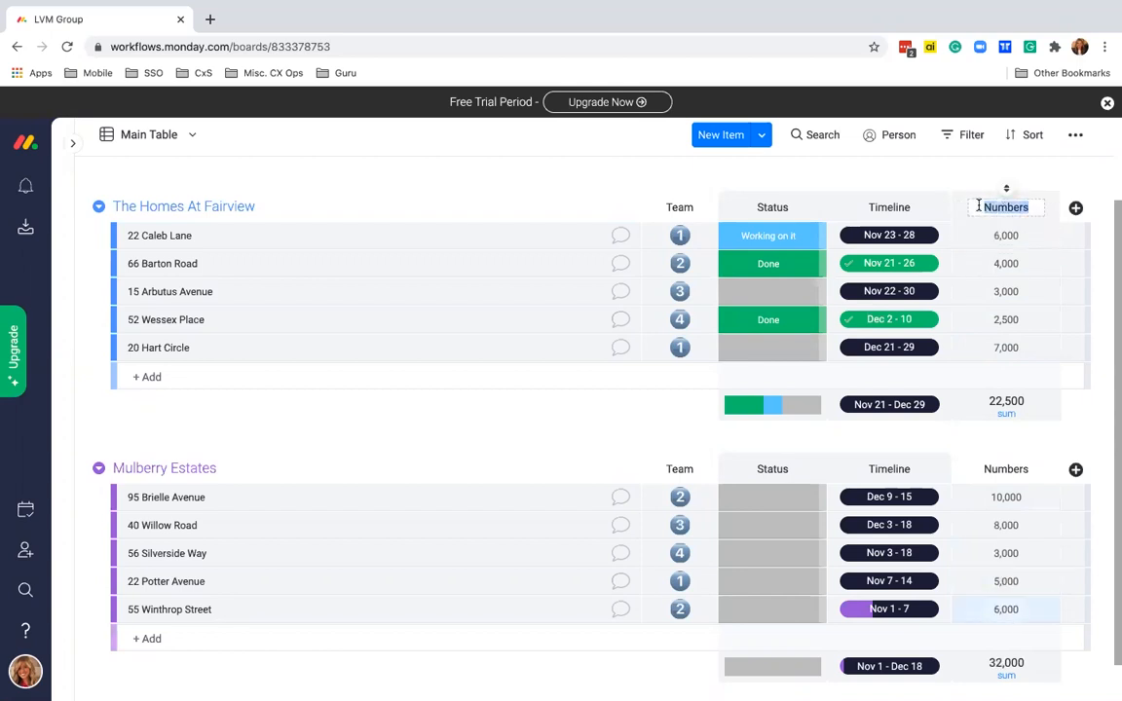
{"action": "type", "text": "P"}
{"action": "type", "text": "ost of Materials"}
{"action": "key", "text": "Return"}
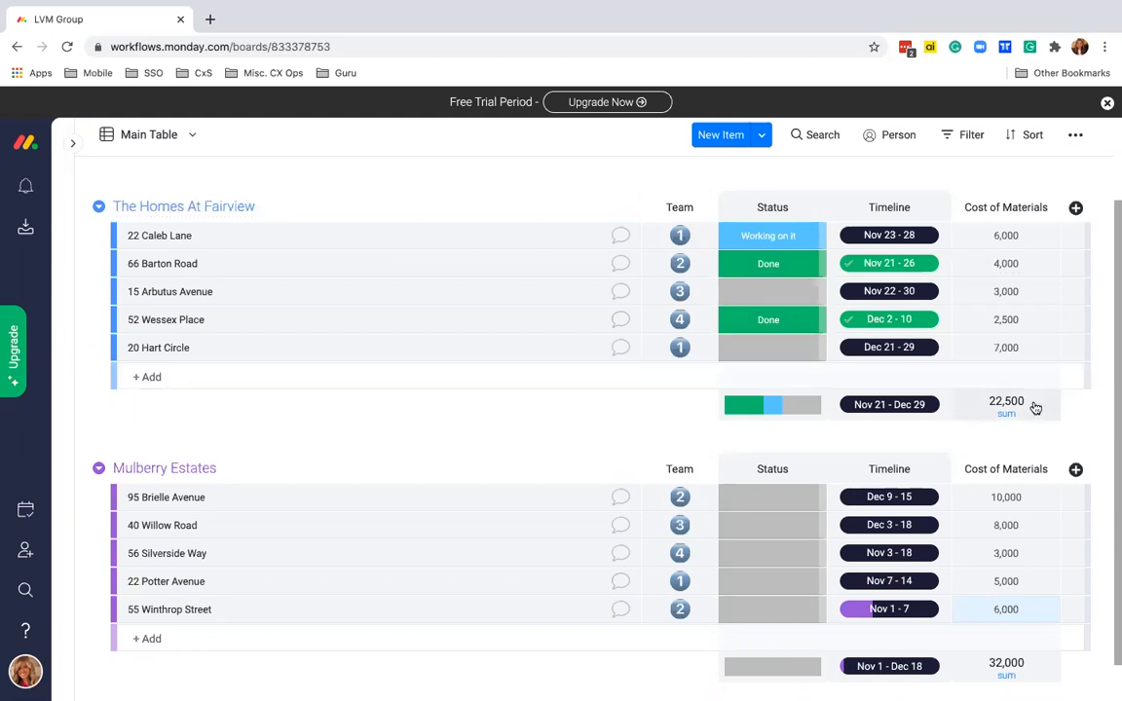
- Set the Cost of Materials column's unit to dollars ($)
{"action": "left_click", "coordinate": [962, 406]}
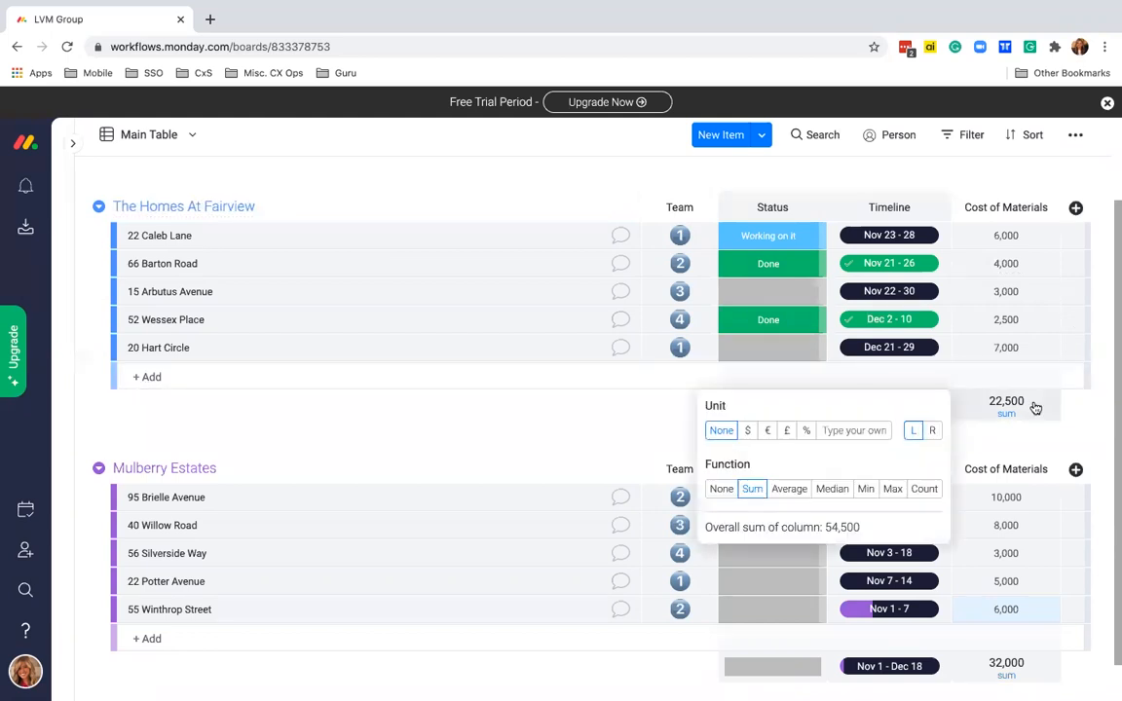
{"action": "left_click", "coordinate": [747, 433]}
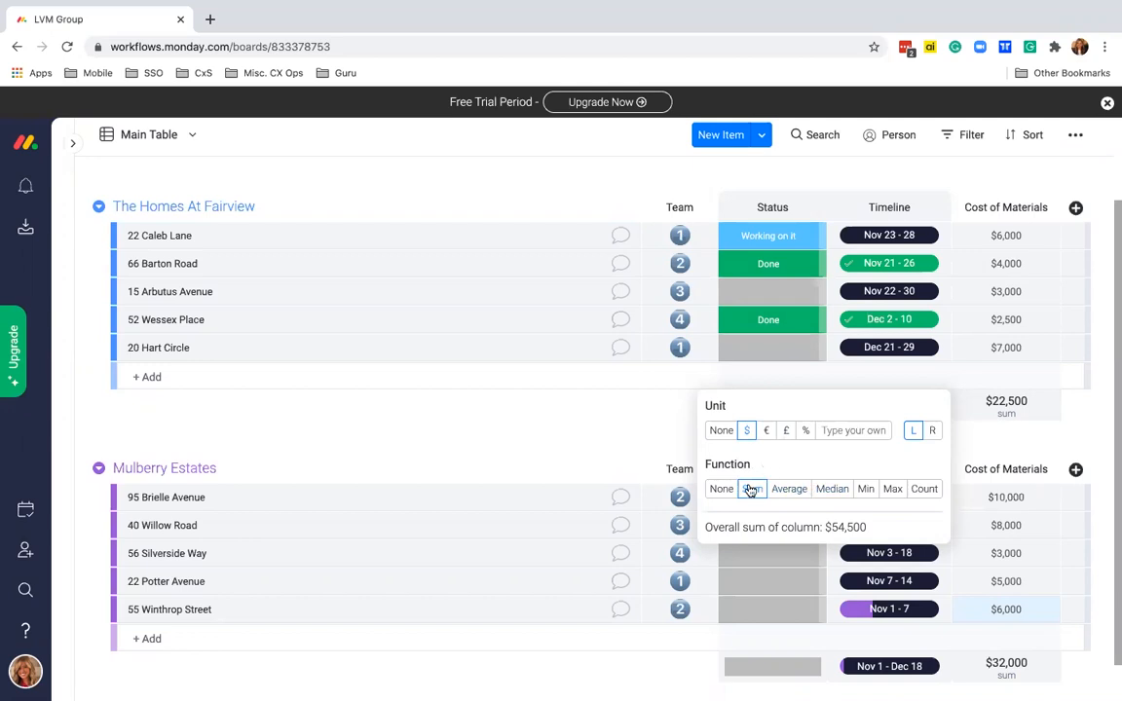
{"action": "left_click", "coordinate": [293, 400]}
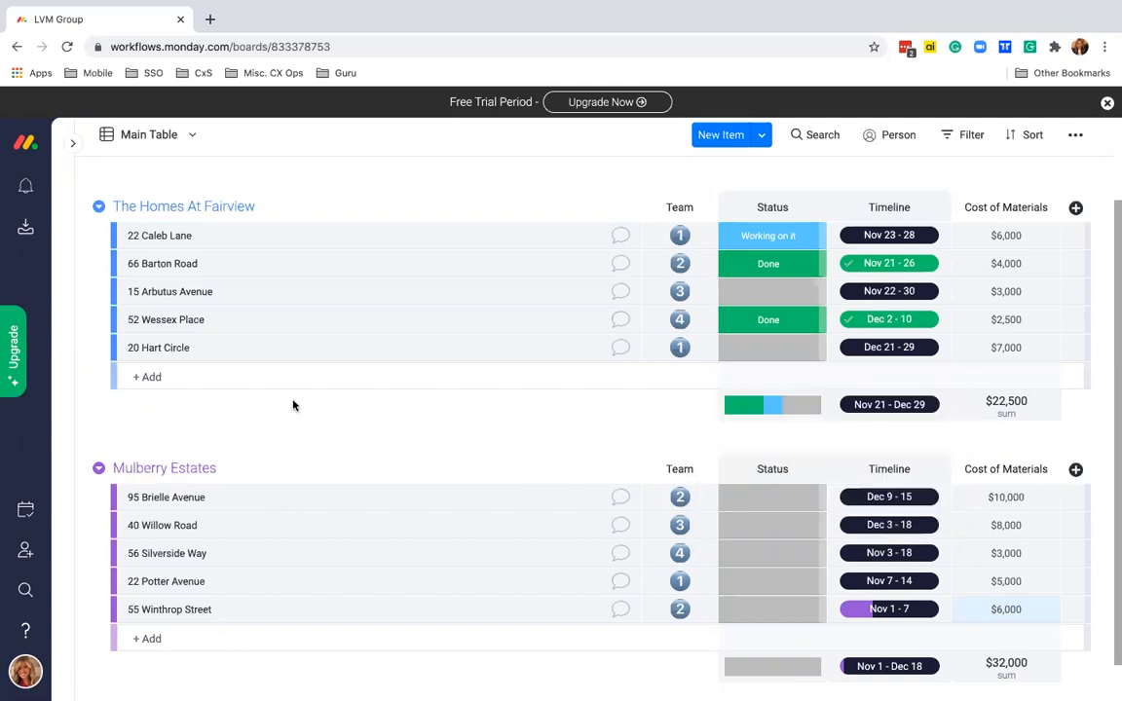
- Add a Location column to the board from the full column catalogue
{"action": "left_click", "coordinate": [1076, 210]}
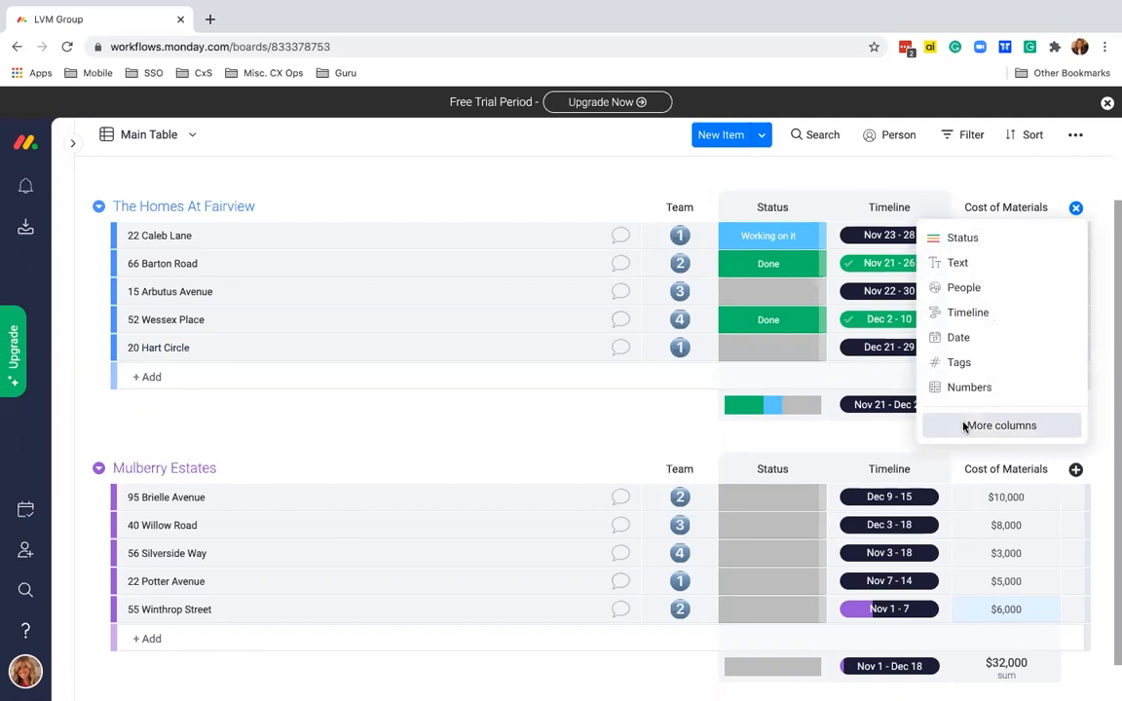
{"action": "left_click", "coordinate": [1000, 426]}
{"action": "left_click", "coordinate": [828, 167]}
{"action": "type", "text": "location"}
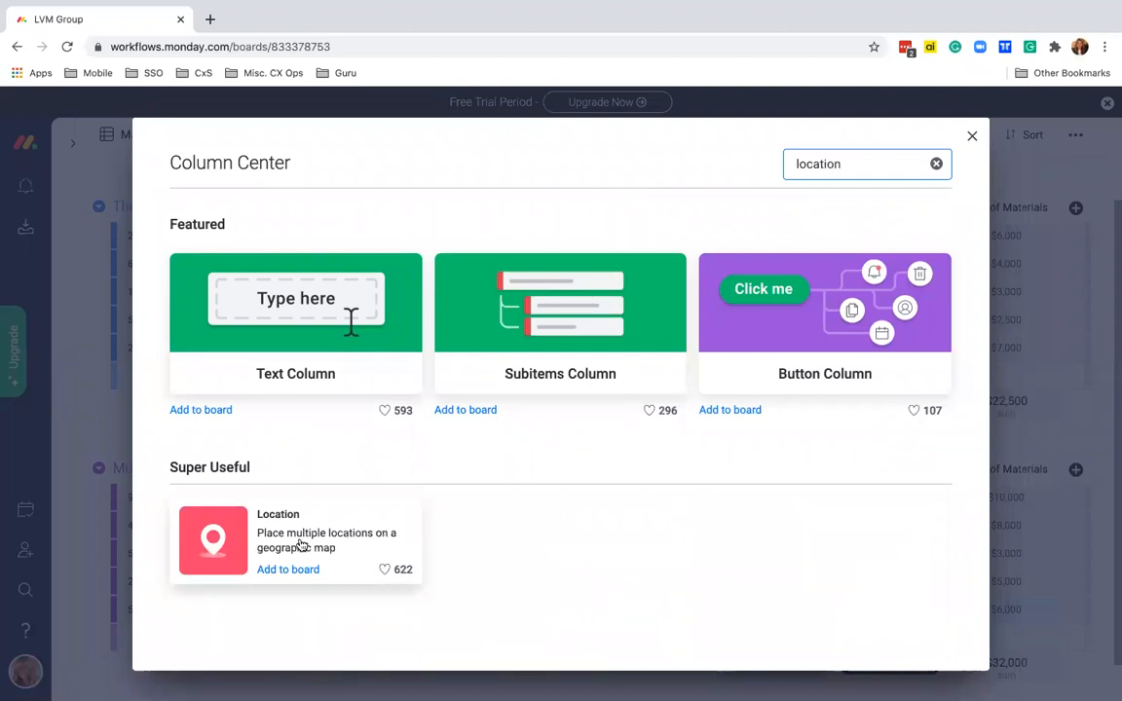
{"action": "left_click", "coordinate": [301, 545]}
{"action": "left_click", "coordinate": [966, 220]}
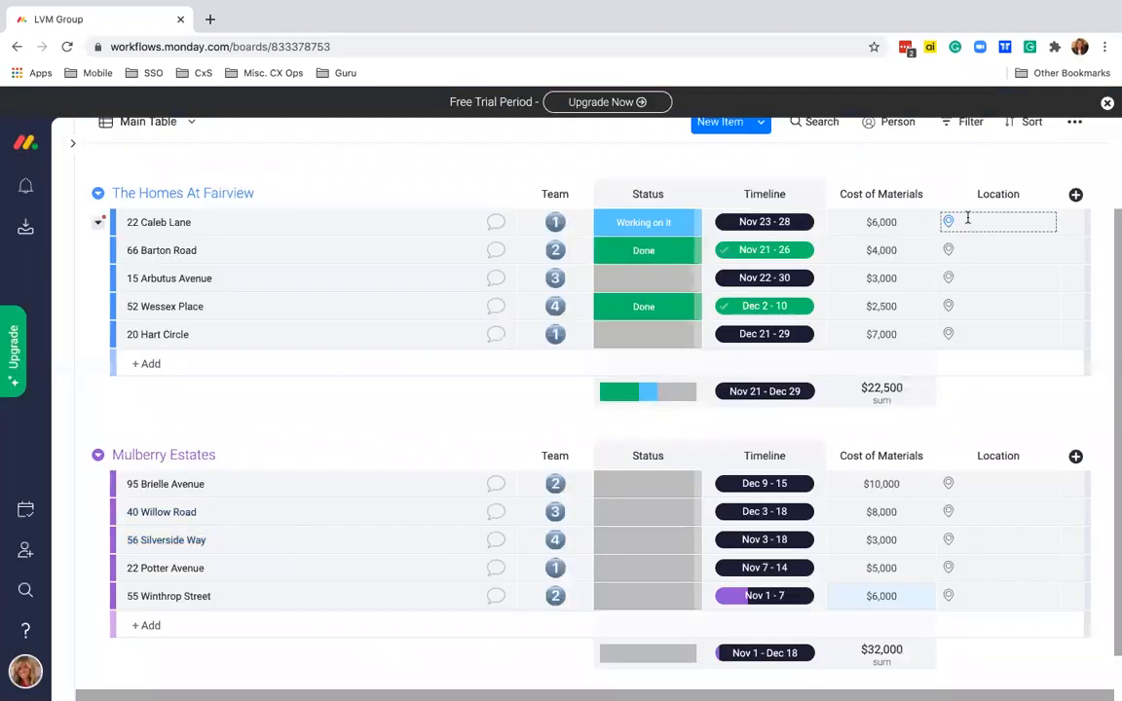
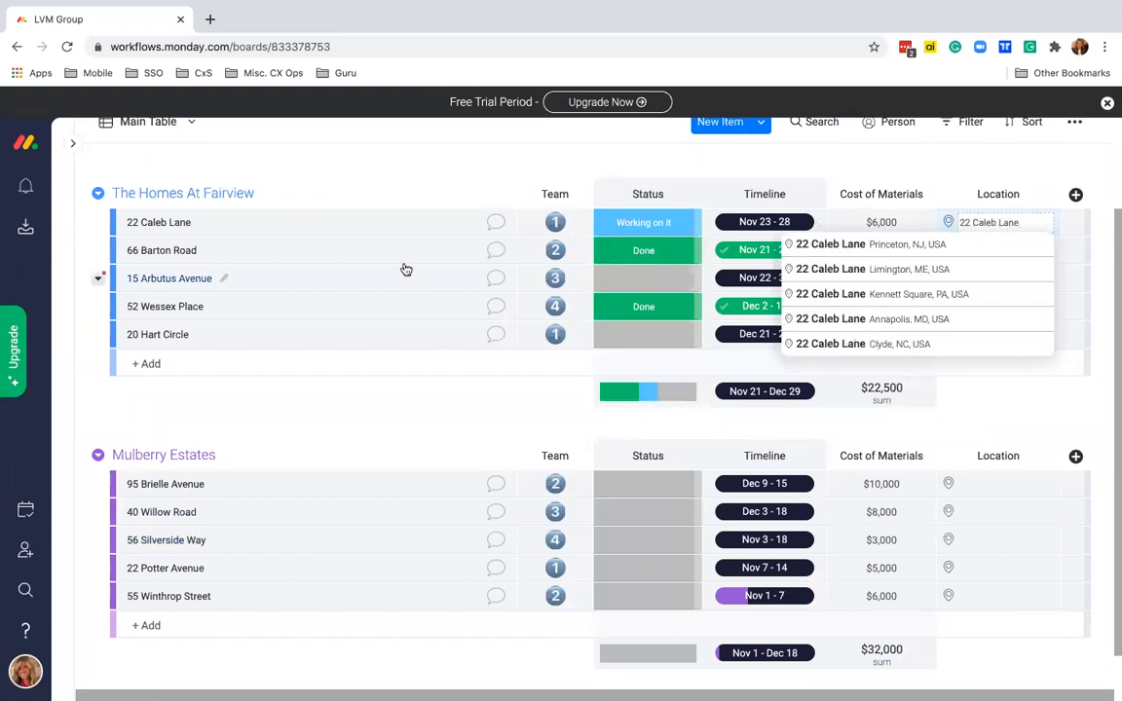
{"action": "left_click", "coordinate": [934, 245]}
{"action": "left_click", "coordinate": [991, 250]}
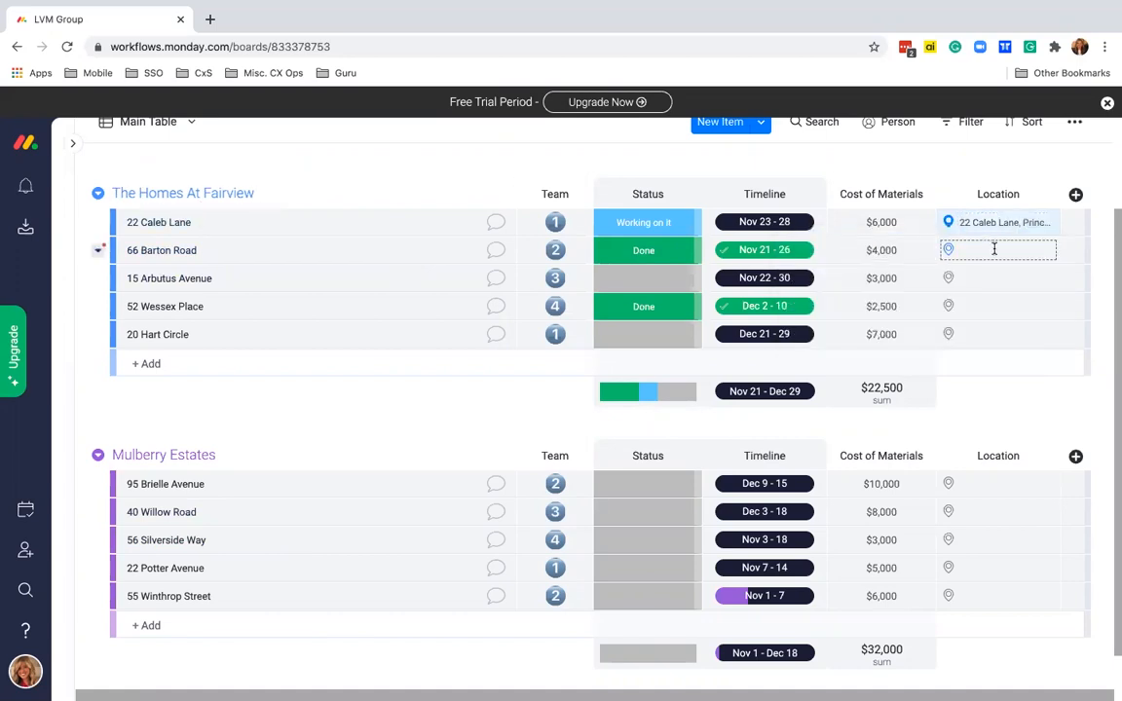
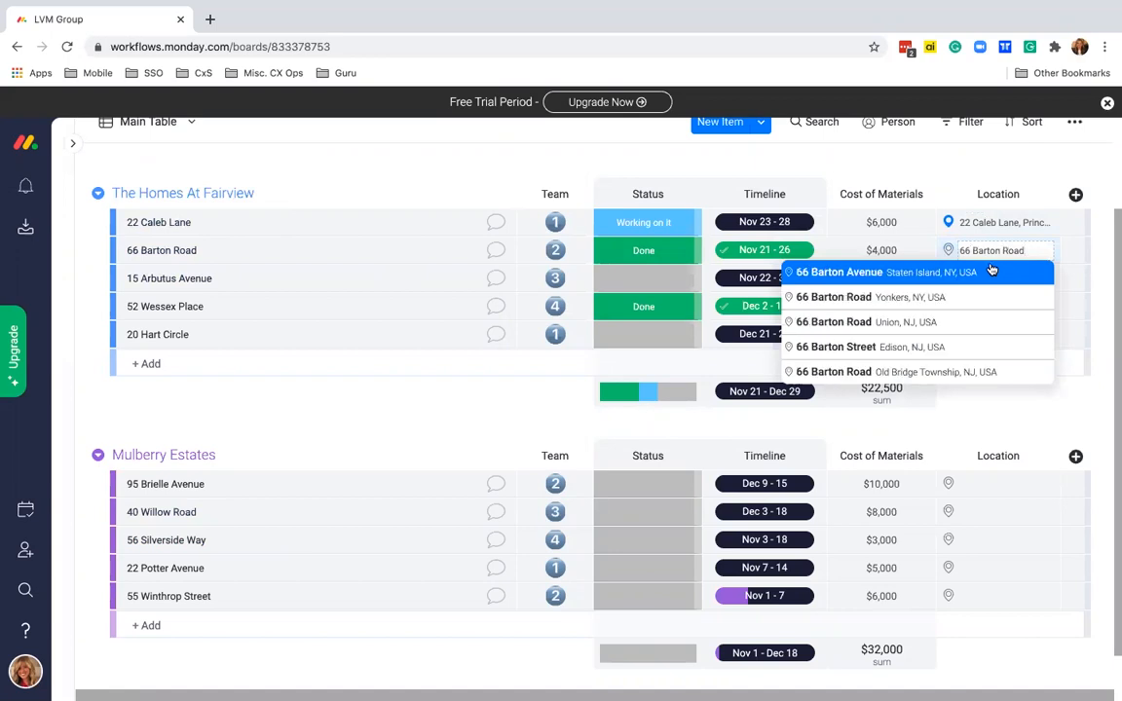
{"action": "left_click", "coordinate": [989, 296]}
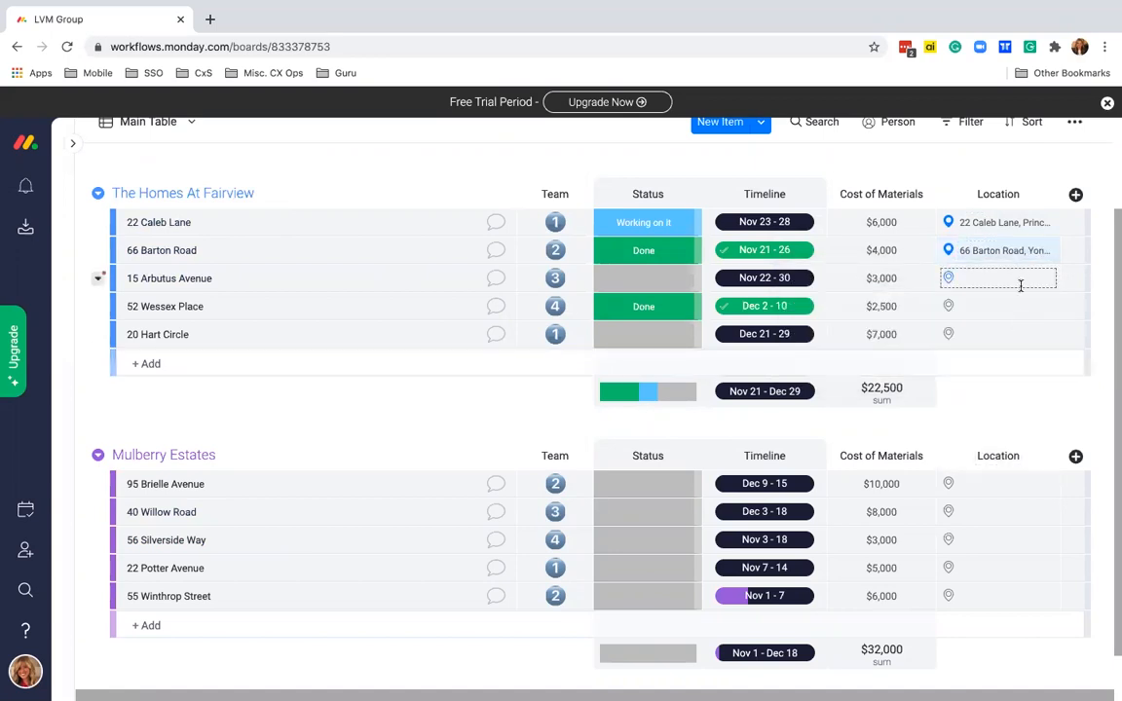
{"action": "scroll", "coordinate": [334, 288], "scroll_direction": "up", "scroll_amount": 2}
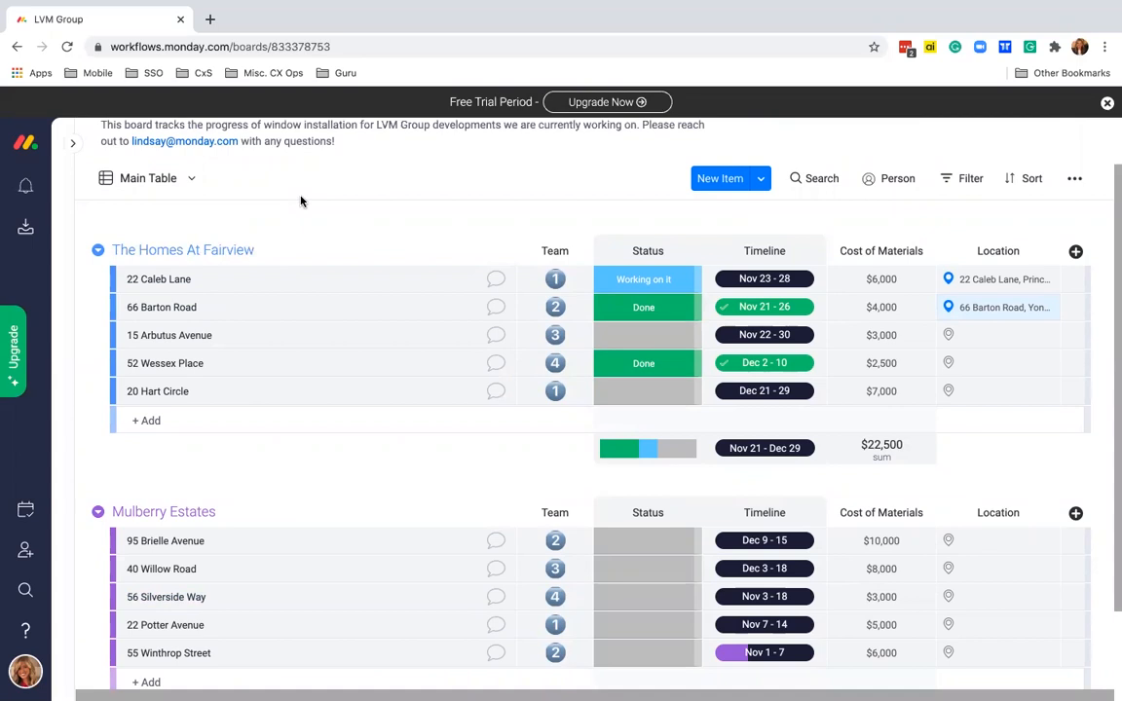
- Open the Views Center through Main Table's Add View > More views option
{"action": "left_click", "coordinate": [151, 183]}
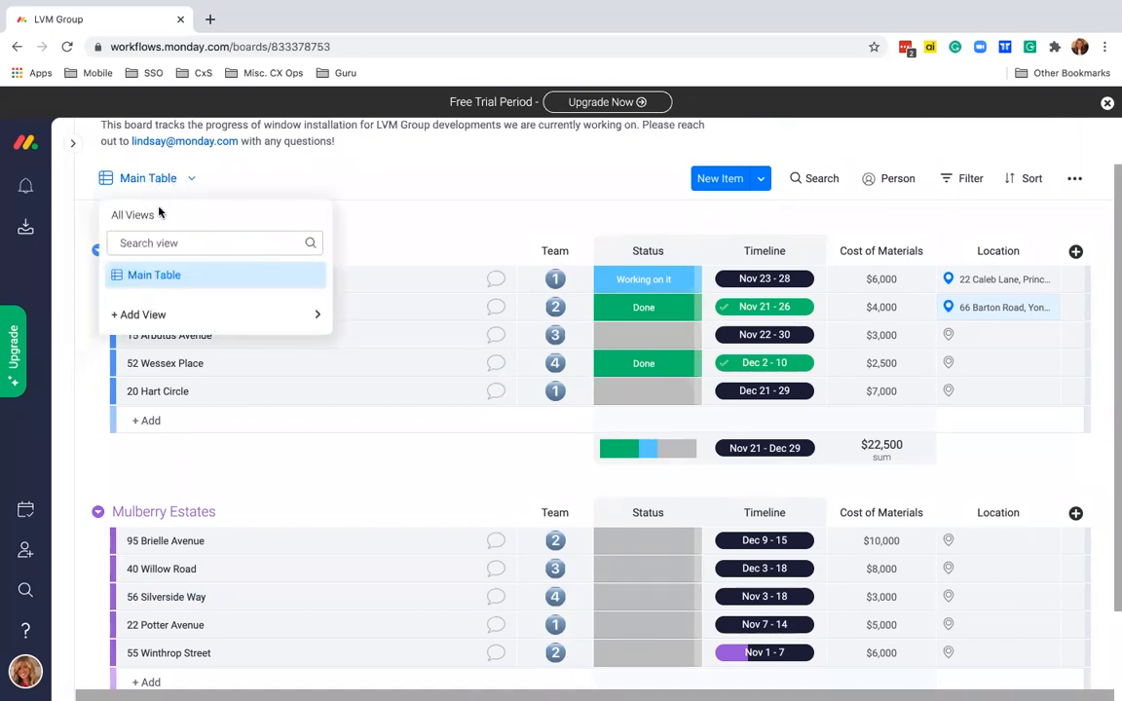
{"action": "mouse_move", "coordinate": [178, 311]}
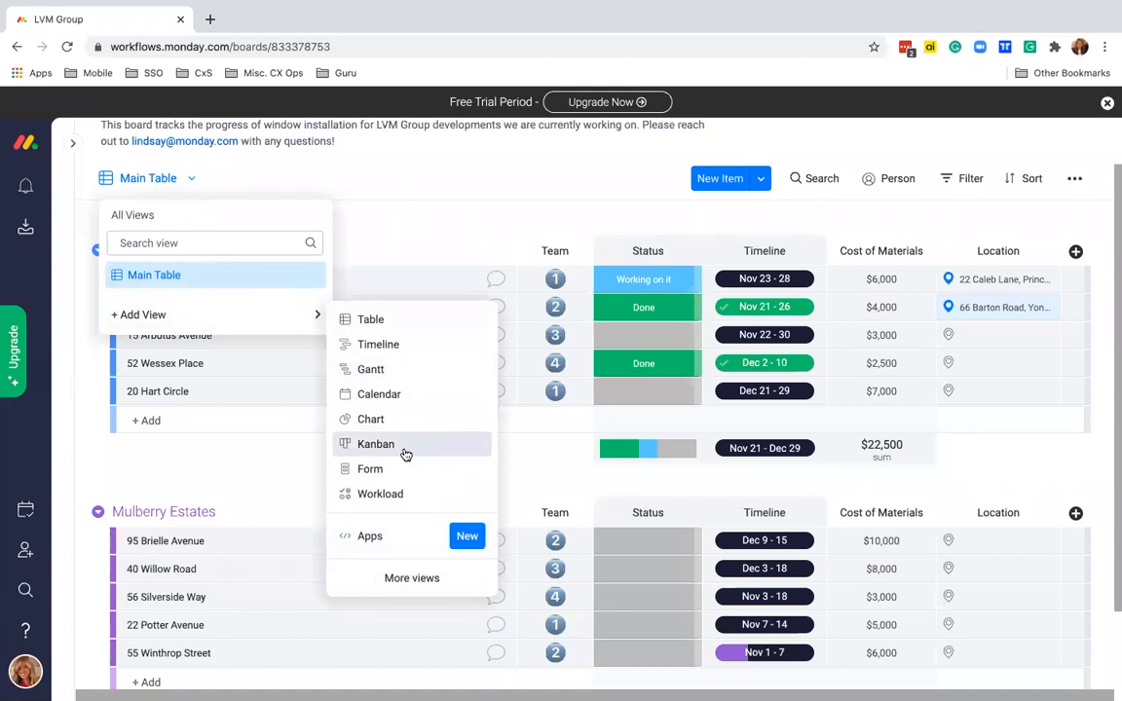
{"action": "left_click", "coordinate": [413, 580]}
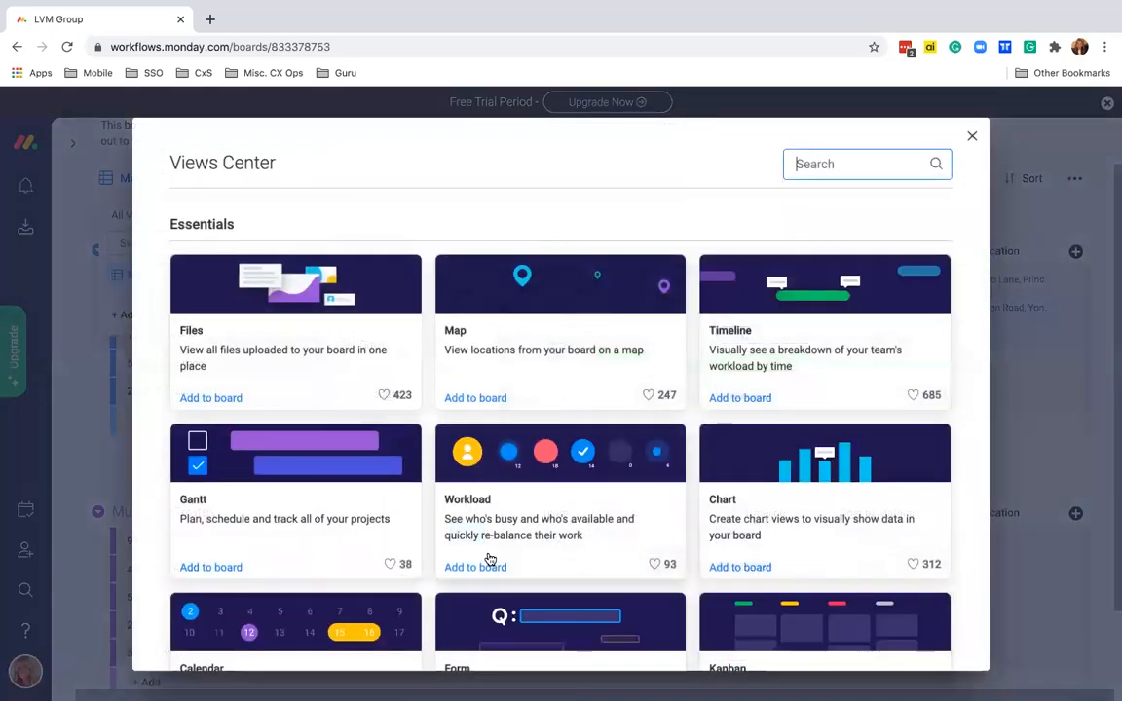
{"action": "scroll", "coordinate": [490, 558], "scroll_direction": "down", "scroll_amount": 10}
{"action": "scroll", "coordinate": [560, 550], "scroll_direction": "up", "scroll_amount": 10}
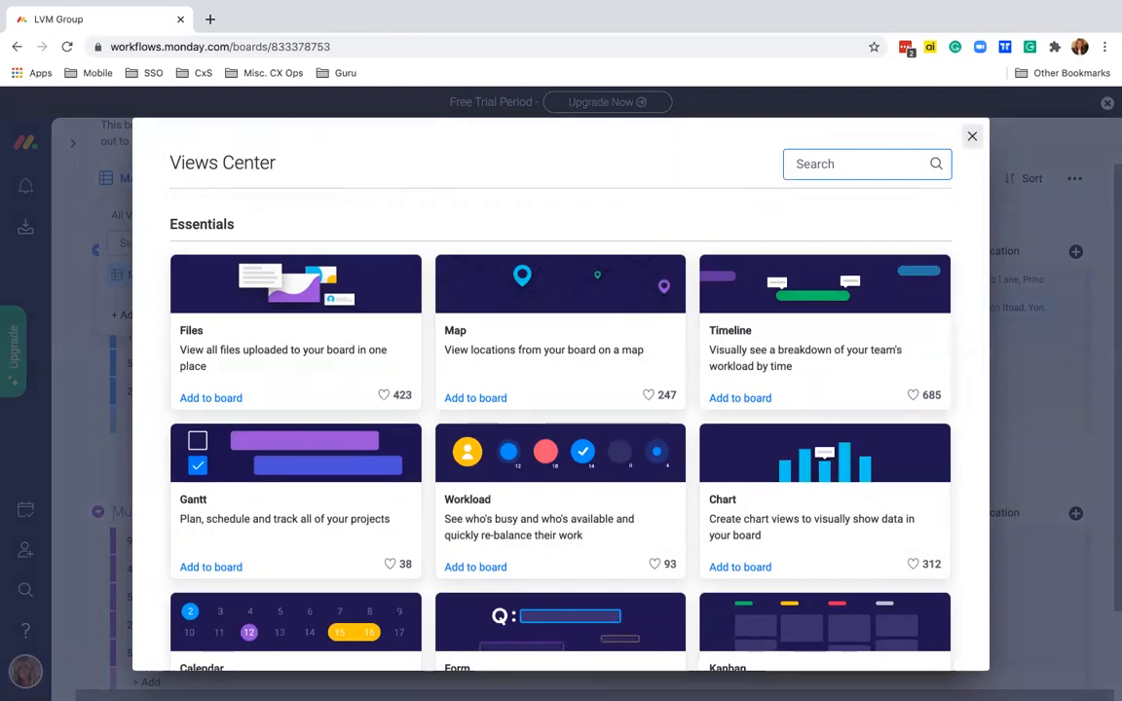
- Close the Views Center and move the Location column to directly after the item names
{"action": "left_click", "coordinate": [972, 136]}
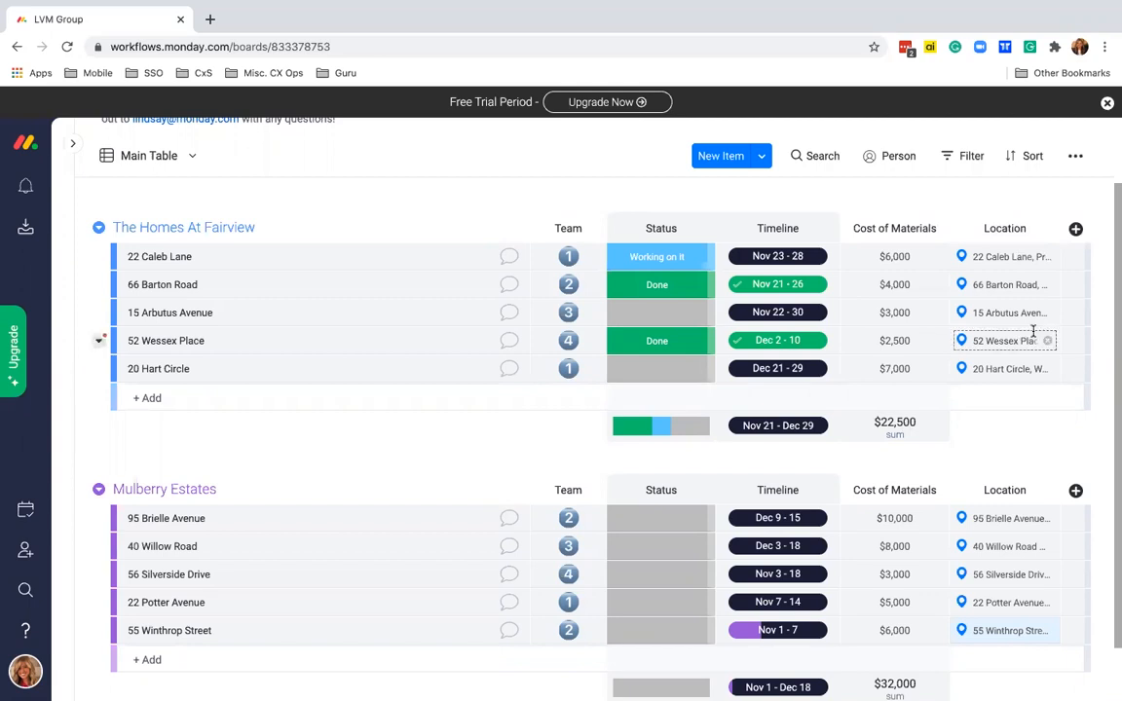
{"action": "left_click_drag", "start_coordinate": [958, 225], "coordinate": [565, 222]}
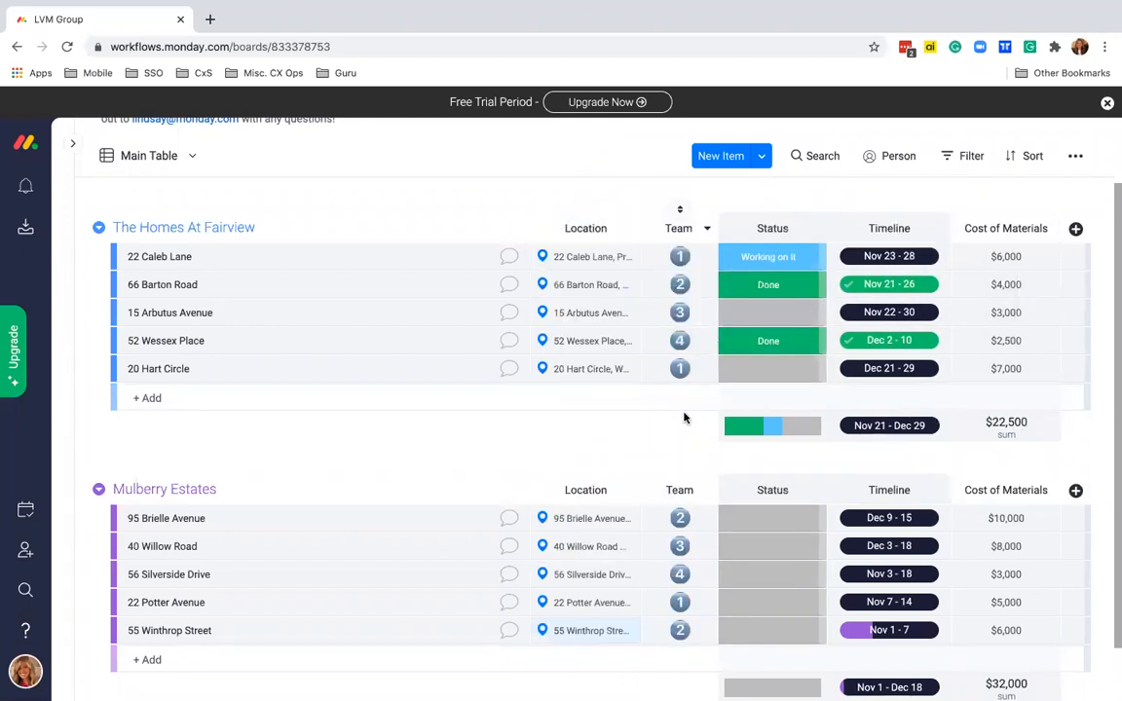
- Add a Files column to the board via a 'file' search in the column catalogue
{"action": "left_click", "coordinate": [1077, 229]}
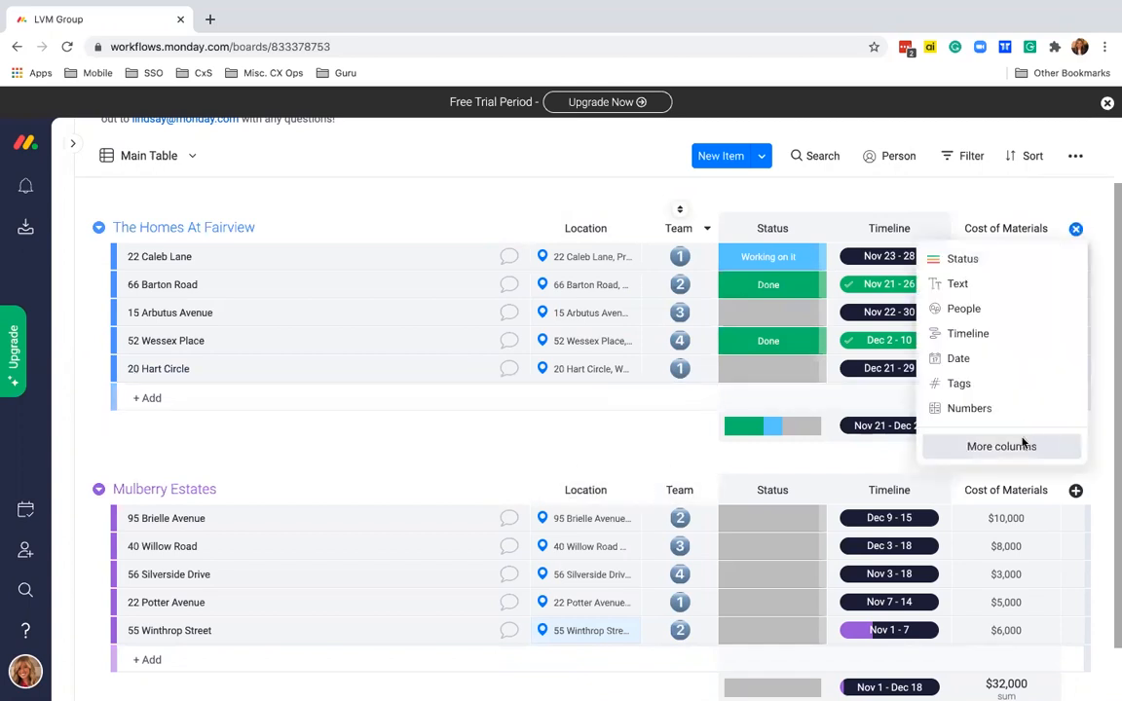
{"action": "left_click", "coordinate": [954, 440]}
{"action": "type", "text": "file"}
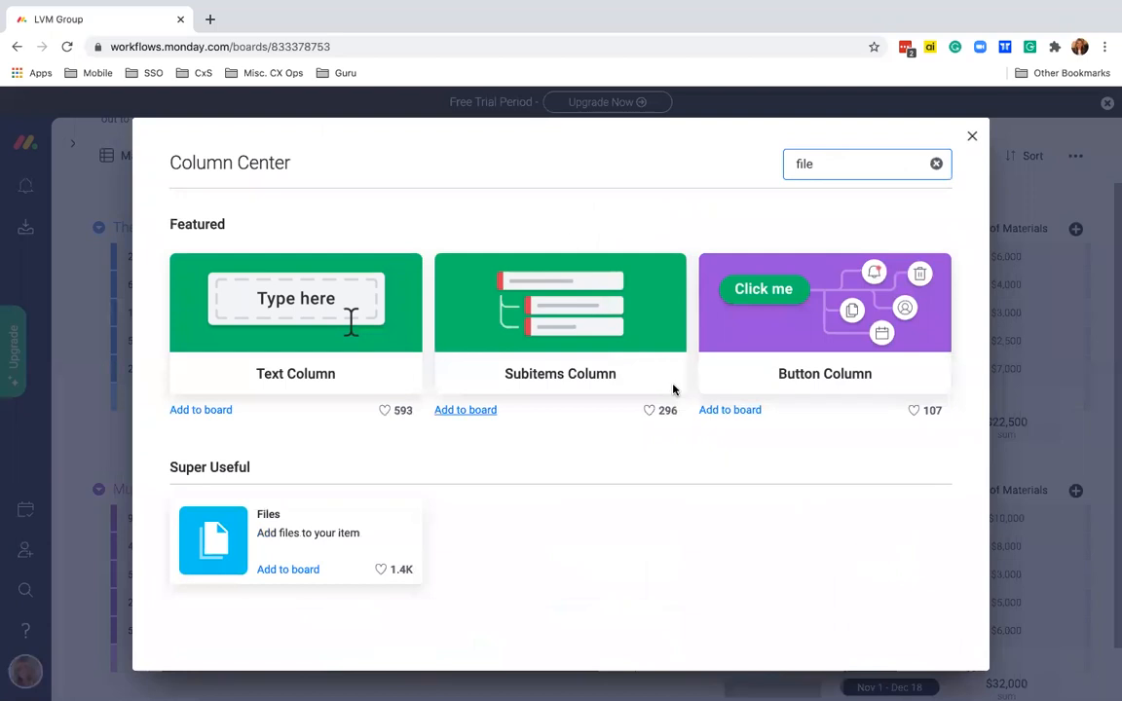
{"action": "left_click", "coordinate": [288, 570]}
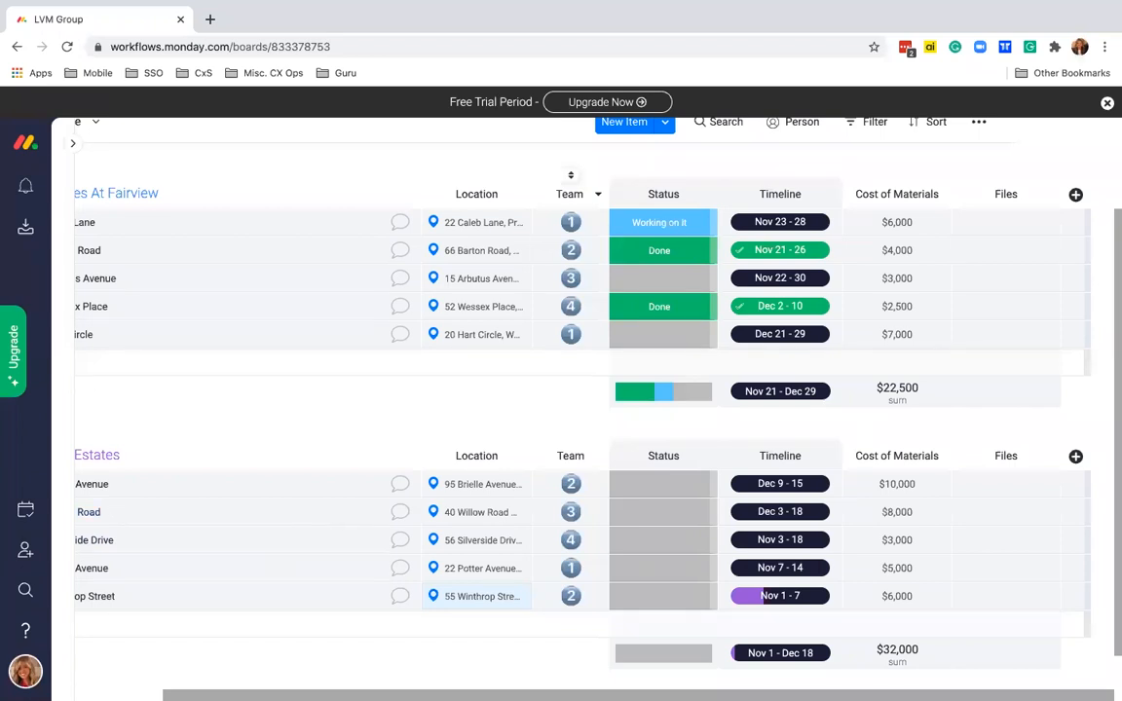
{"action": "scroll", "coordinate": [526, 313], "scroll_direction": "down", "scroll_amount": 1}
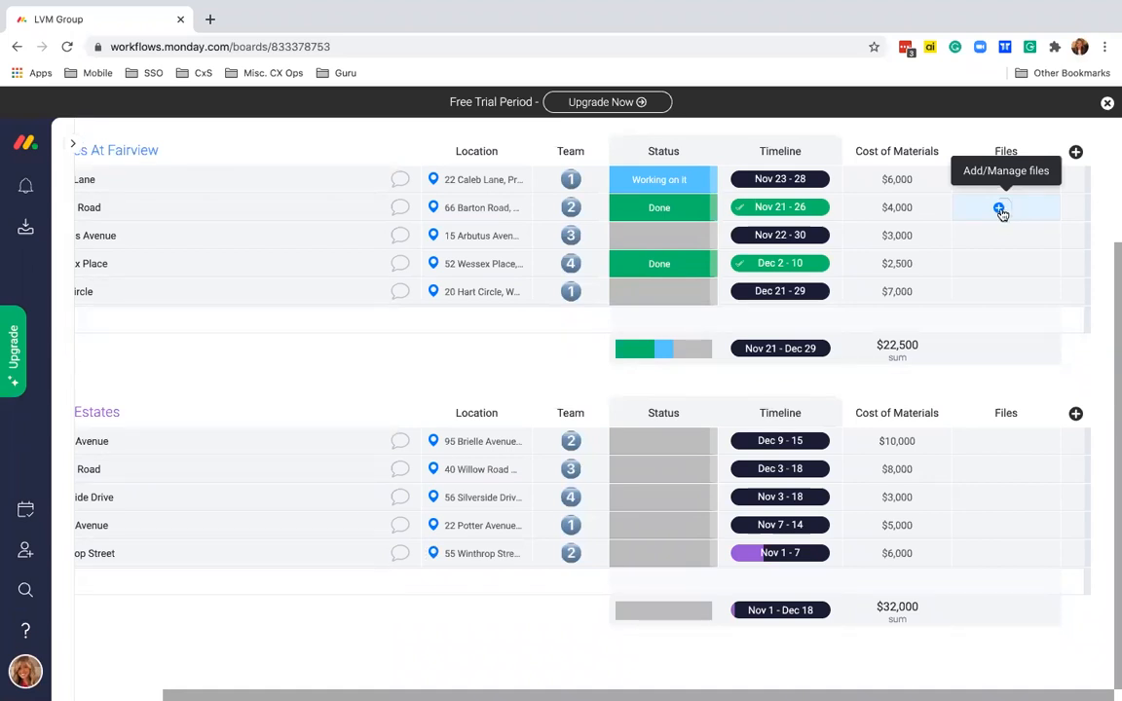
{"action": "left_click", "coordinate": [1000, 211]}
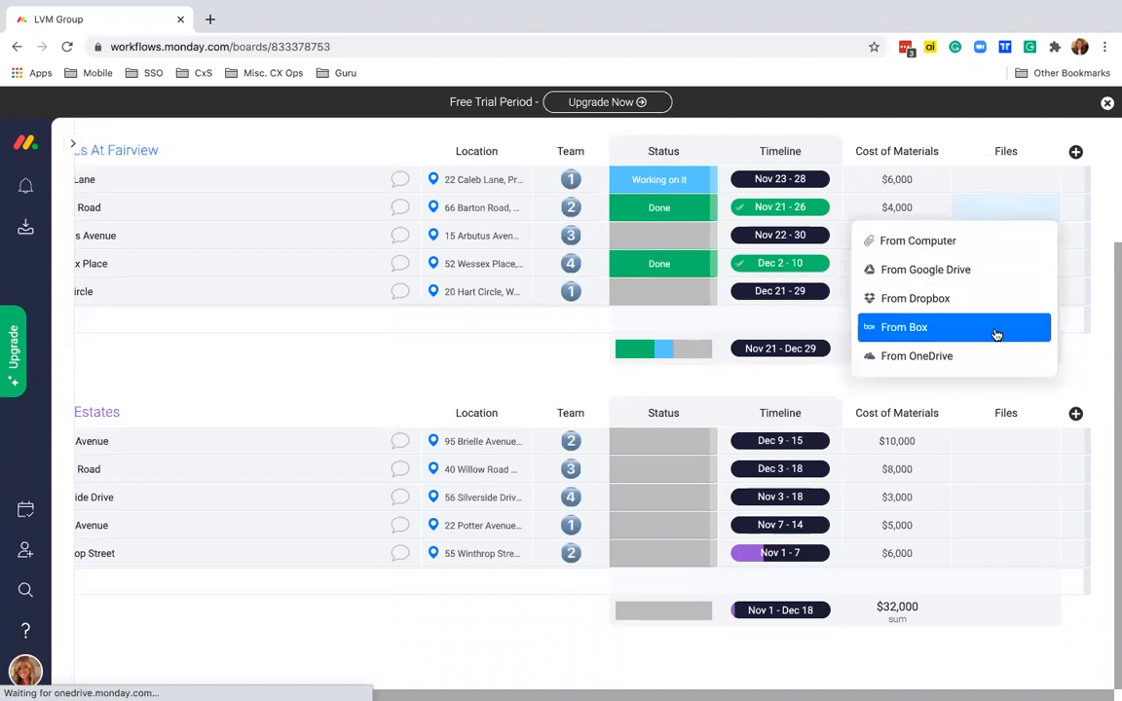
{"action": "left_click", "coordinate": [979, 277]}
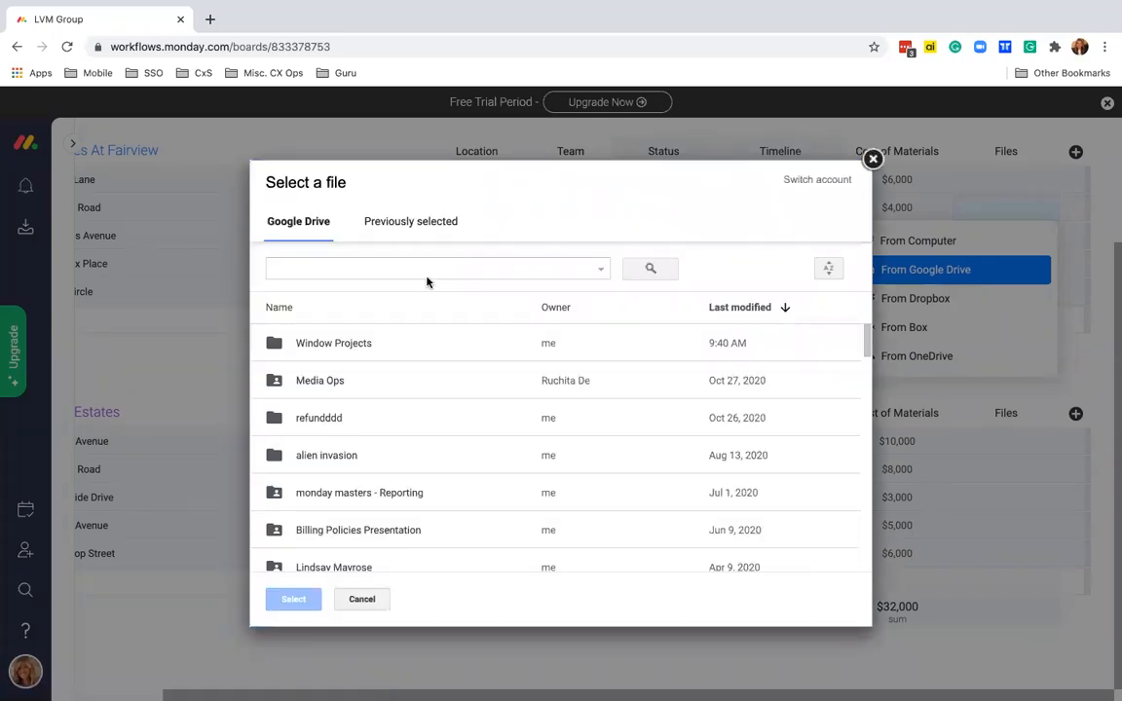
{"action": "double_click", "coordinate": [348, 343]}
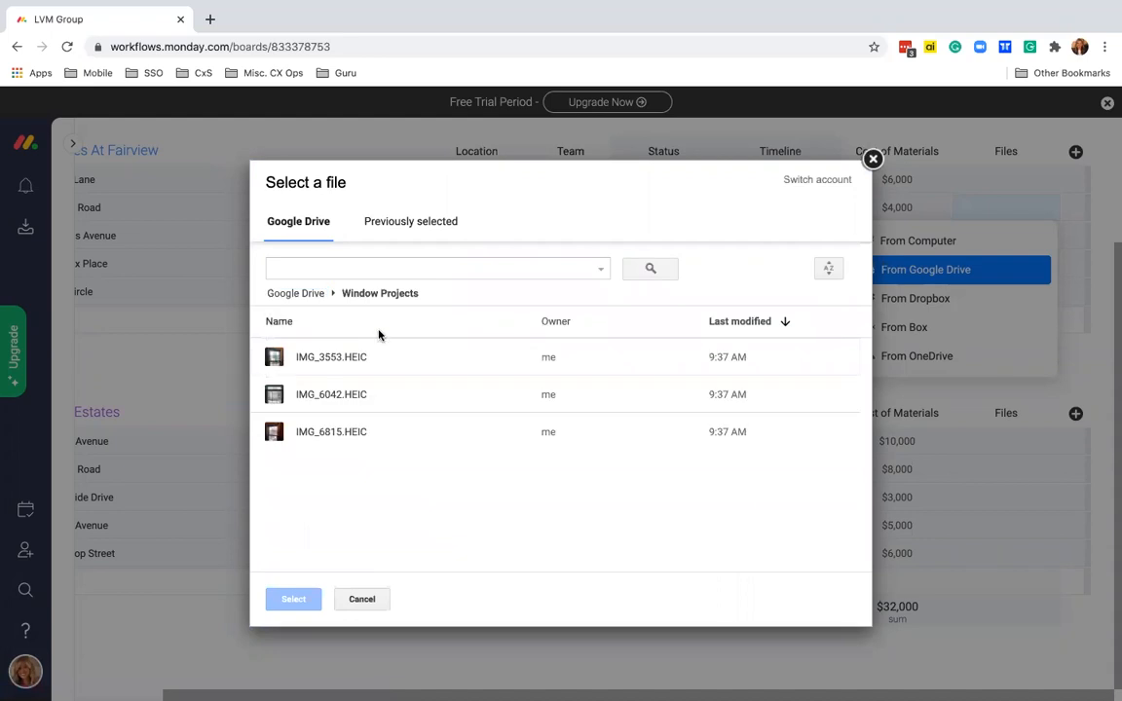
{"action": "double_click", "coordinate": [349, 358]}
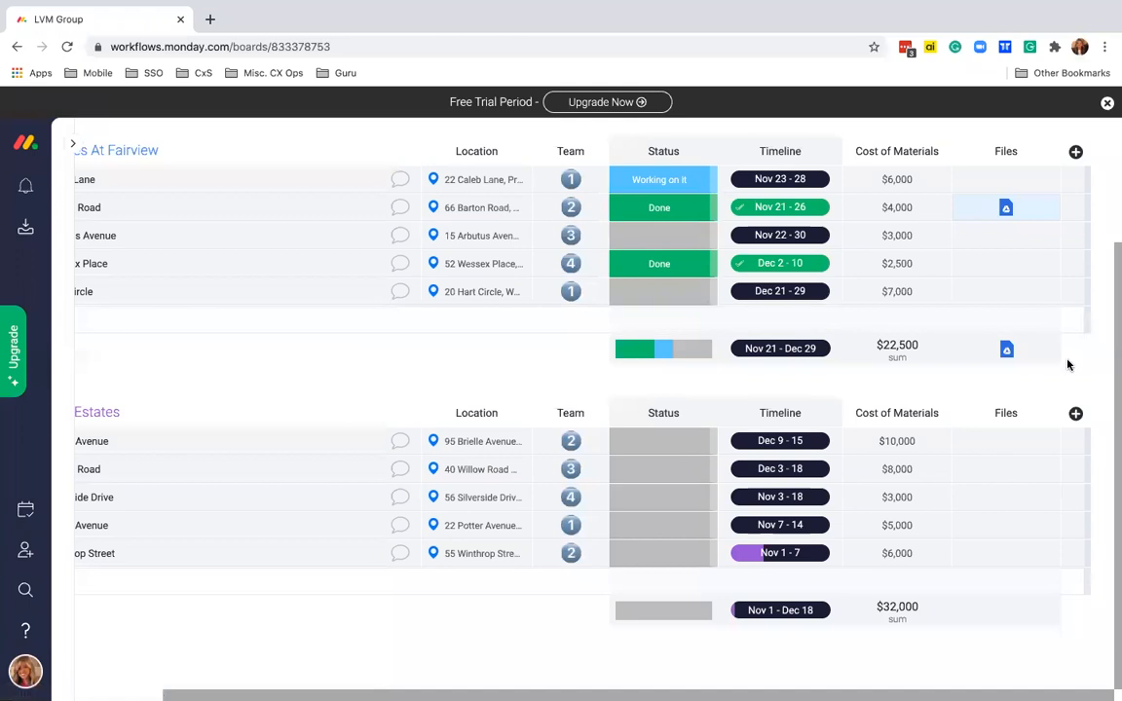
{"action": "left_click", "coordinate": [1008, 210]}
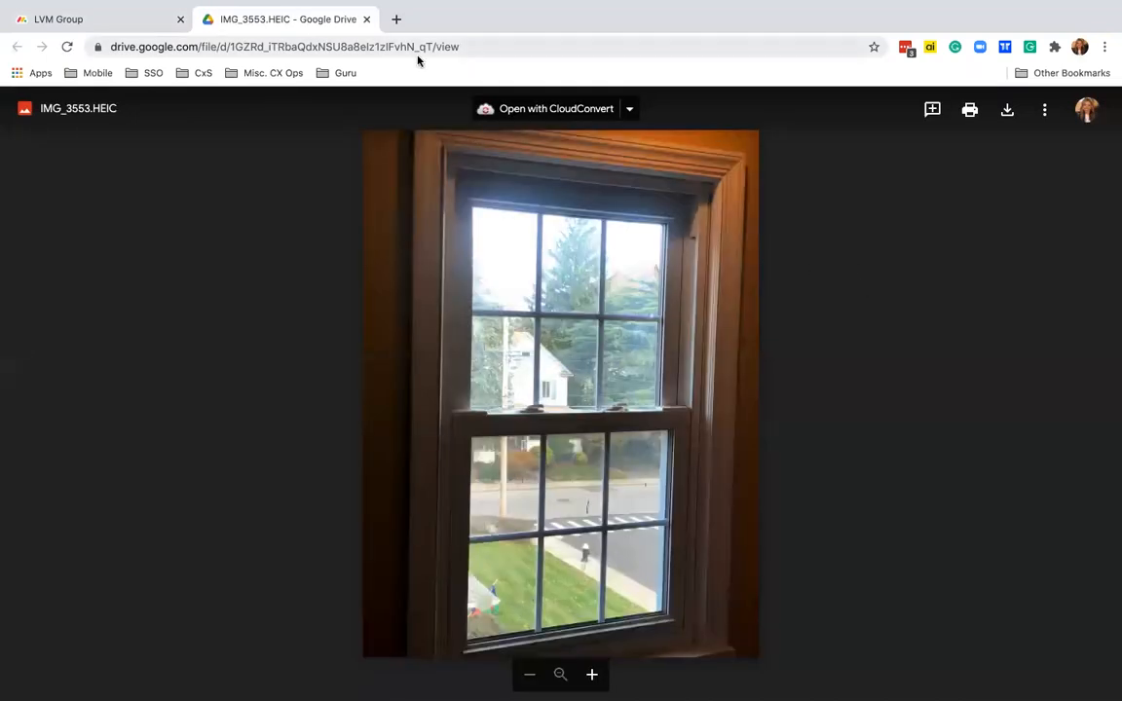
{"action": "left_click", "coordinate": [366, 20]}
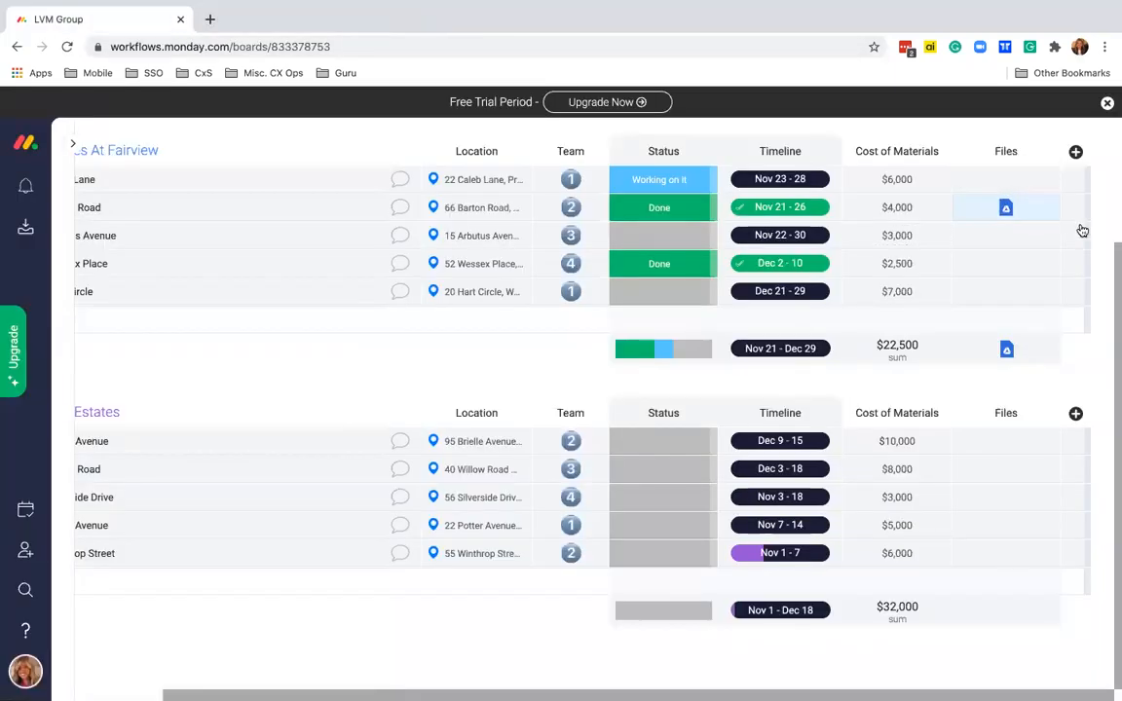
{"action": "left_click", "coordinate": [1018, 267]}
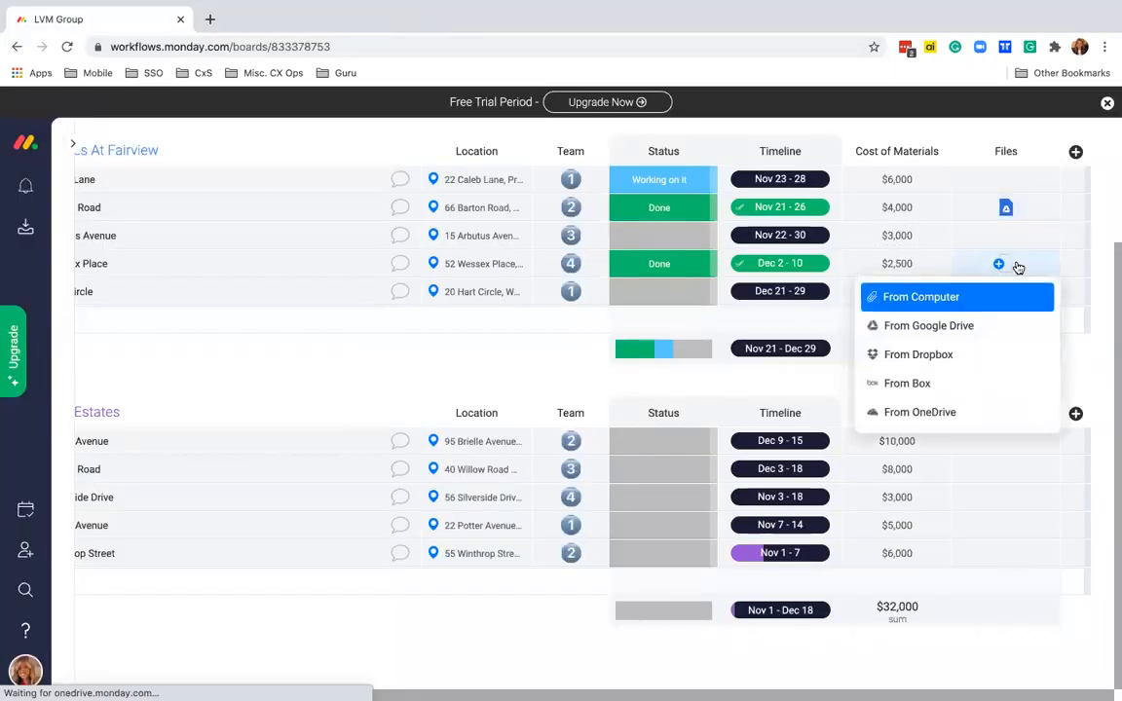
{"action": "left_click", "coordinate": [944, 327]}
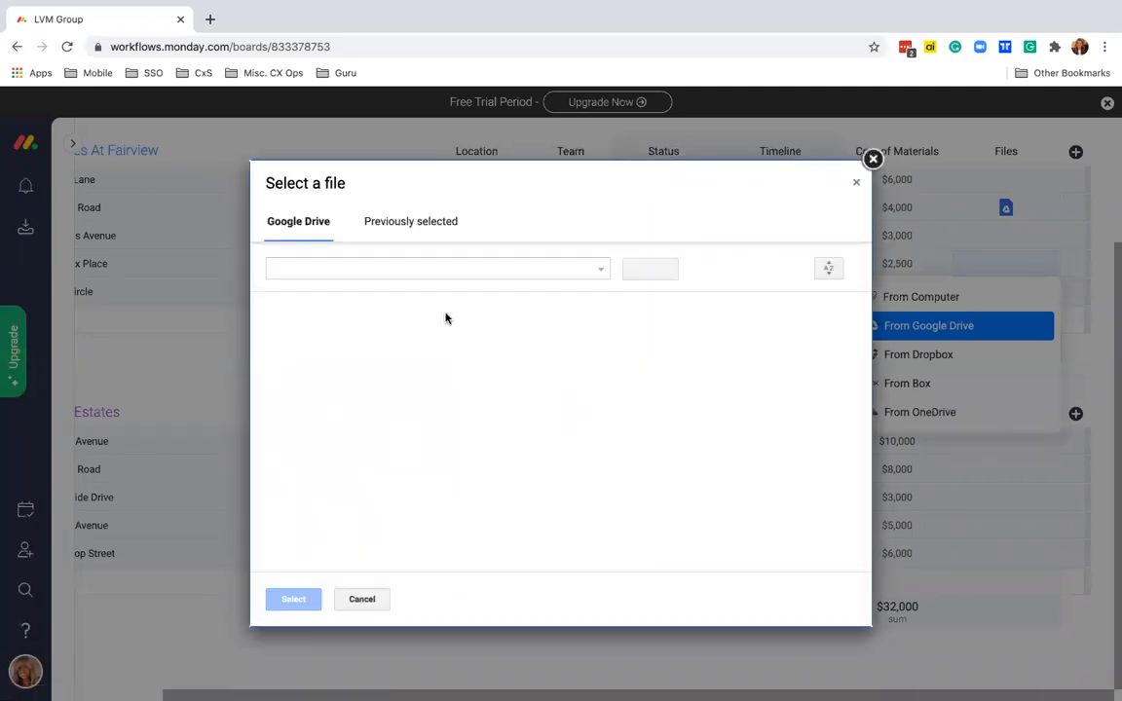
{"action": "double_click", "coordinate": [360, 346]}
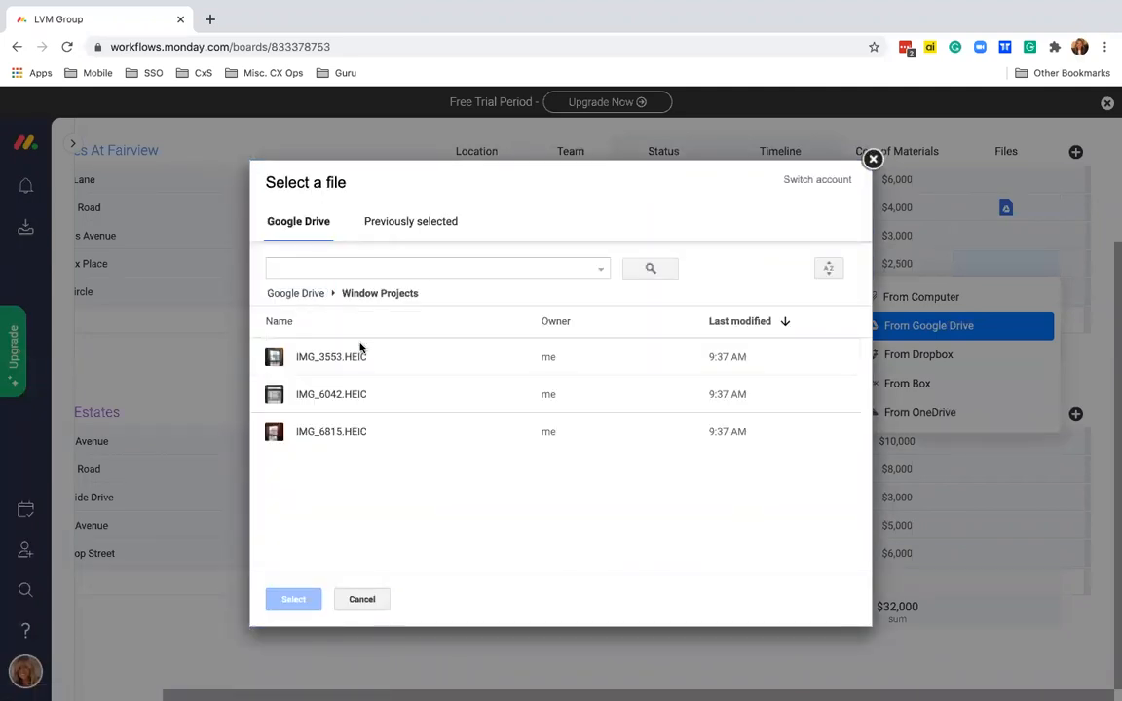
{"action": "double_click", "coordinate": [340, 398]}
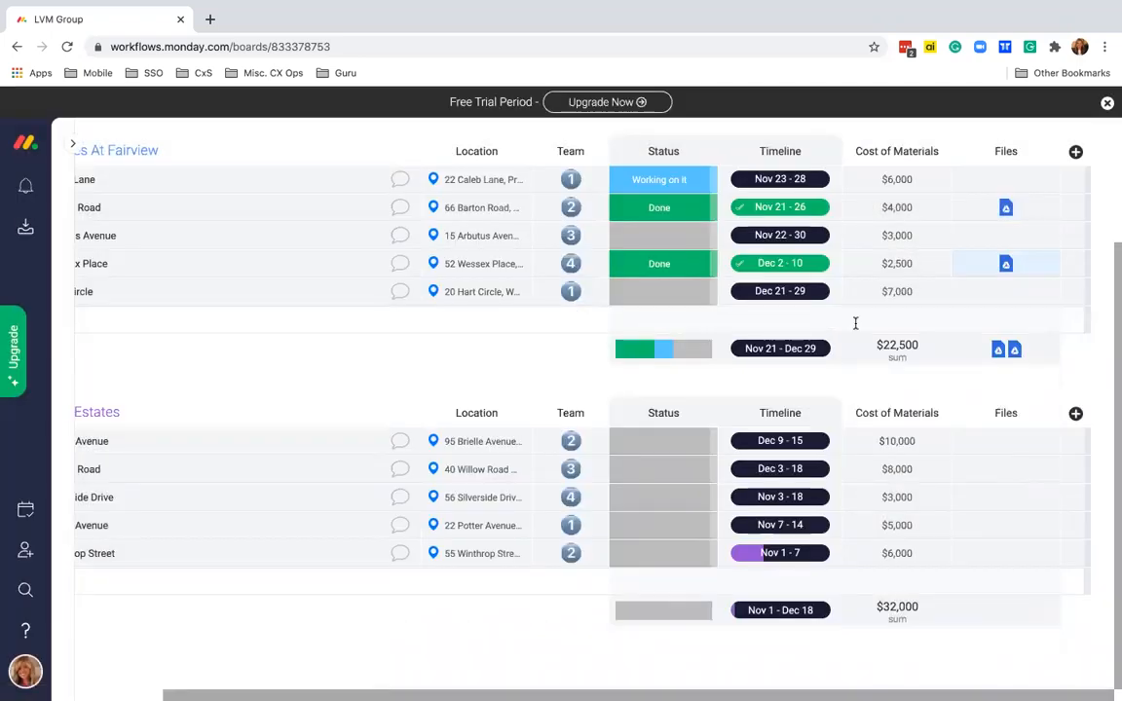
{"action": "left_click", "coordinate": [1030, 210]}
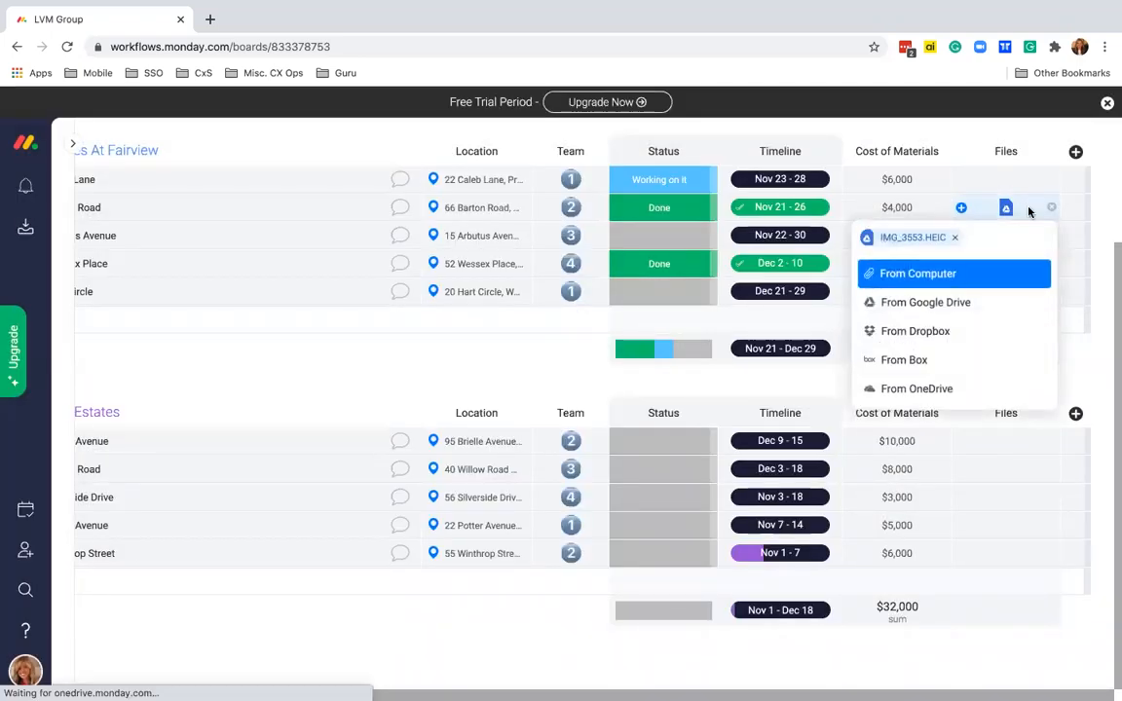
{"action": "left_click", "coordinate": [954, 306]}
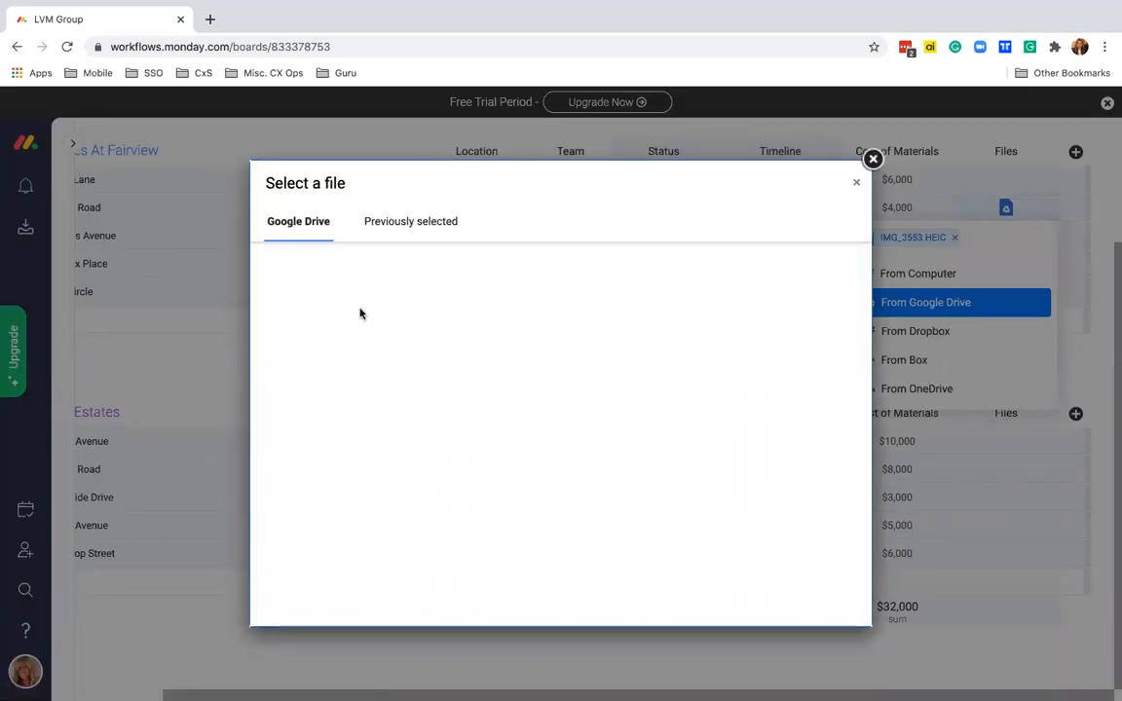
{"action": "left_click", "coordinate": [351, 342]}
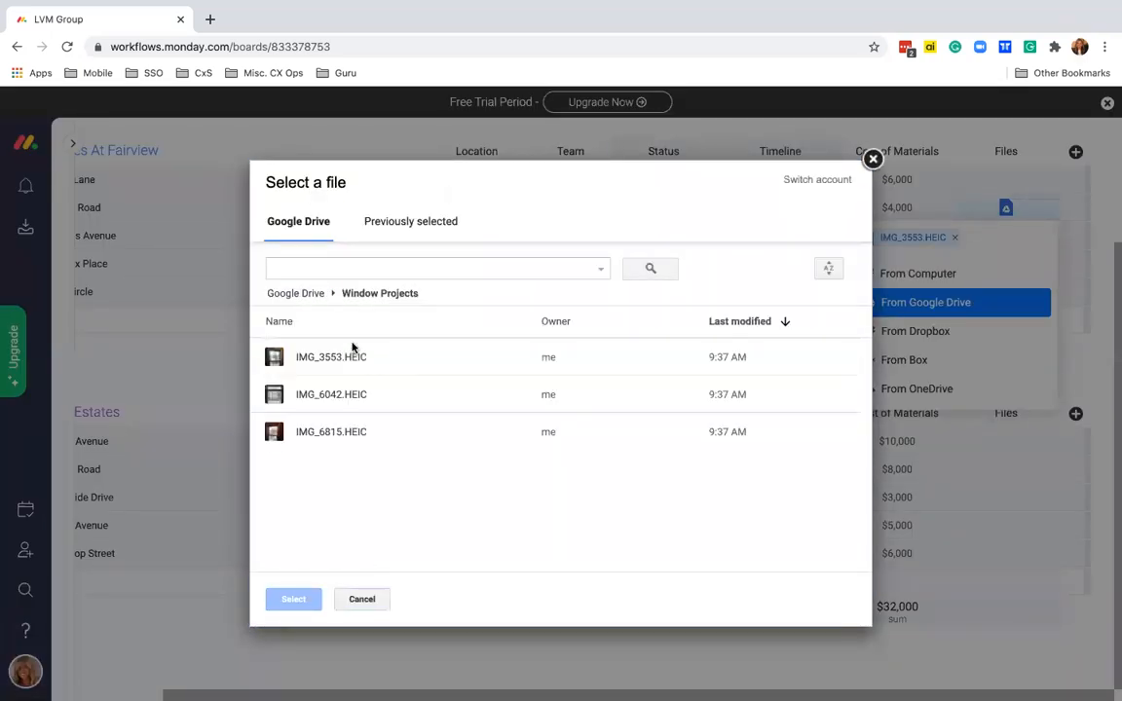
{"action": "double_click", "coordinate": [329, 431]}
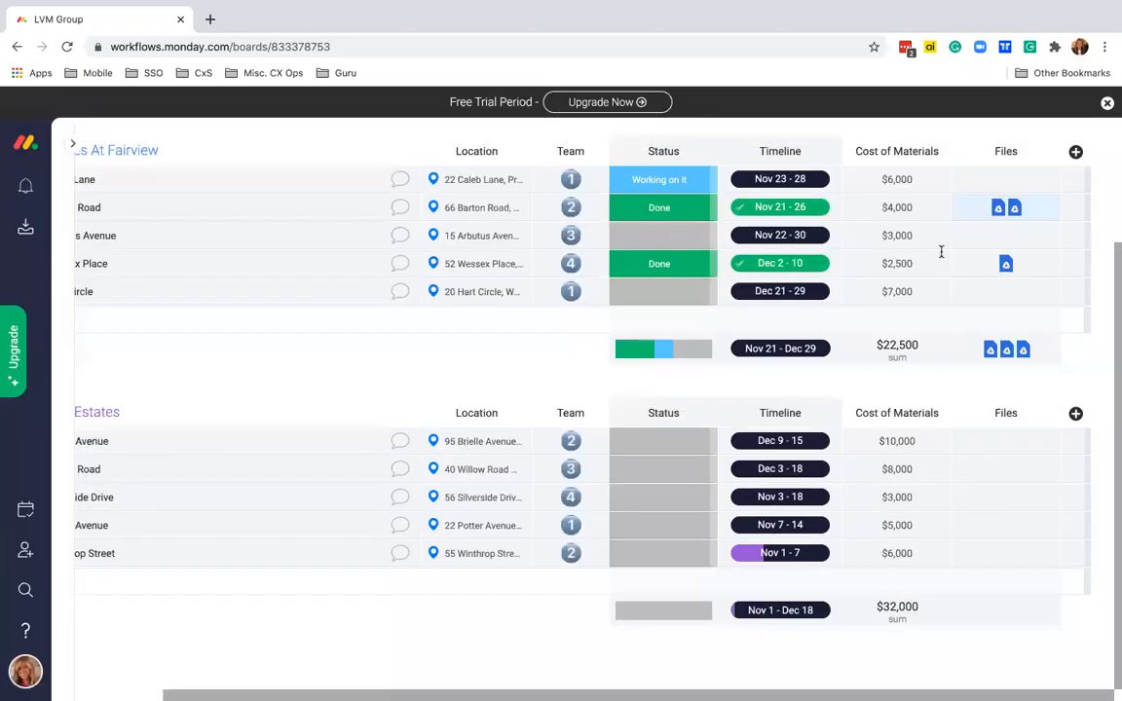
{"action": "scroll", "coordinate": [592, 418], "scroll_direction": "up", "scroll_amount": 2}
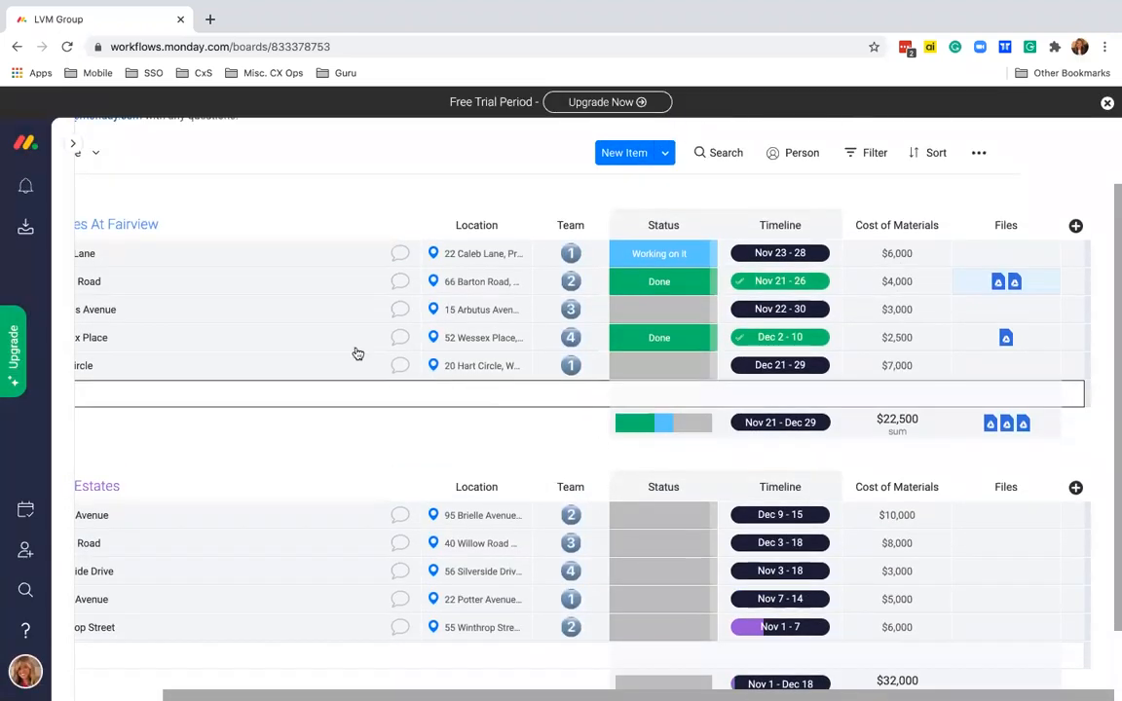
{"action": "left_click", "coordinate": [1013, 282]}
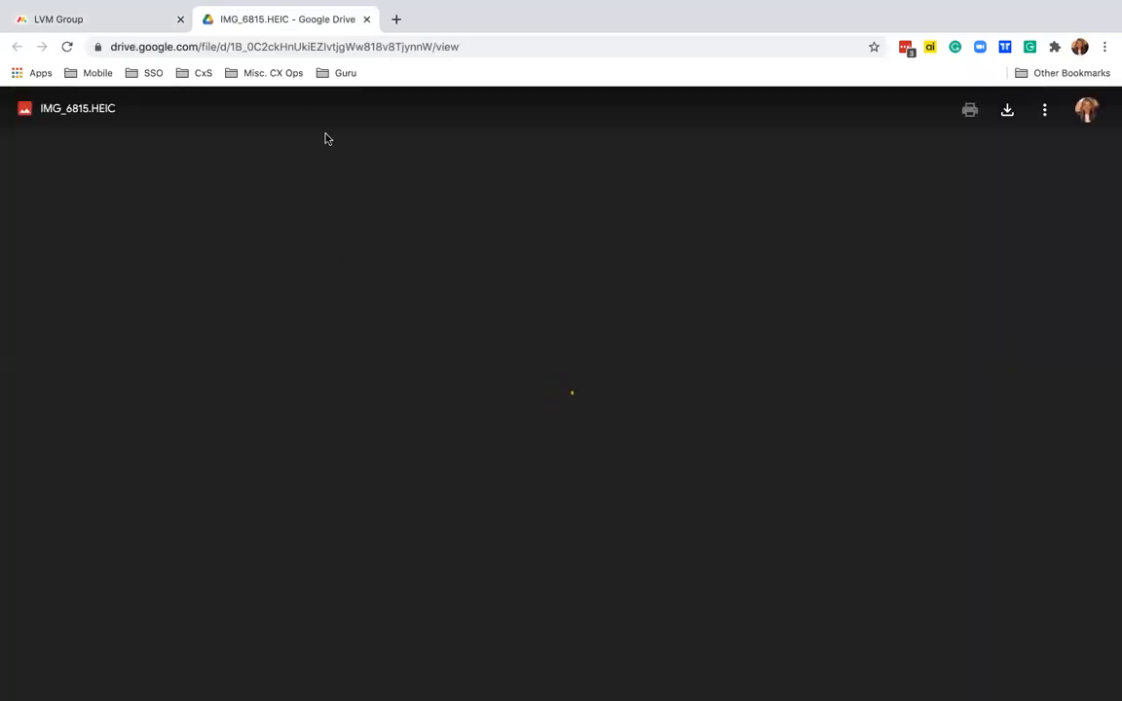
{"action": "left_click", "coordinate": [366, 20]}
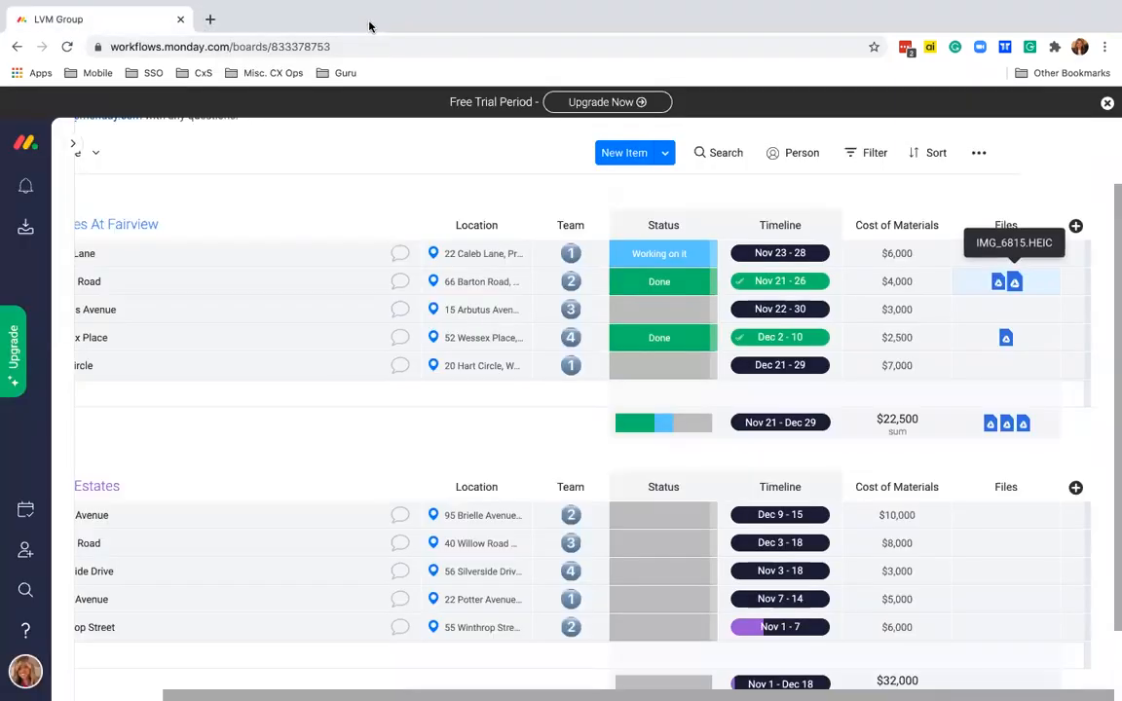
{"action": "scroll", "coordinate": [576, 329], "scroll_direction": "left", "scroll_amount": 2}
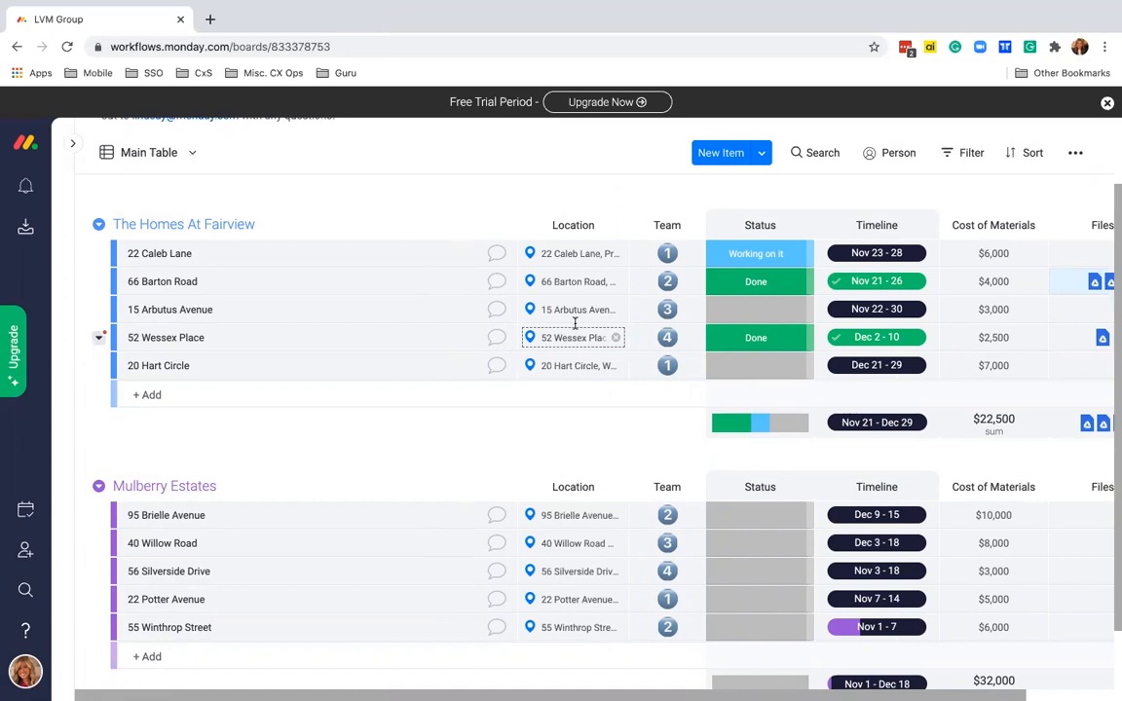
{"action": "left_click", "coordinate": [497, 282]}
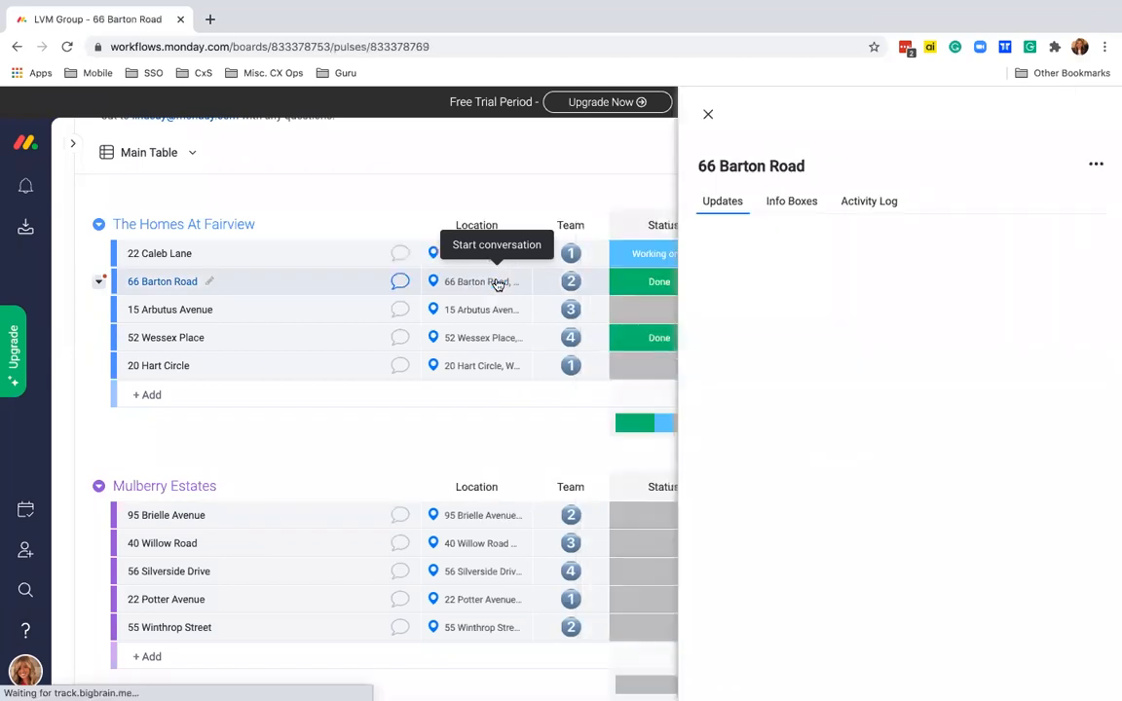
{"action": "left_click", "coordinate": [891, 247]}
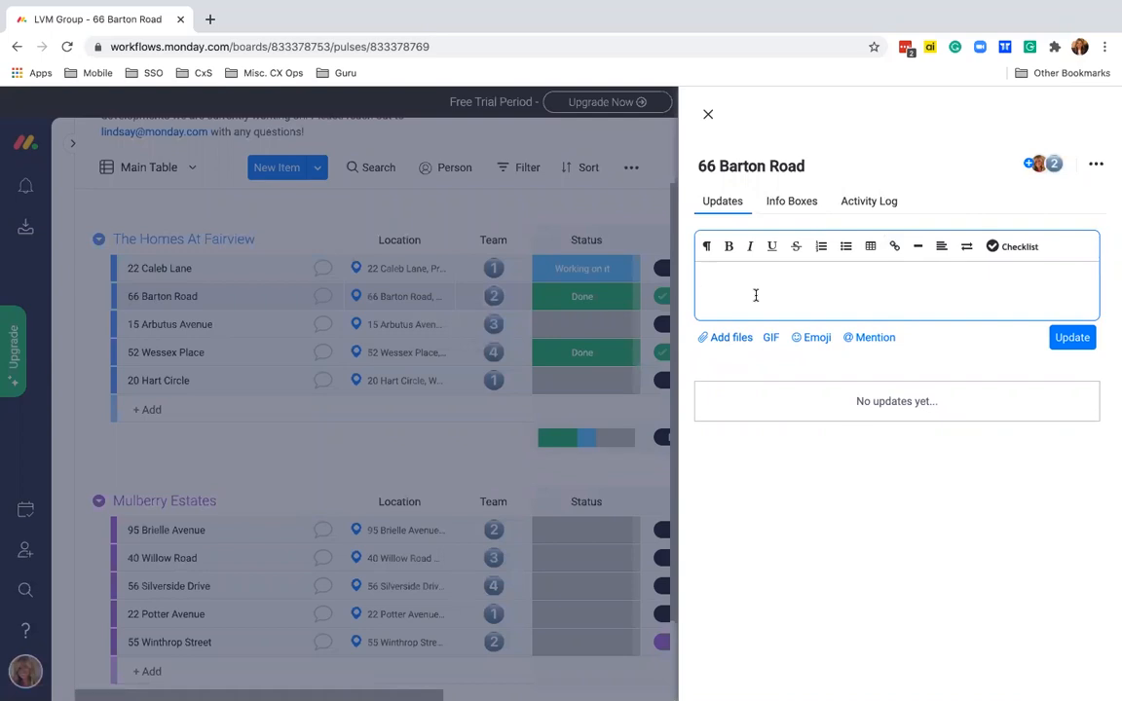
{"action": "type", "text": "@"}
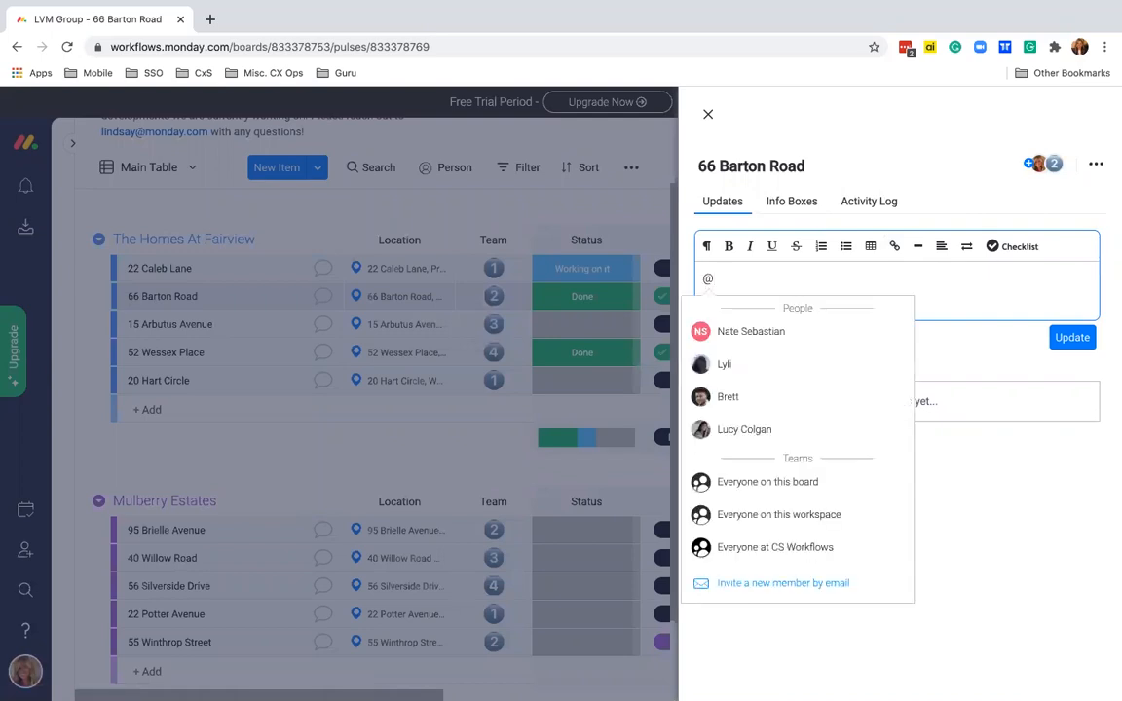
{"action": "type", "text": "team2"}
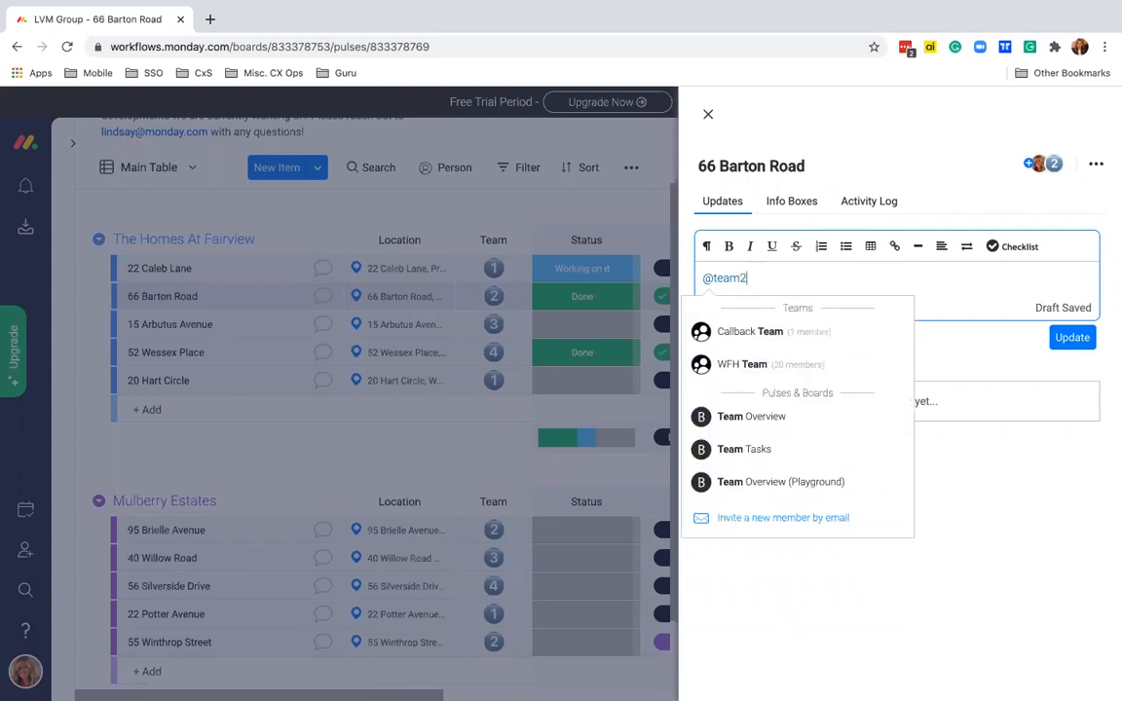
{"action": "key", "text": "BackSpace"}
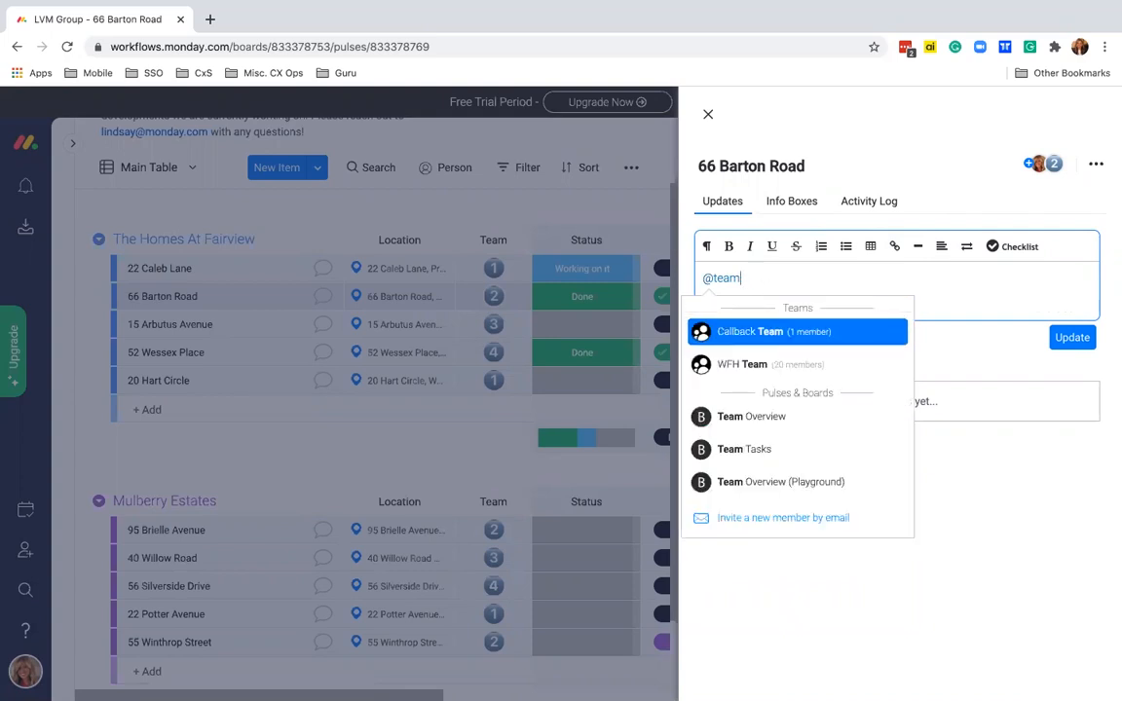
{"action": "type", "text": "2"}
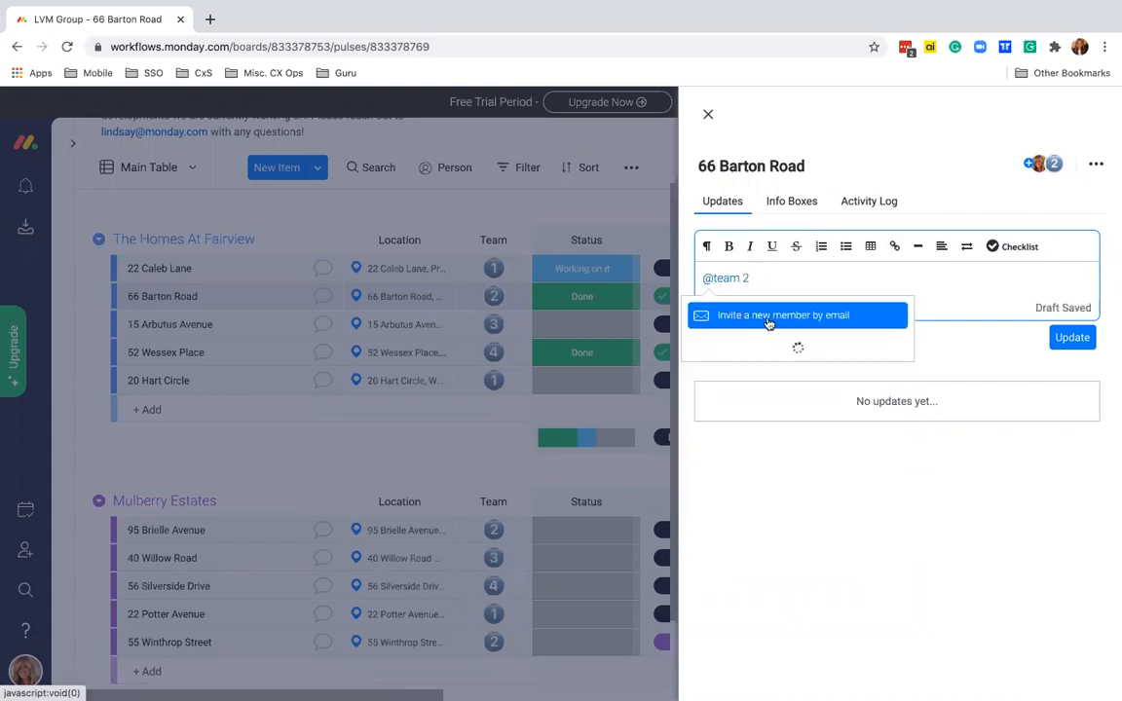
{"action": "left_click", "coordinate": [774, 327]}
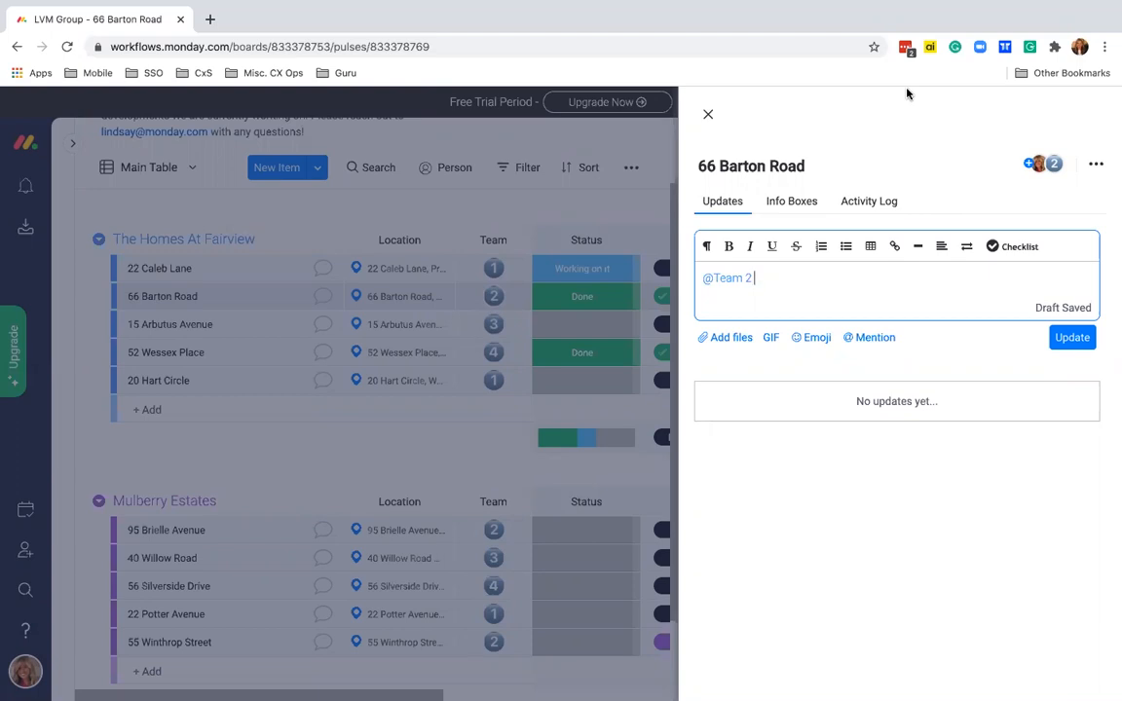
{"action": "type", "text": "Wow!"}
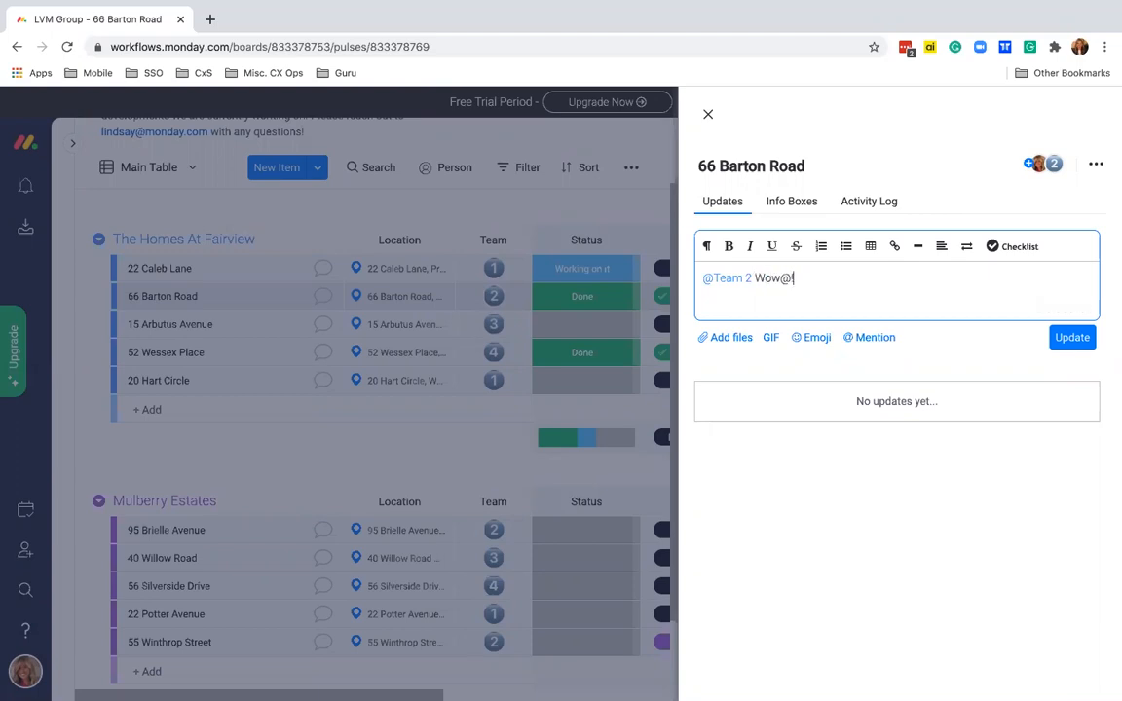
{"action": "type", "text": " Great Work. The window"}
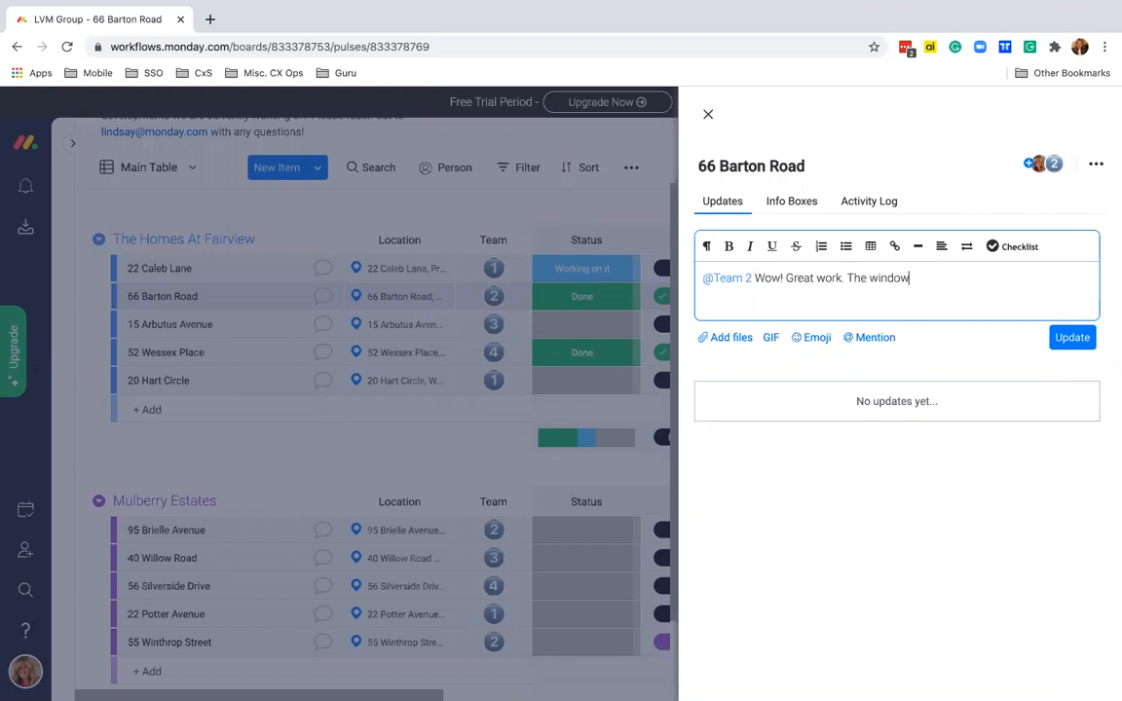
{"action": "type", "text": "s look great."}
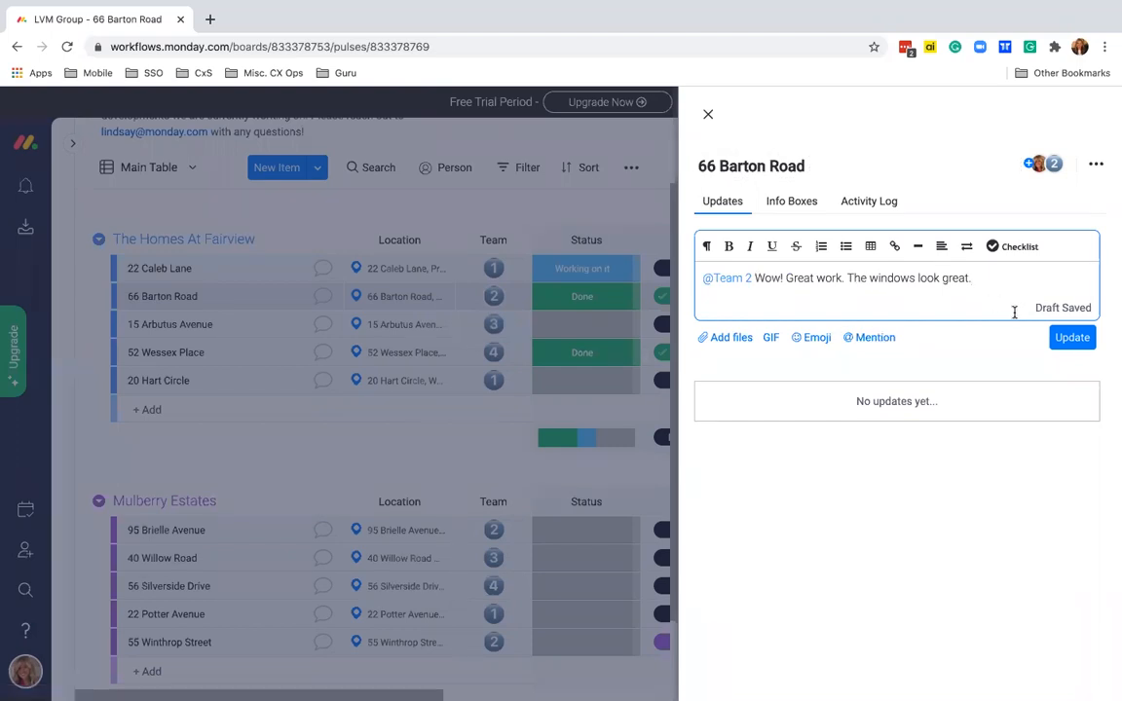
{"action": "left_click", "coordinate": [1062, 340]}
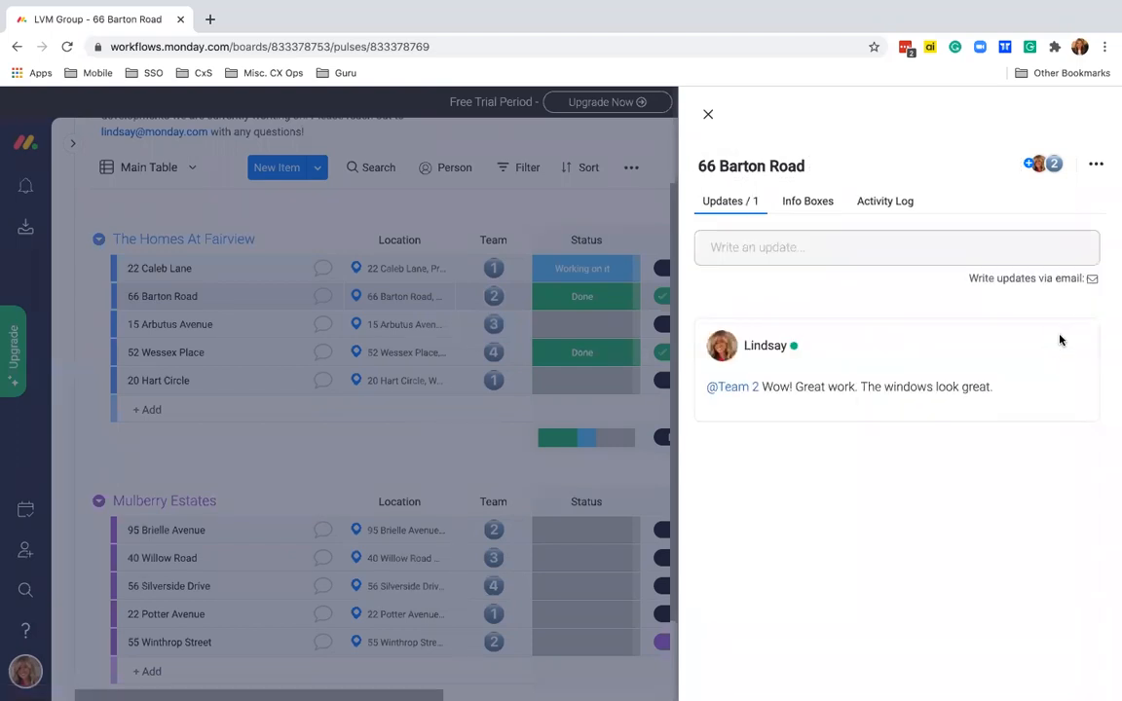
{"action": "left_click", "coordinate": [708, 117]}
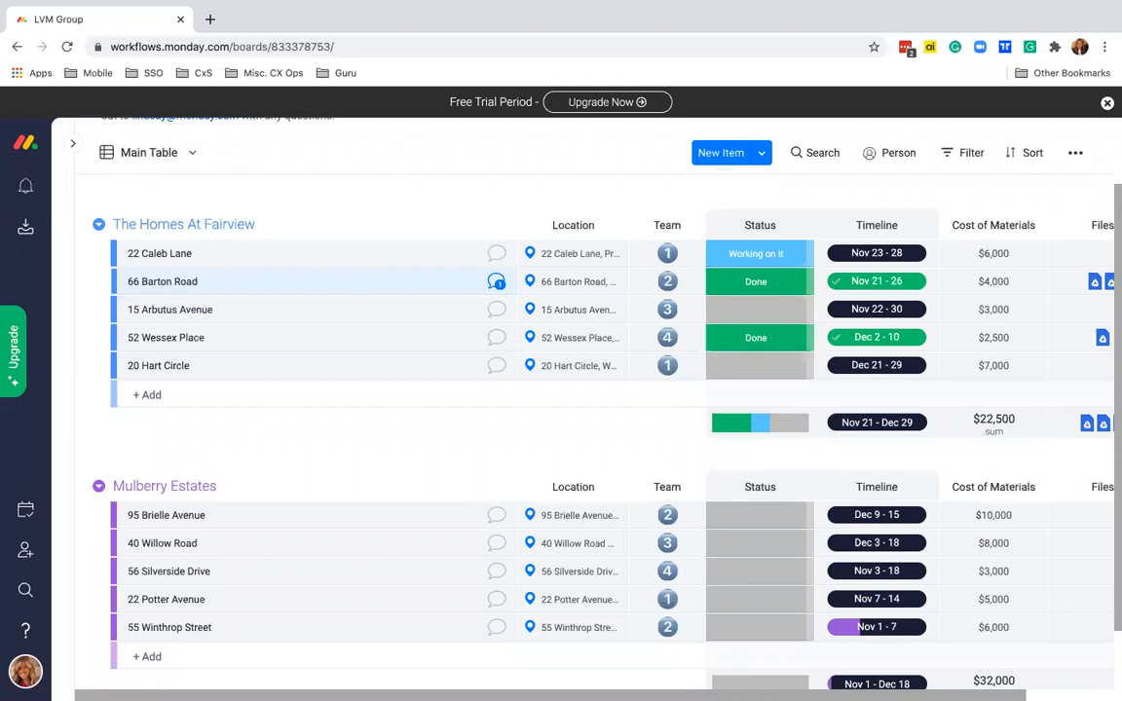
{"action": "left_click", "coordinate": [497, 281]}
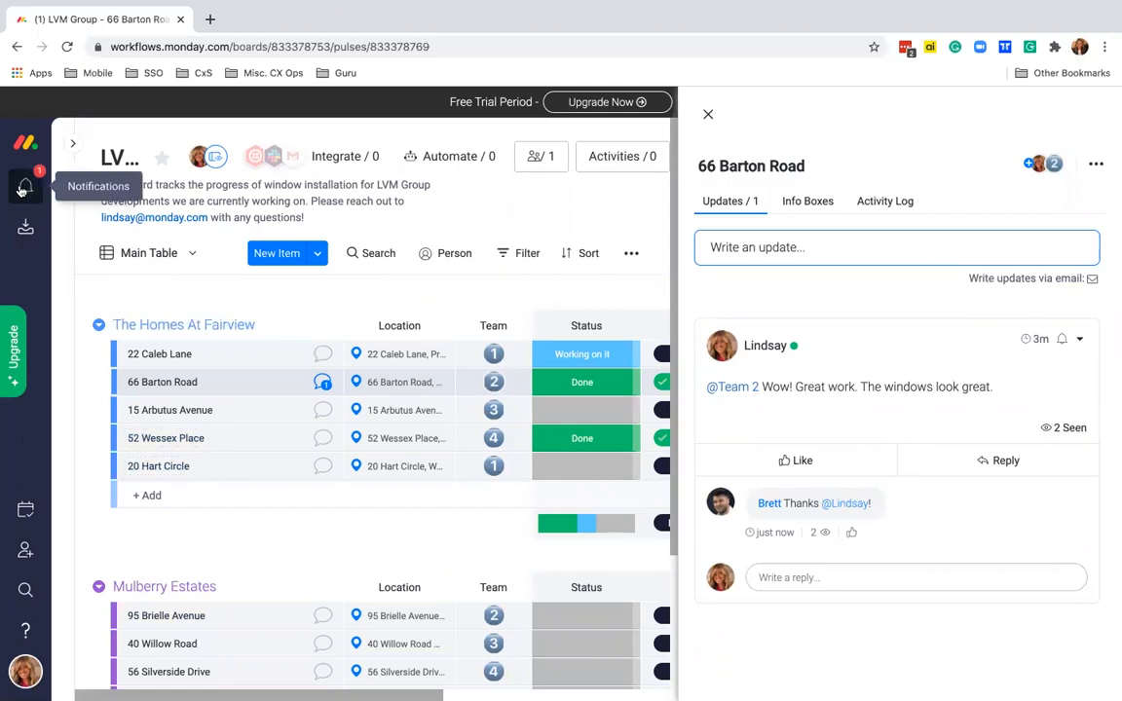
{"action": "left_click", "coordinate": [23, 190]}
{"action": "left_click", "coordinate": [216, 283]}
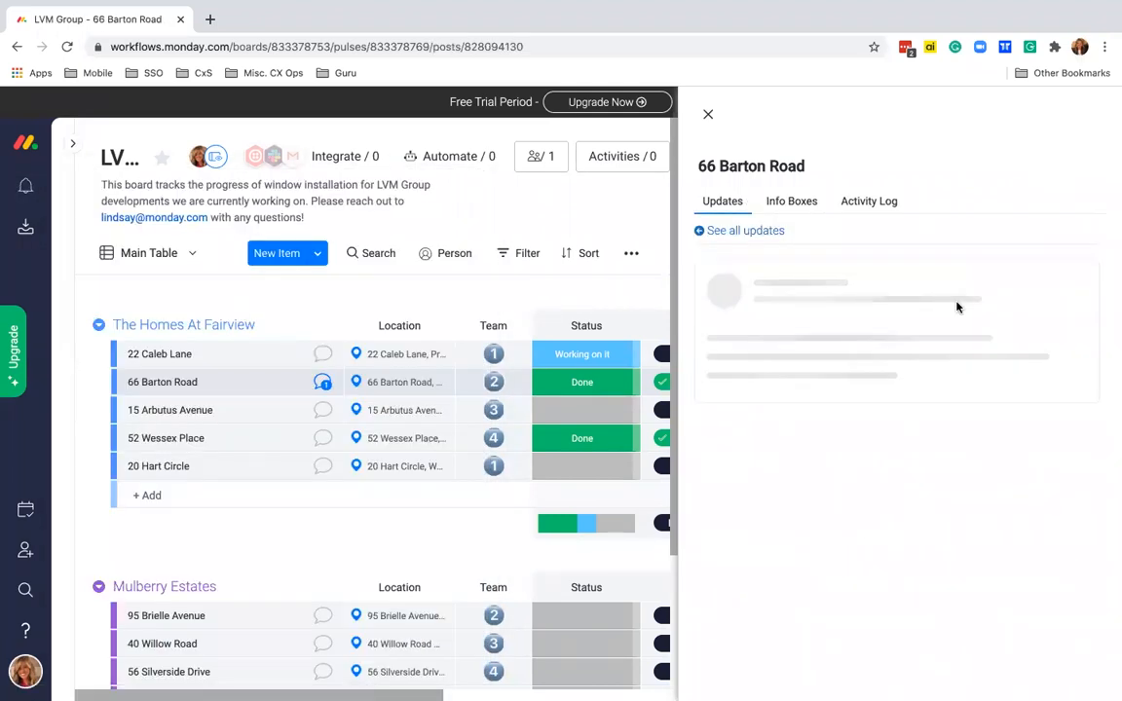
{"action": "left_click", "coordinate": [767, 233]}
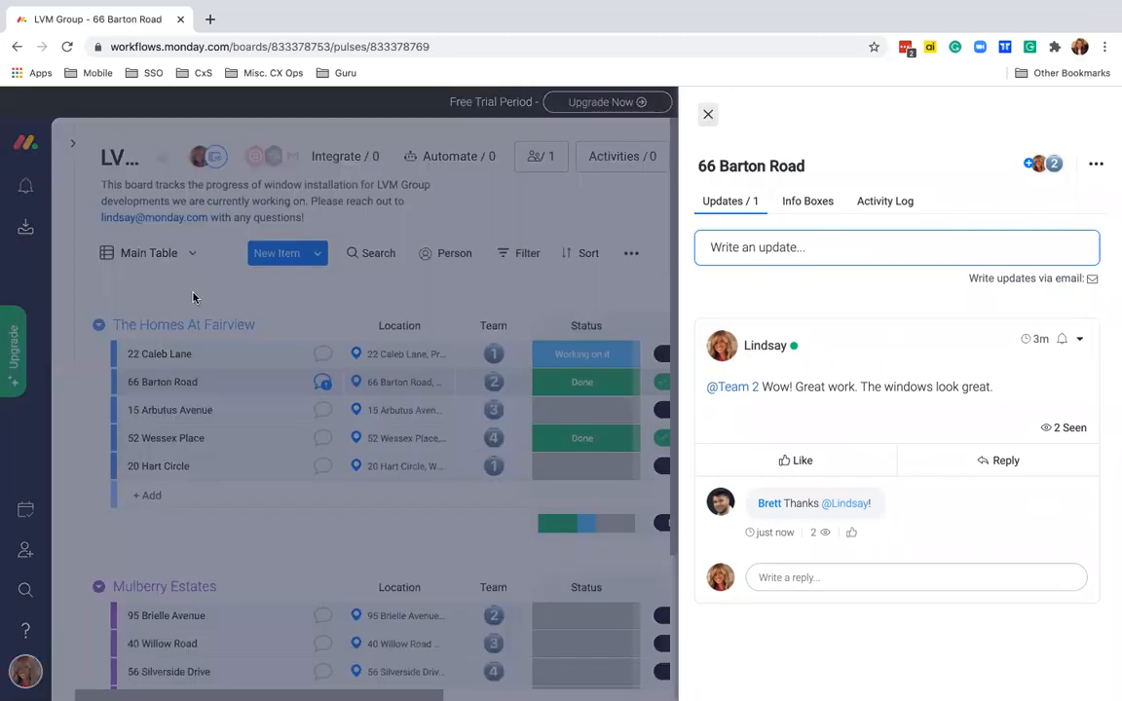
{"action": "left_click", "coordinate": [708, 114]}
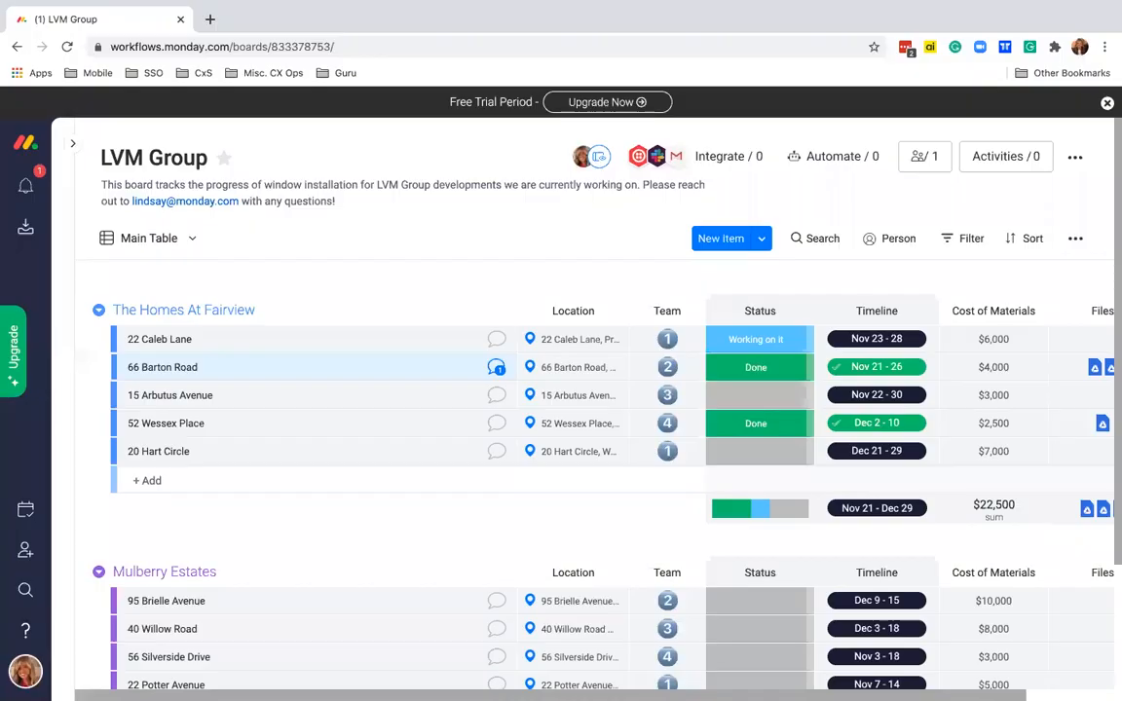
{"action": "left_click", "coordinate": [496, 368]}
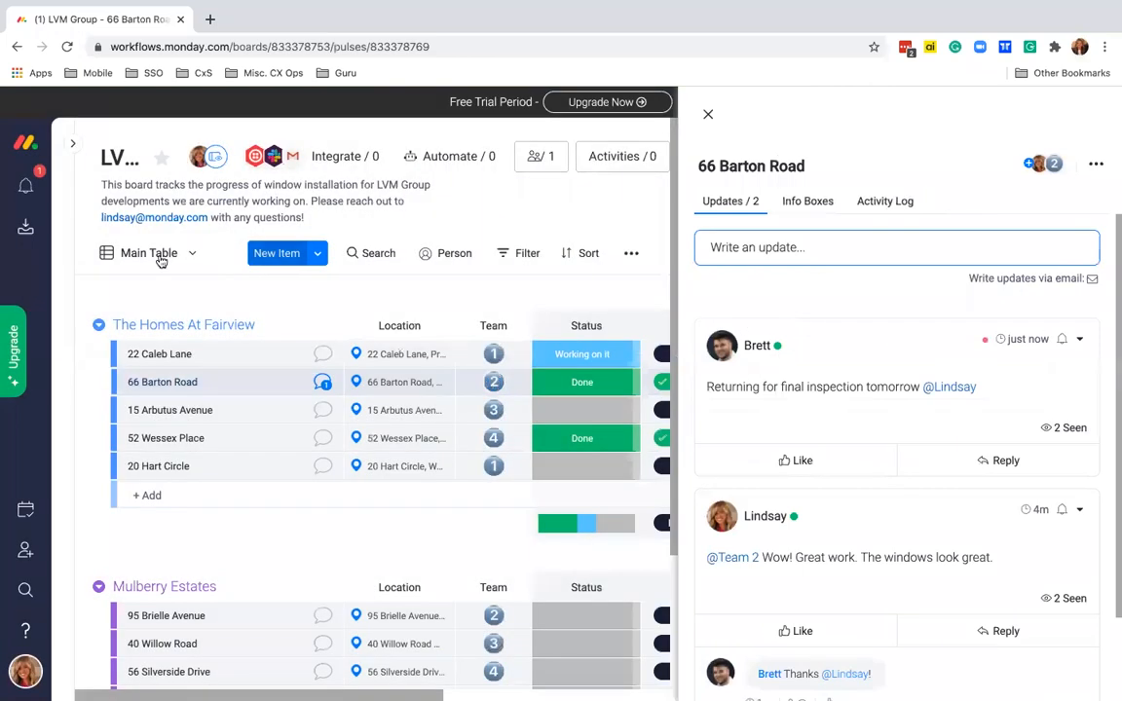
{"action": "left_click", "coordinate": [25, 184]}
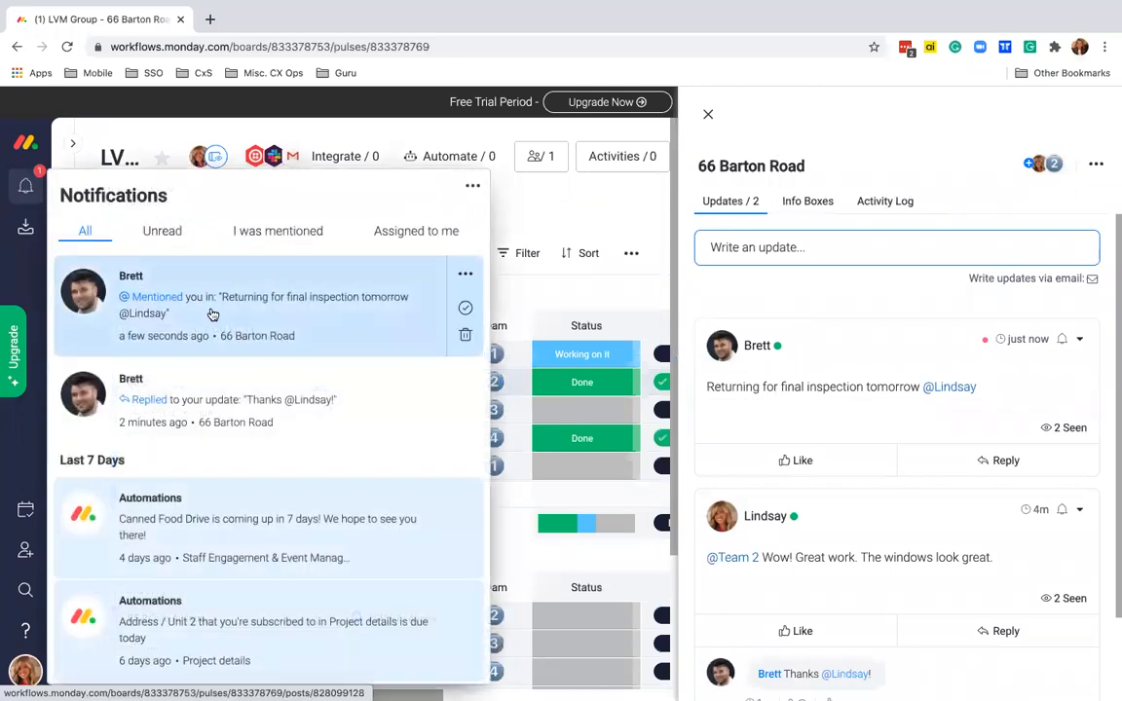
{"action": "left_click", "coordinate": [212, 312]}
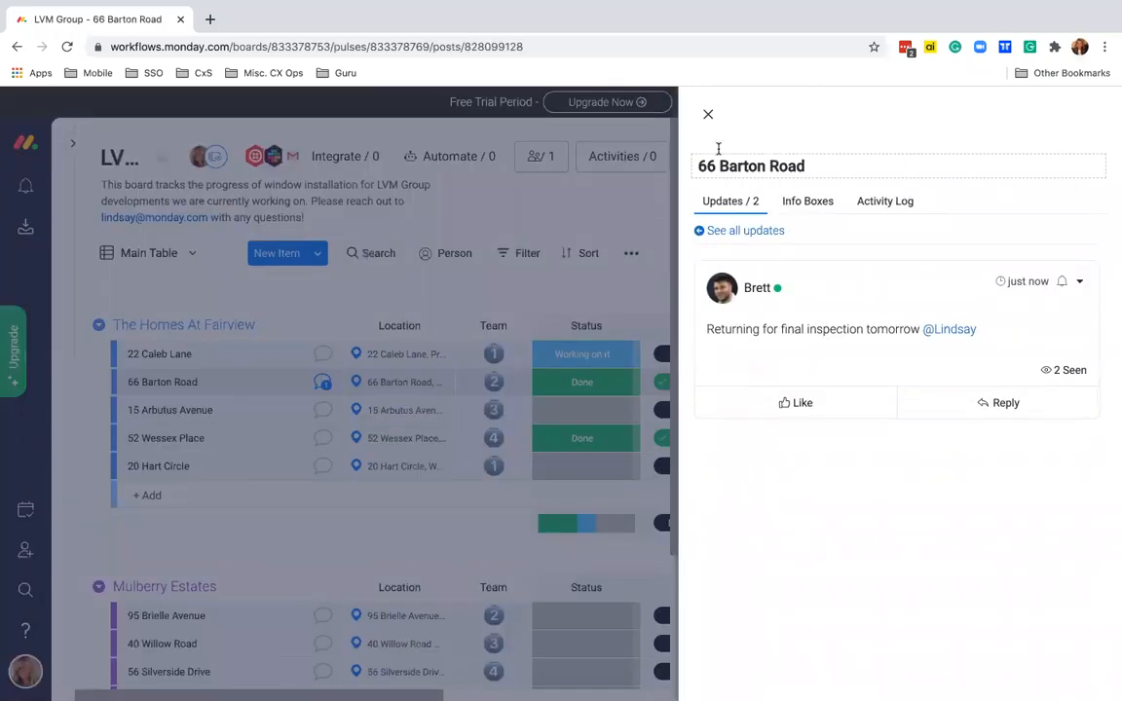
{"action": "left_click", "coordinate": [708, 118]}
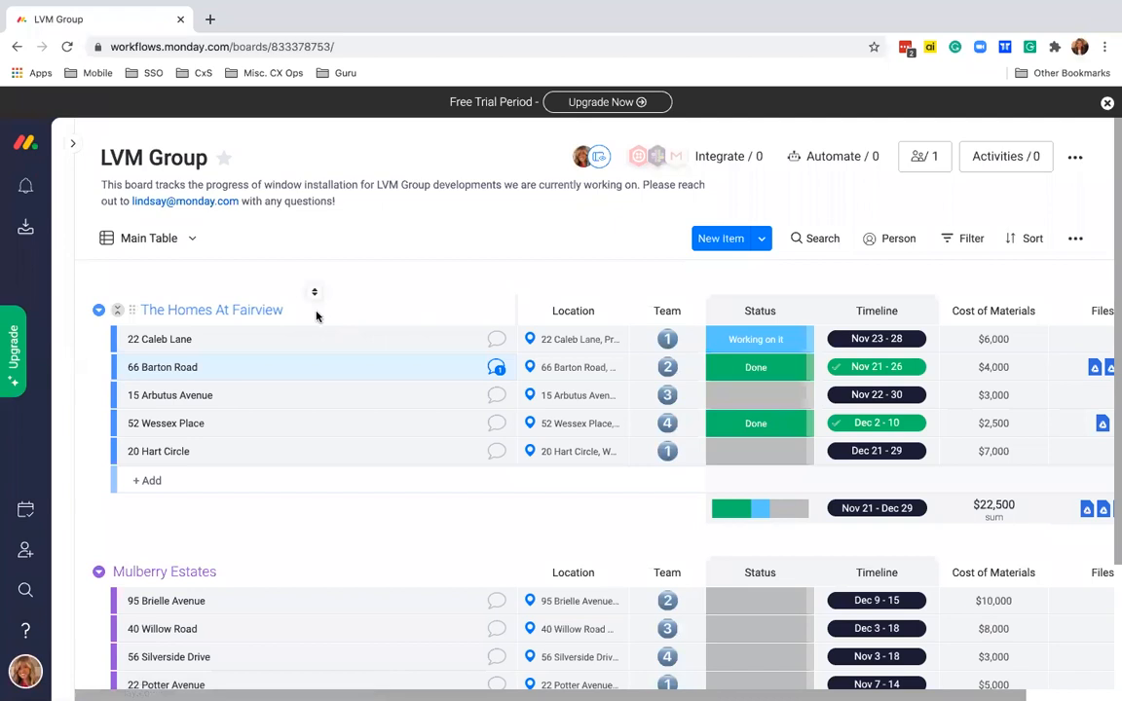
- Archive the final-inspection update in the inbox to reach Inbox Zero
{"action": "left_click", "coordinate": [26, 230]}
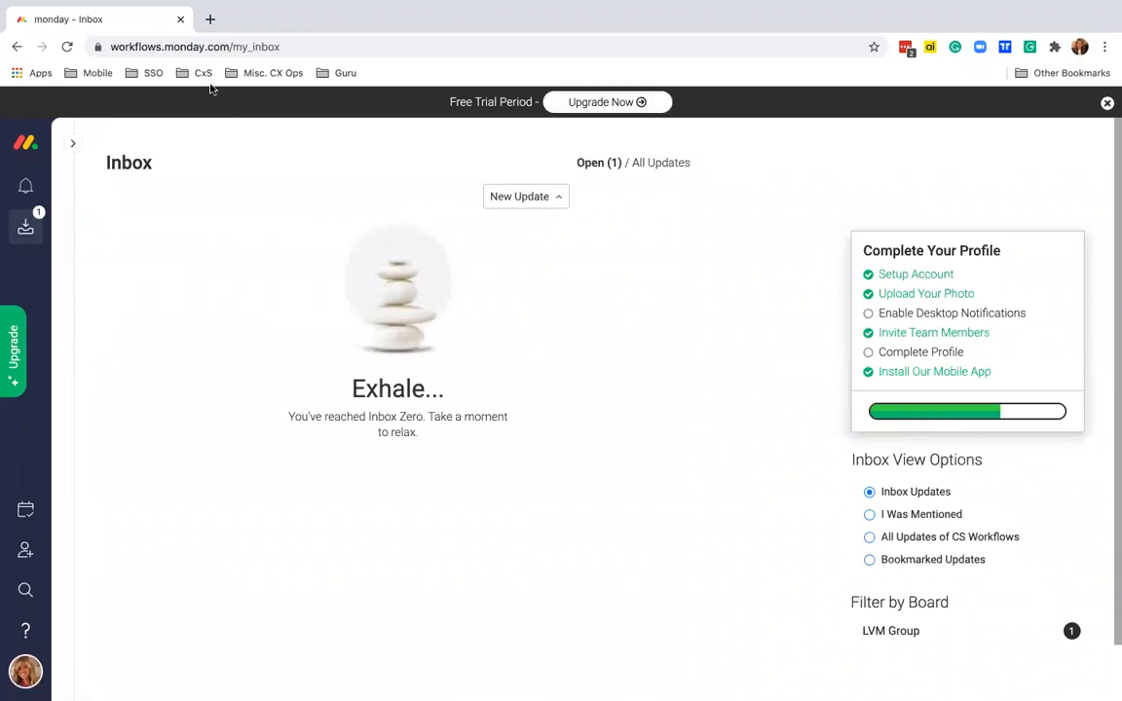
{"action": "left_click", "coordinate": [67, 47]}
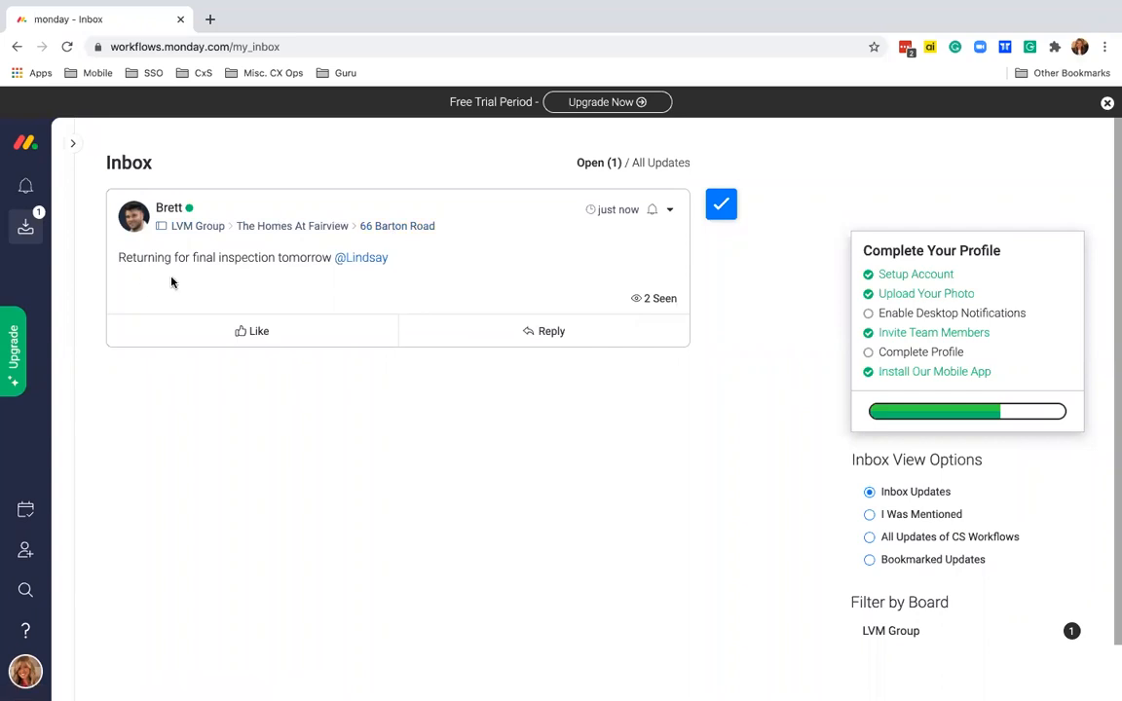
{"action": "left_click", "coordinate": [722, 207]}
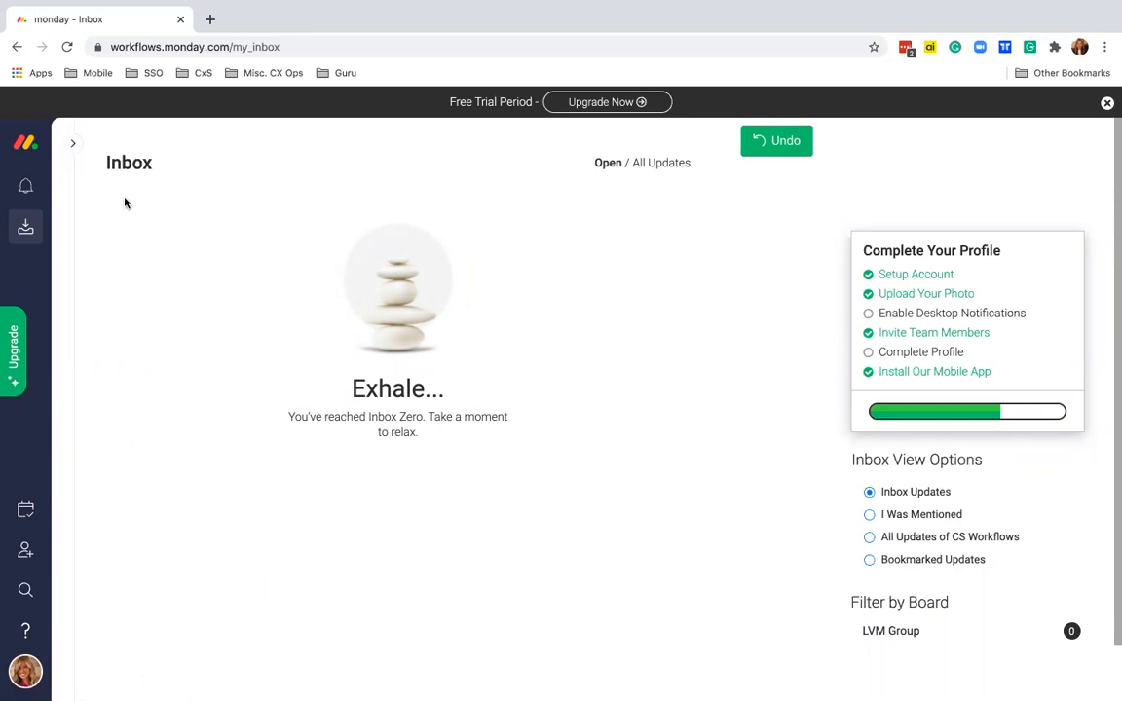
- Reopen the LVM Group board from the workspace navigation and collapse the panel
{"action": "left_click", "coordinate": [76, 144]}
{"action": "scroll", "coordinate": [180, 433], "scroll_direction": "down", "scroll_amount": 3}
{"action": "scroll", "coordinate": [173, 418], "scroll_direction": "down", "scroll_amount": 10}
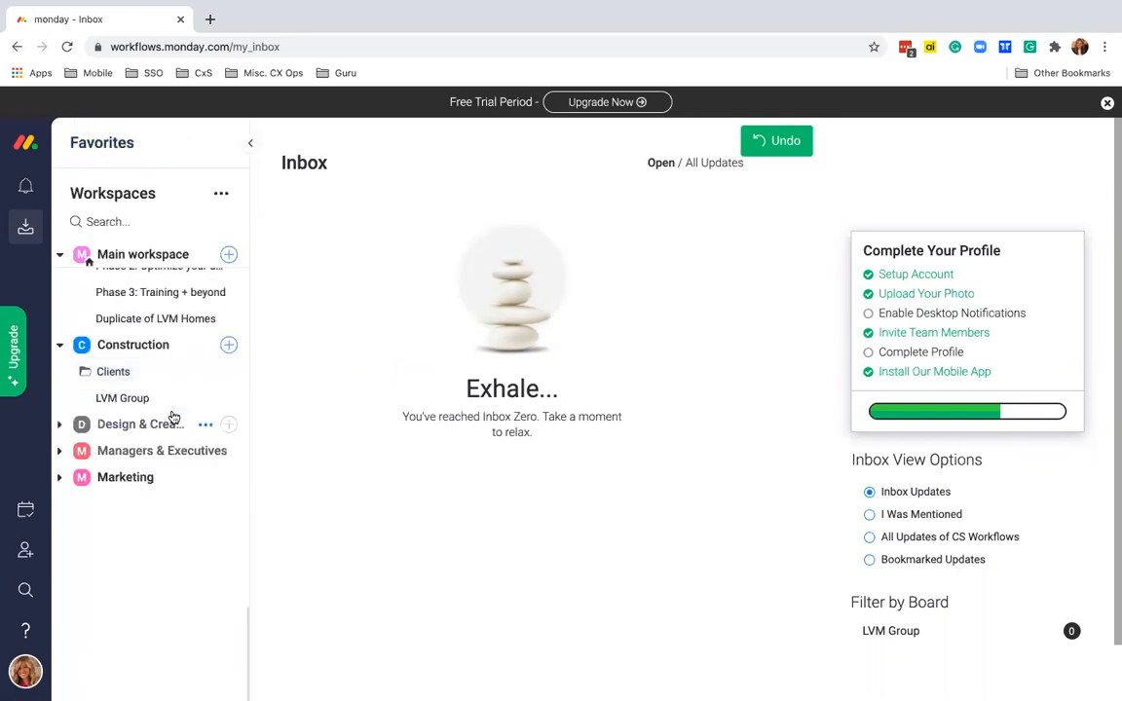
{"action": "left_click", "coordinate": [145, 397]}
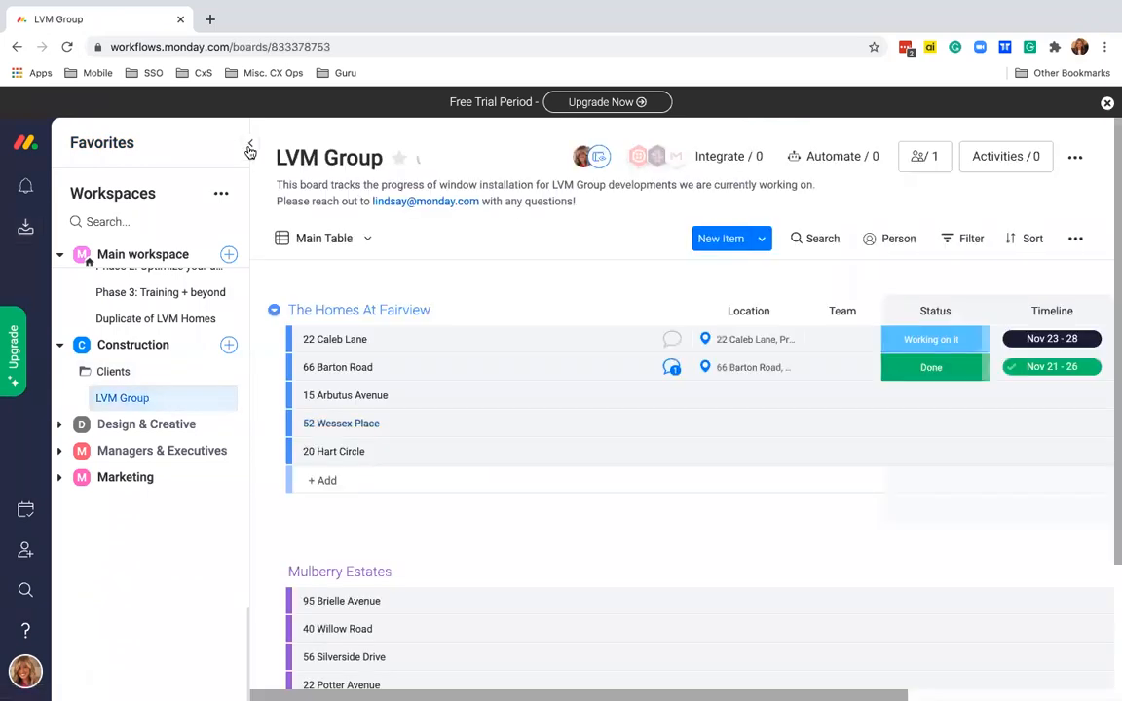
{"action": "left_click", "coordinate": [249, 144]}
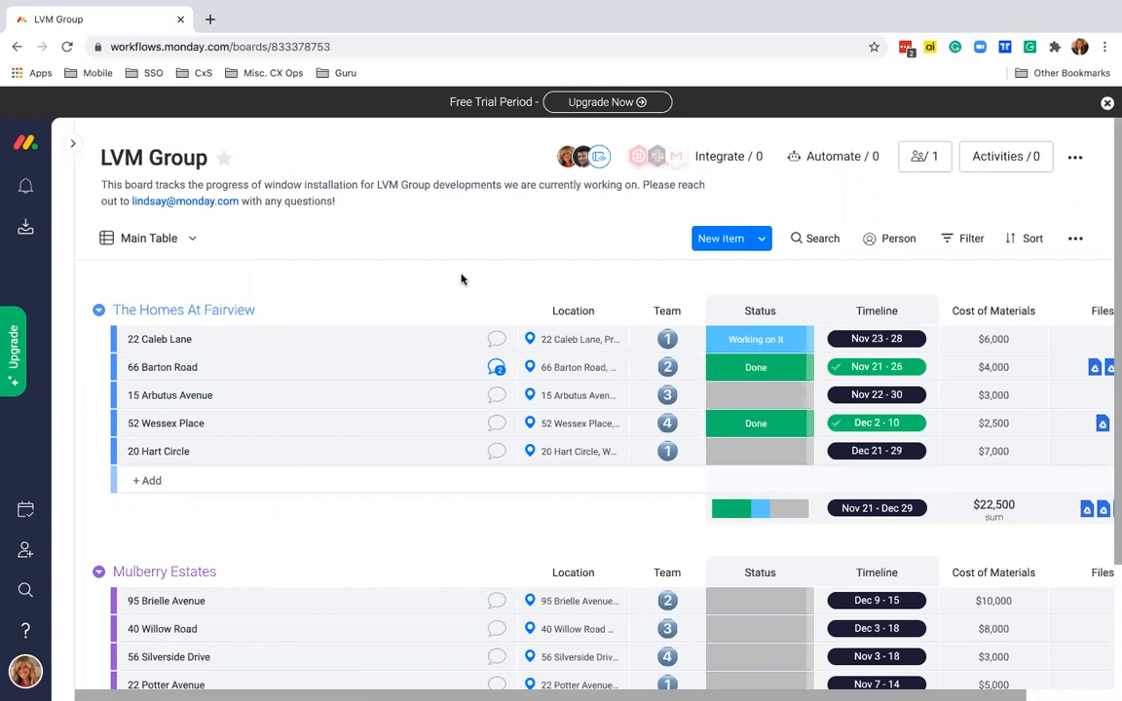
- Choose the Status Change recipe 'When a status changes to something, notify someone'
{"action": "left_click", "coordinate": [829, 159]}
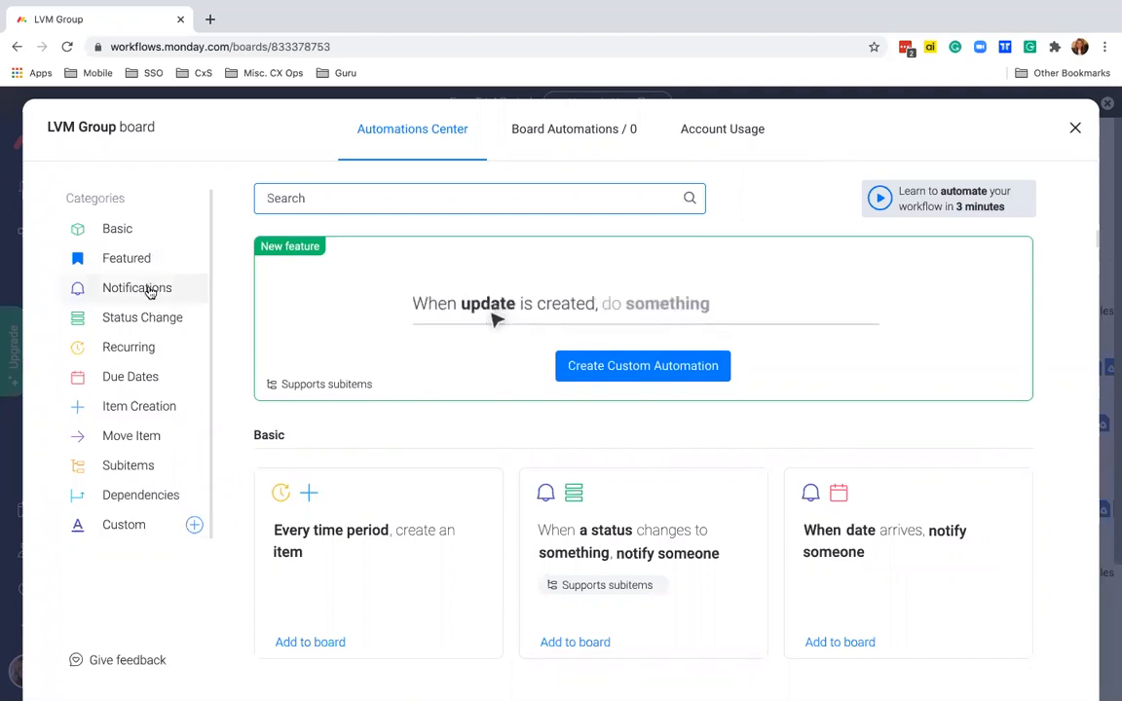
{"action": "left_click", "coordinate": [163, 317]}
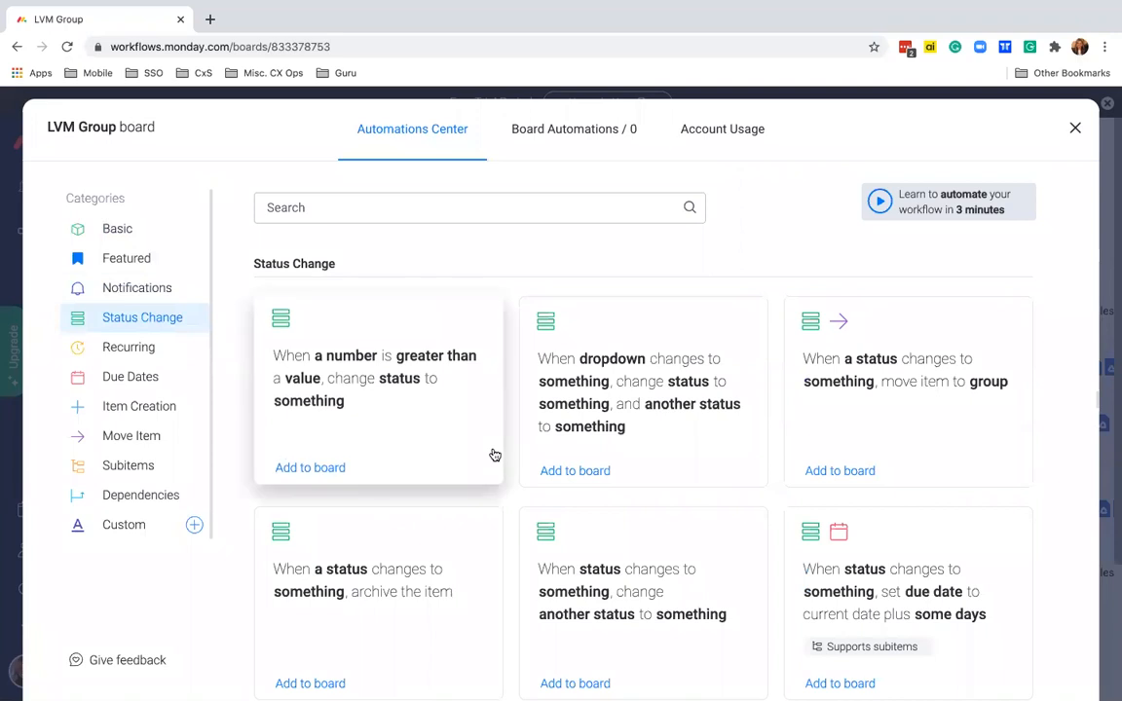
{"action": "scroll", "coordinate": [494, 453], "scroll_direction": "down", "scroll_amount": 4}
{"action": "scroll", "coordinate": [494, 454], "scroll_direction": "down", "scroll_amount": 2}
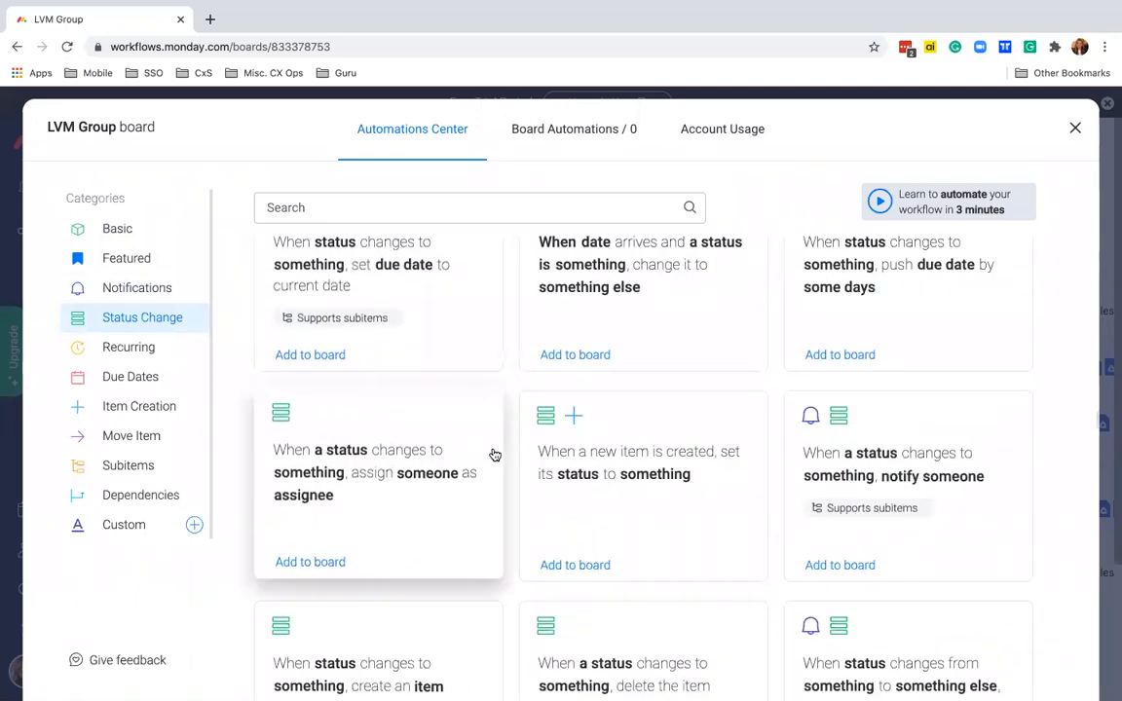
{"action": "scroll", "coordinate": [864, 381], "scroll_direction": "down", "scroll_amount": 1}
{"action": "left_click", "coordinate": [891, 381]}
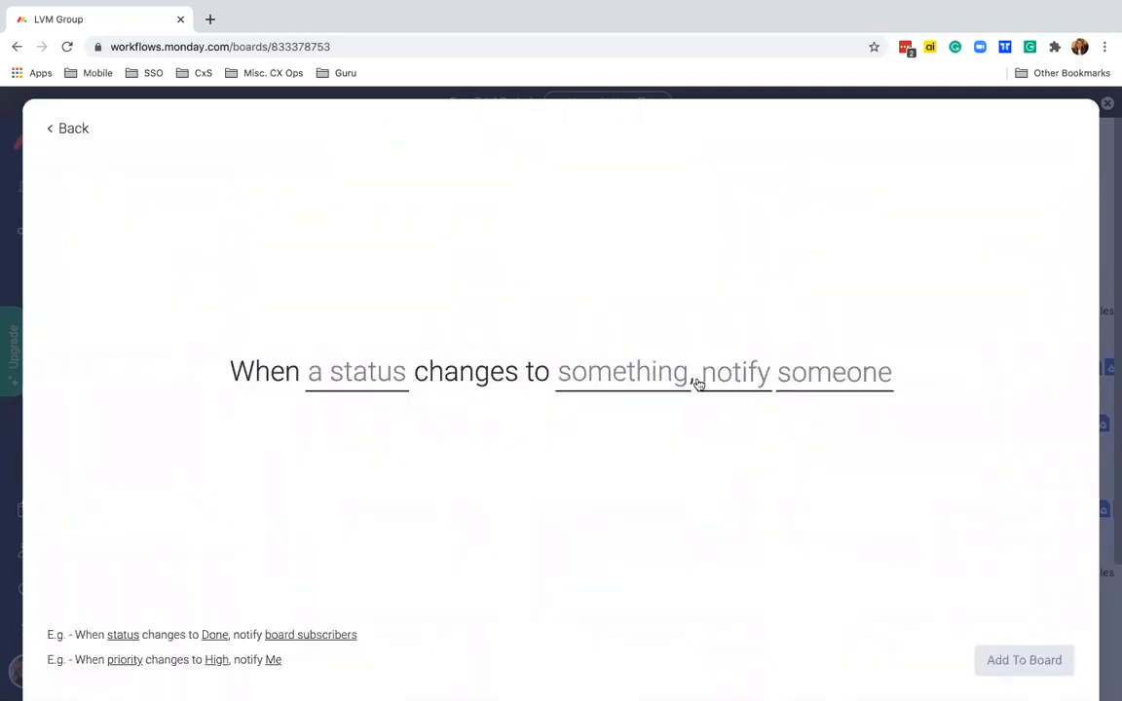
- Set the automation trigger to the Status column changing to Done
{"action": "left_click", "coordinate": [364, 378]}
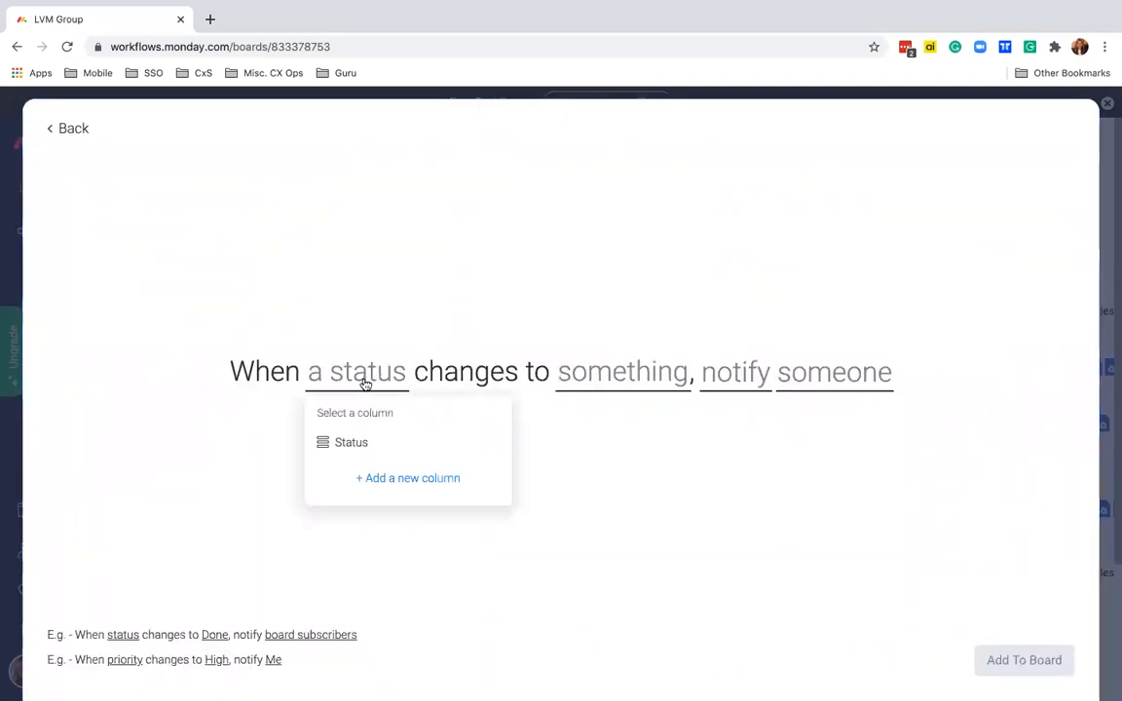
{"action": "left_click", "coordinate": [370, 445]}
{"action": "left_click", "coordinate": [603, 375]}
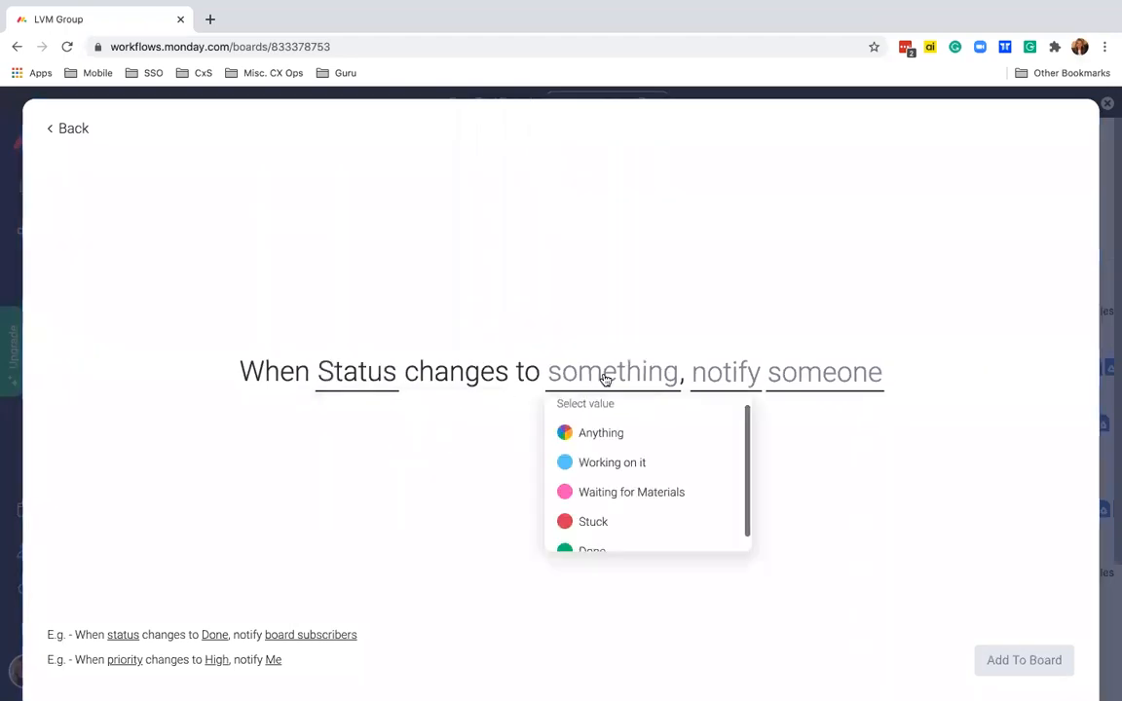
{"action": "scroll", "coordinate": [596, 525], "scroll_direction": "down", "scroll_amount": 1}
{"action": "left_click", "coordinate": [583, 536]}
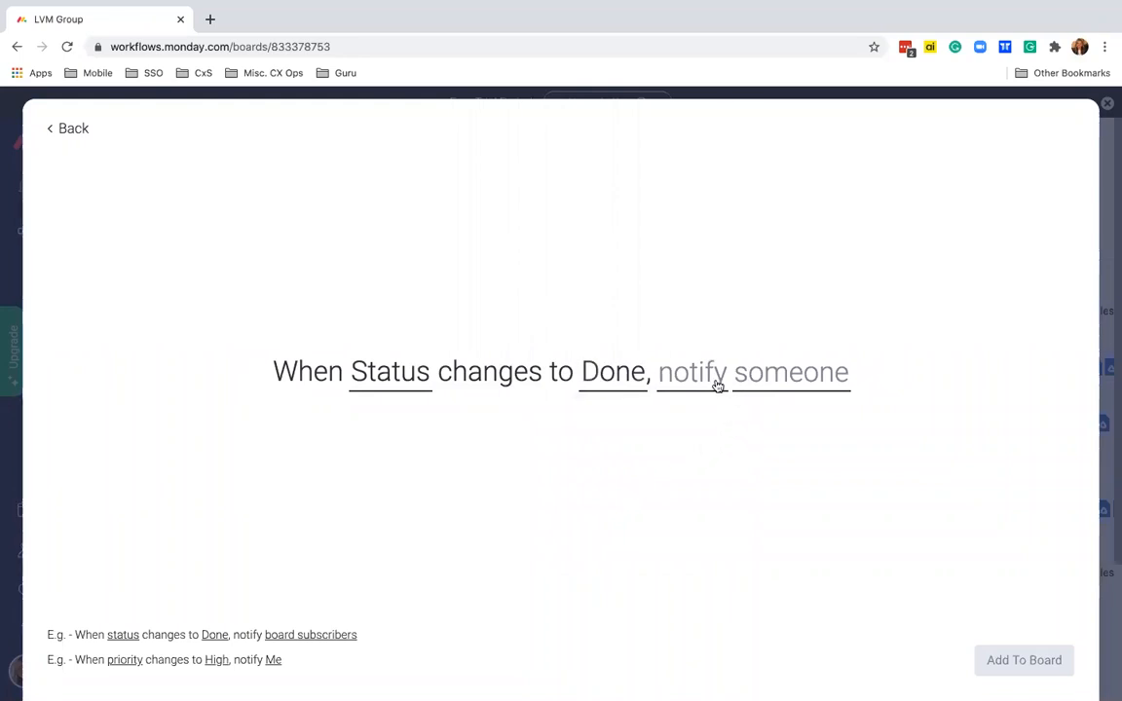
- Set the notification message to 'Great work on {item.name}' plus 'This job is now complete.'
{"action": "left_click", "coordinate": [685, 383]}
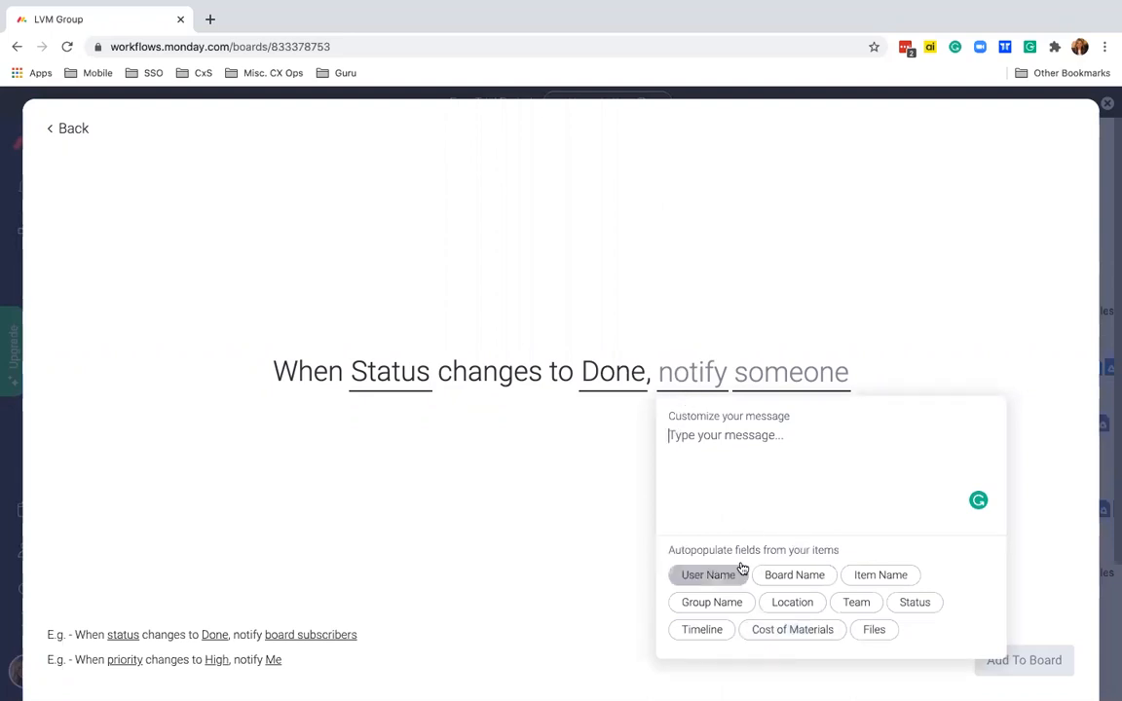
{"action": "type", "text": "Great wo"}
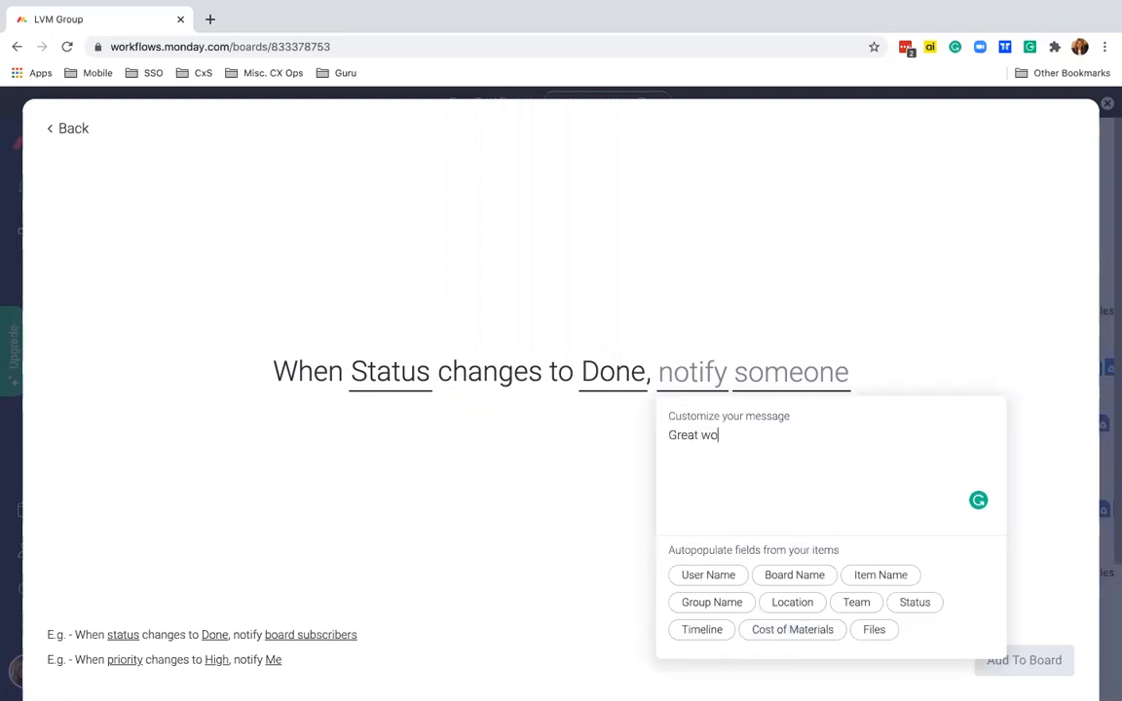
{"action": "type", "text": "rk on"}
{"action": "left_click", "coordinate": [880, 575]}
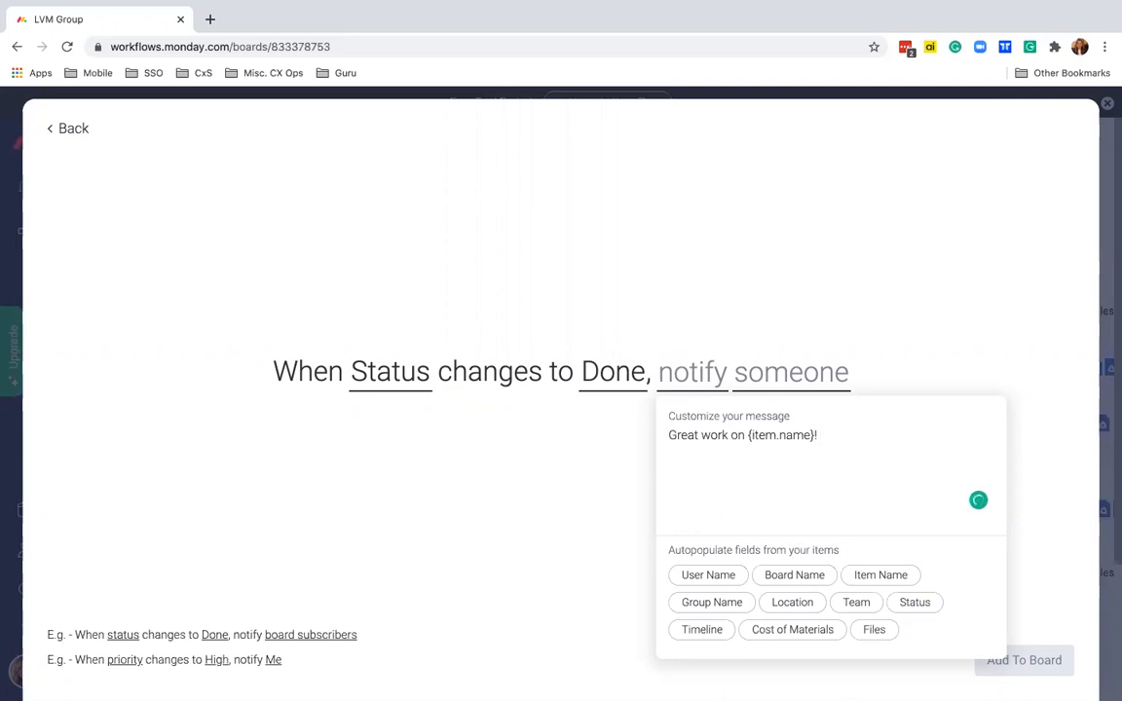
{"action": "type", "text": "This job is now complete."}
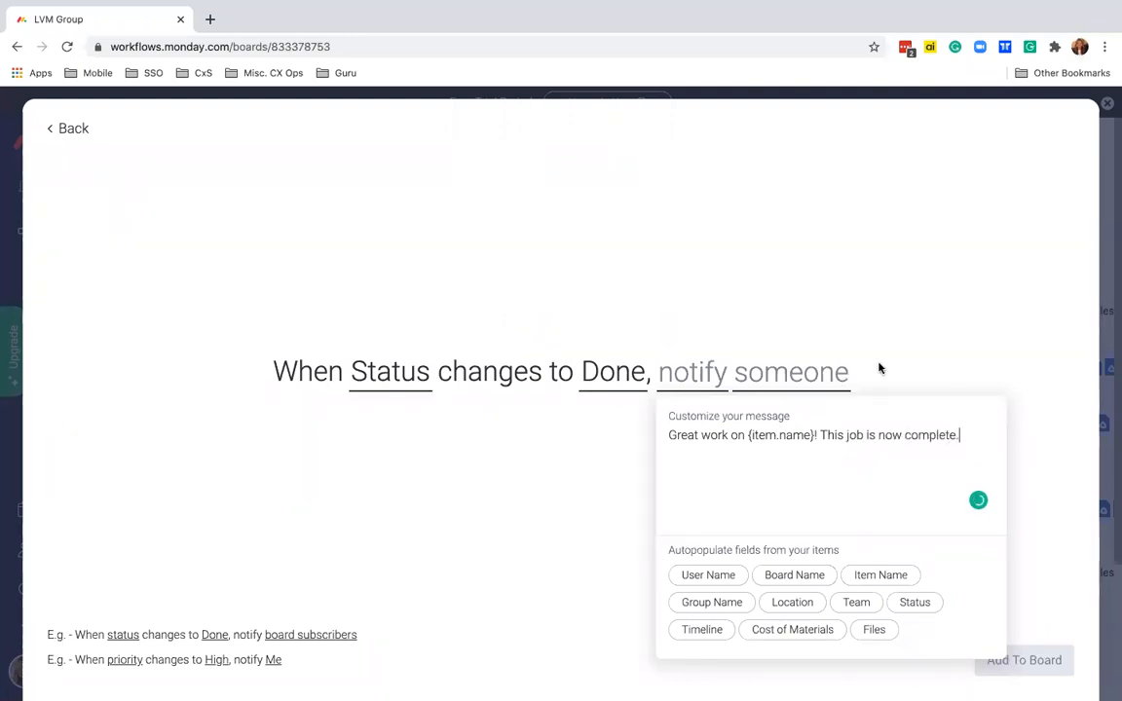
{"action": "left_click", "coordinate": [879, 368]}
- Send the notification to the people in the Team column and add the automation to the board
{"action": "left_click", "coordinate": [786, 380]}
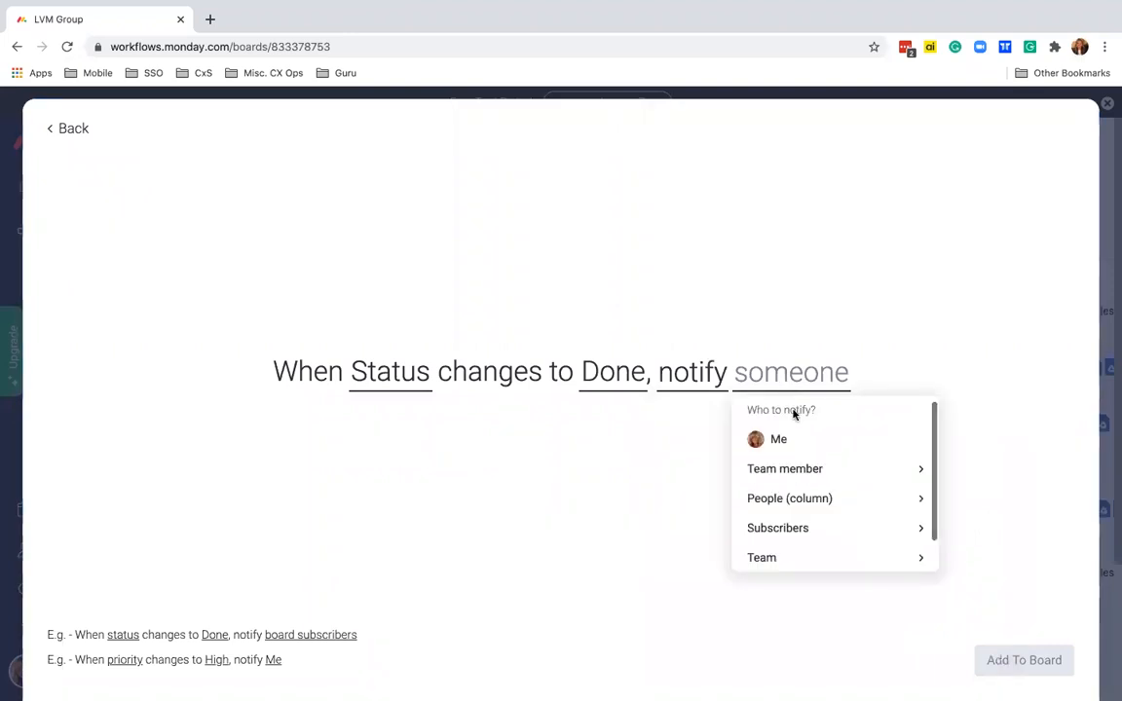
{"action": "left_click", "coordinate": [781, 500]}
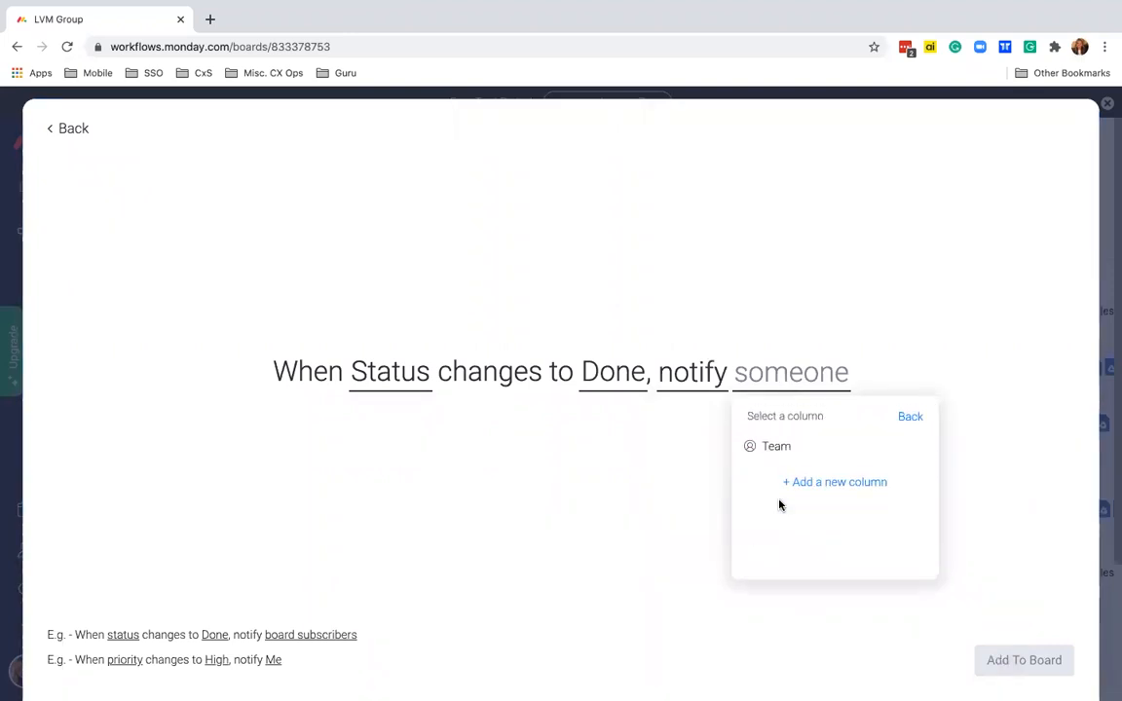
{"action": "left_click", "coordinate": [779, 450]}
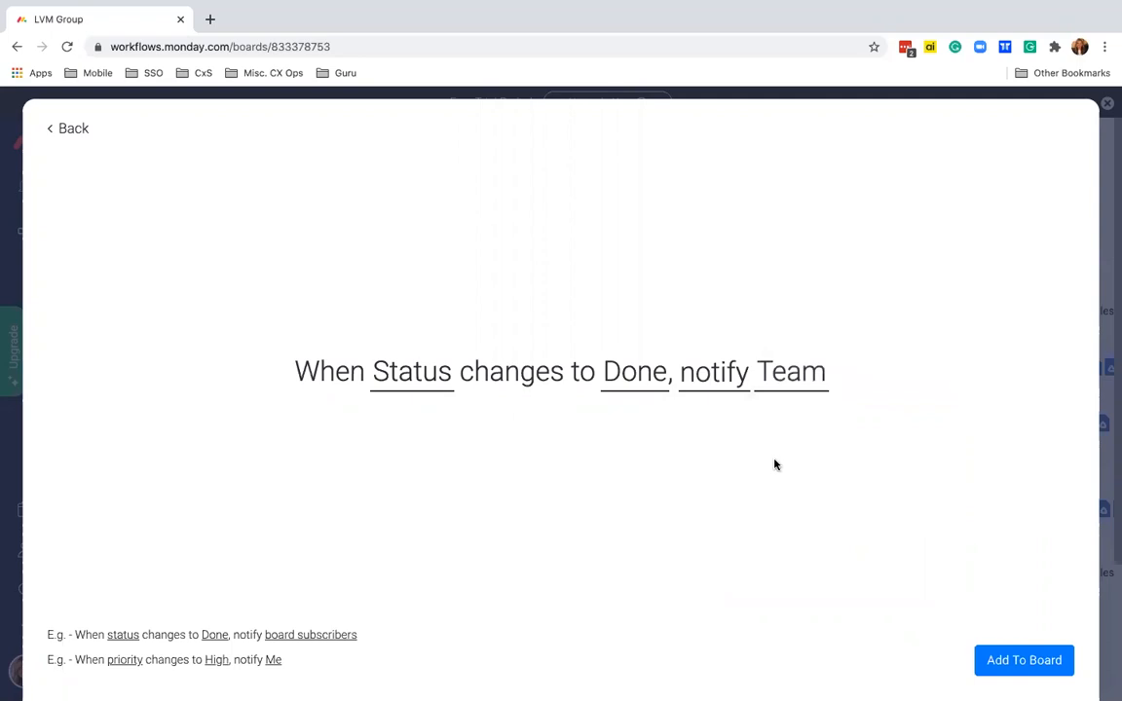
{"action": "left_click", "coordinate": [1013, 658]}
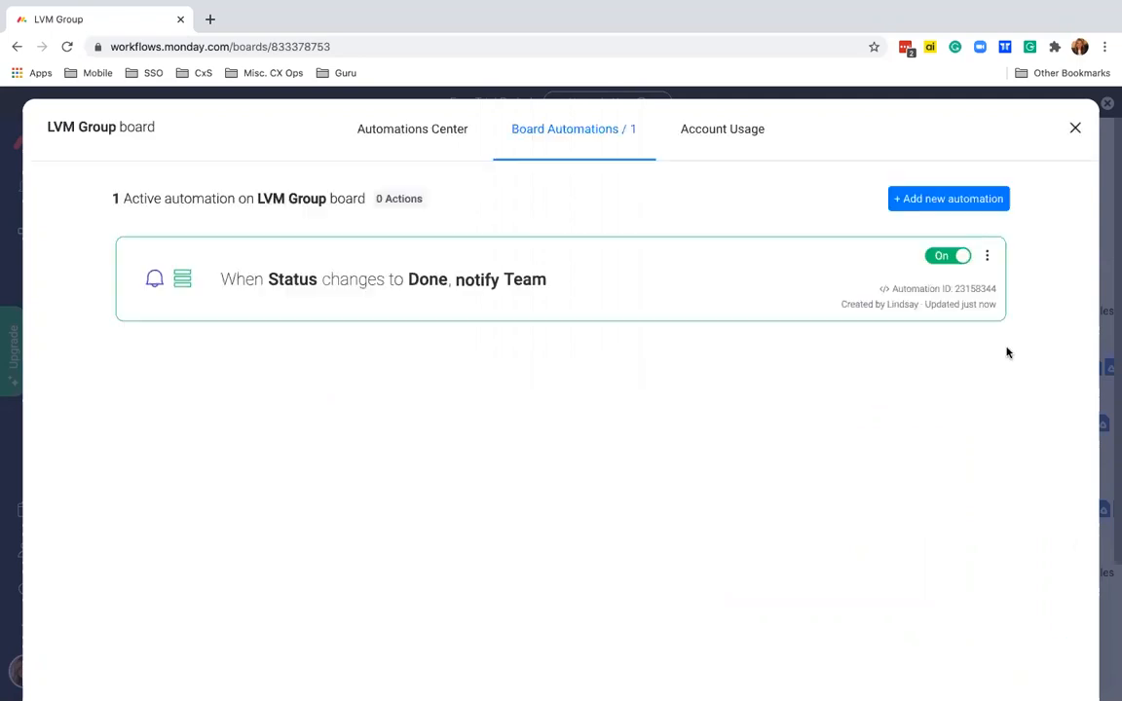
- Close Board Automations and play the slide's embedded mobile-app video
{"action": "left_click", "coordinate": [1075, 129]}
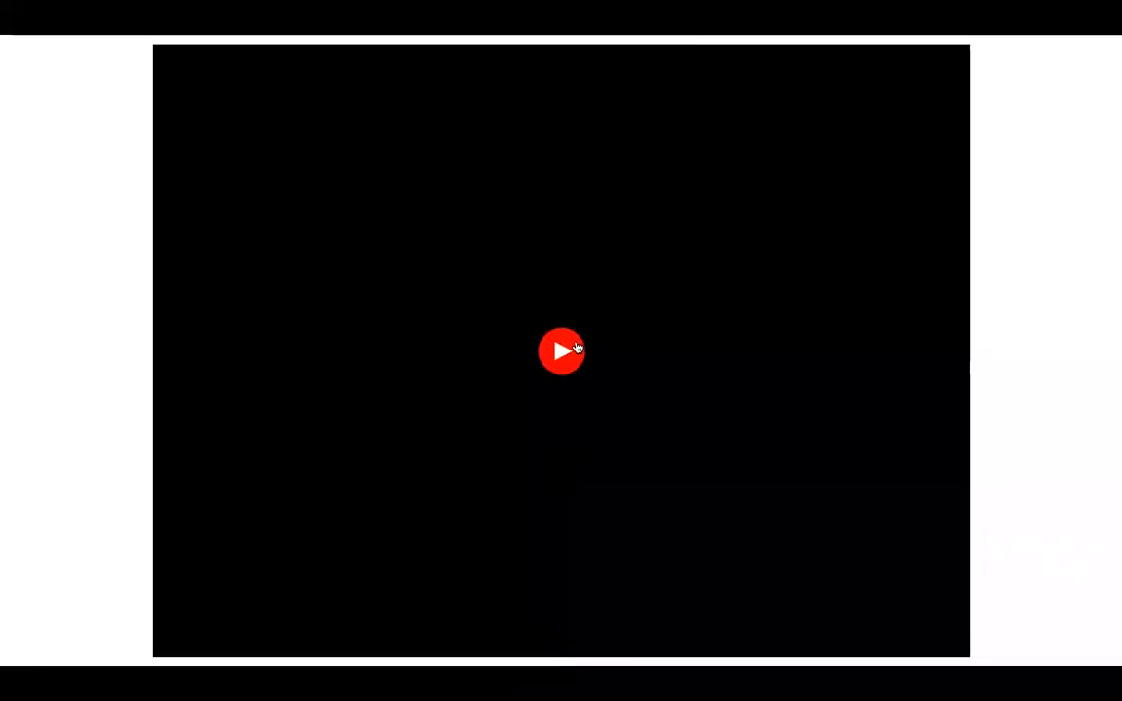
{"action": "left_click", "coordinate": [576, 348]}
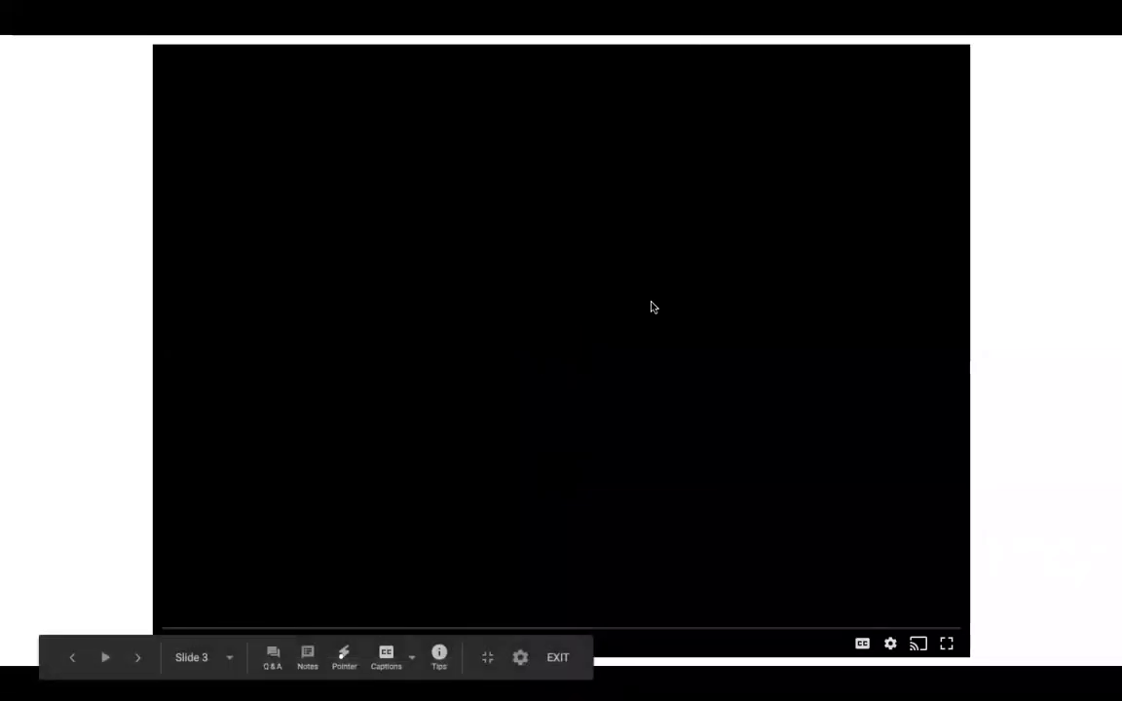